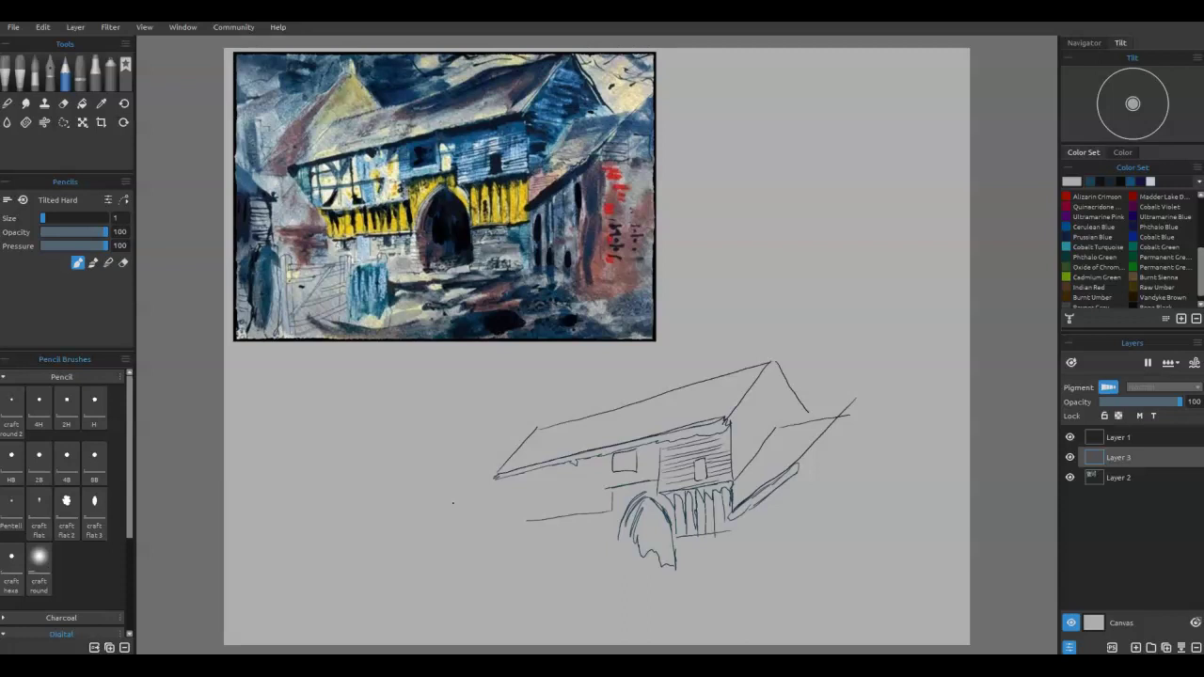
Examine the reference painting's archway, timber walls and roof up close, and compare them with the line sketch.
left_click(449, 395)
scroll(421, 253, "up", 5)
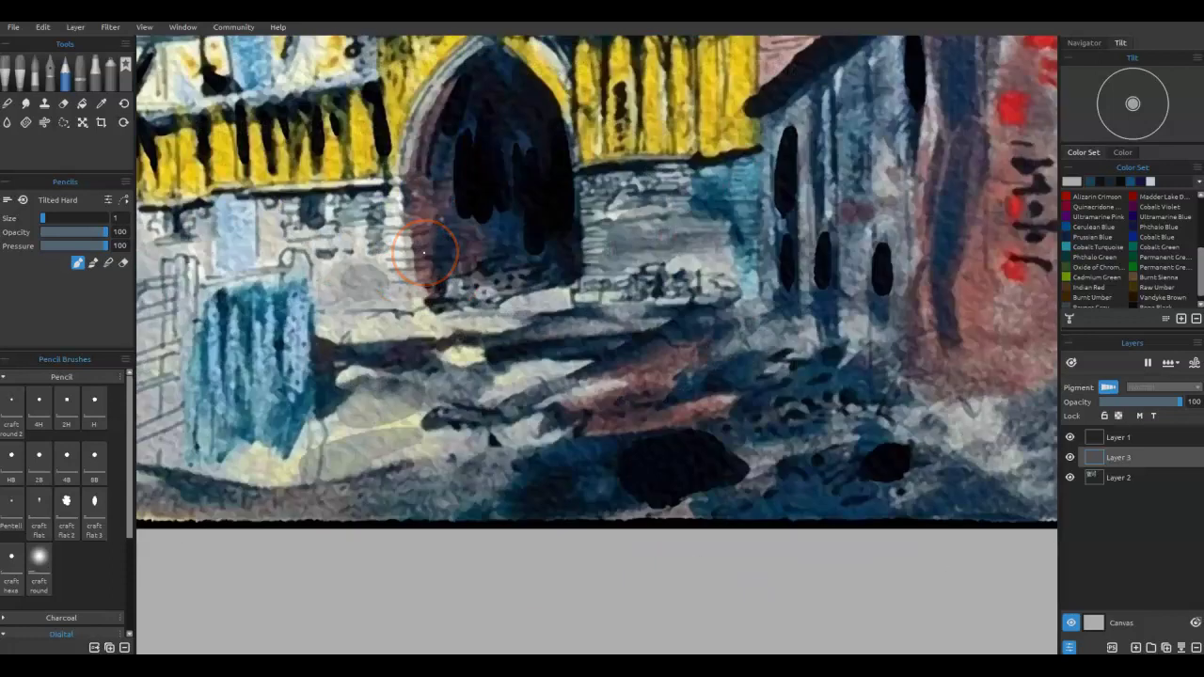
scroll(424, 253, "down", 3)
mouse_move(457, 257)
left_mouse_down()
mouse_move(552, 473)
mouse_move(551, 417)
left_mouse_up()
scroll(551, 473, "down", 4)
scroll(551, 474, "up", 2)
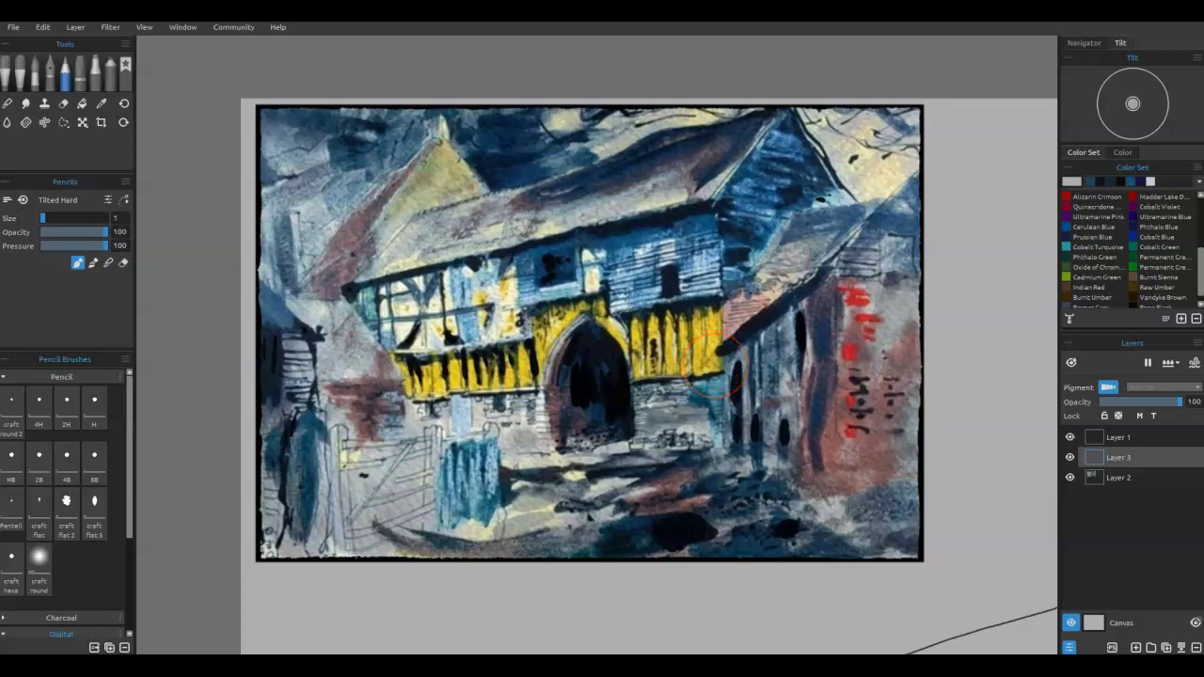
mouse_move(720, 353)
left_mouse_down()
mouse_move(704, 393)
mouse_move(706, 382)
left_mouse_up()
left_click(50, 76)
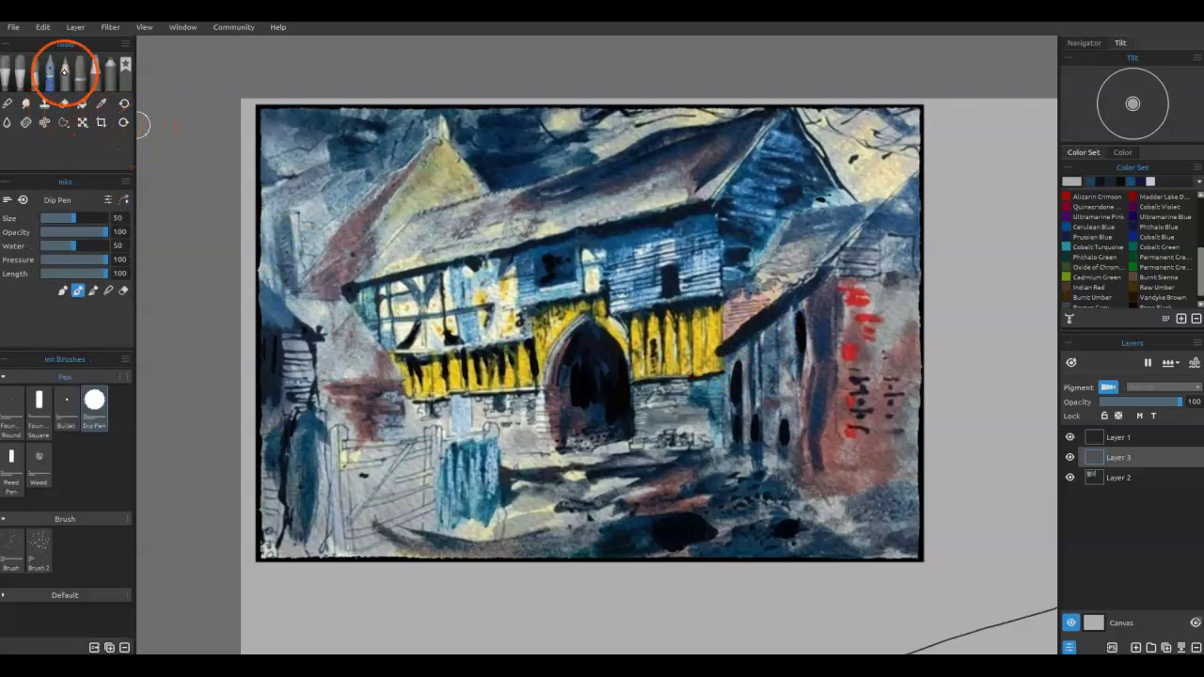
left_click(35, 75)
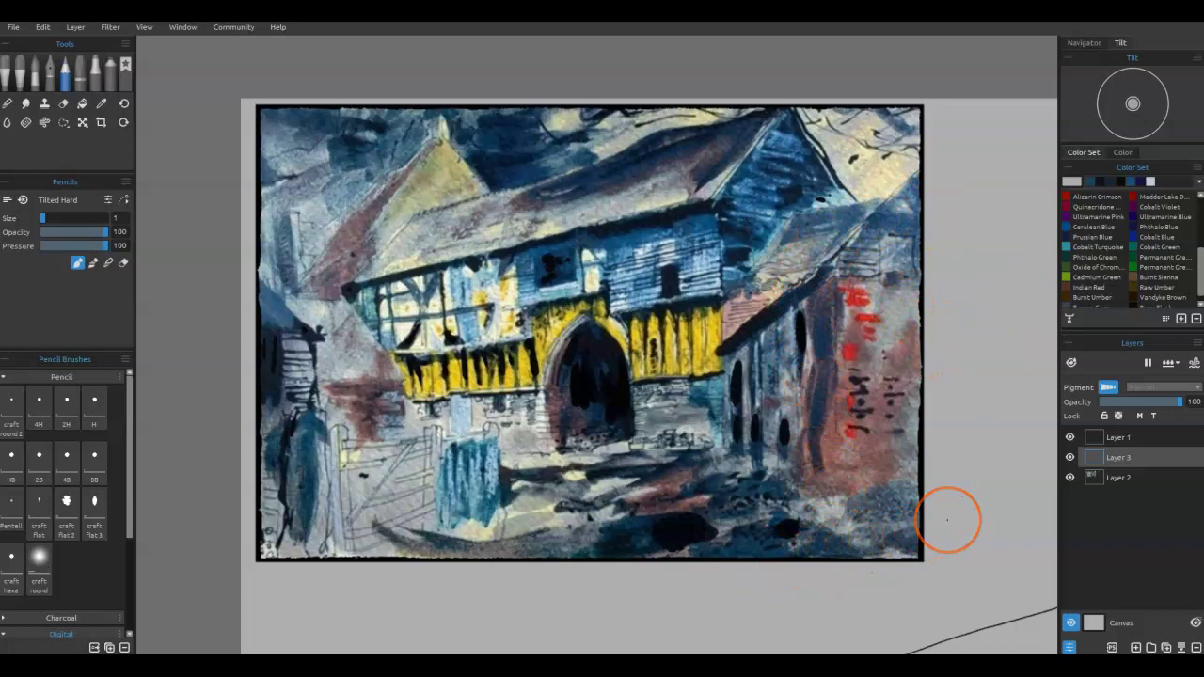
mouse_move(946, 518)
left_mouse_down()
mouse_move(874, 483)
mouse_move(797, 383)
mouse_move(793, 411)
mouse_move(761, 424)
mouse_move(761, 393)
left_mouse_up()
scroll(761, 425, "down", 2)
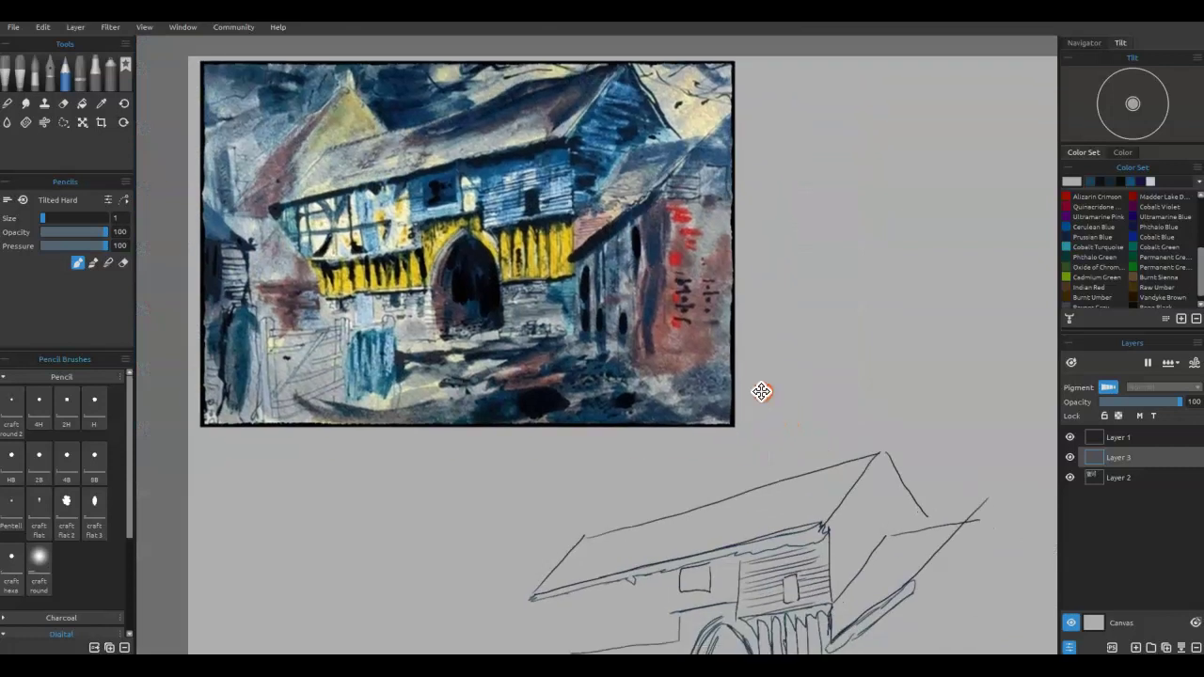
left_click(1119, 458)
left_click(712, 296)
left_click(746, 292)
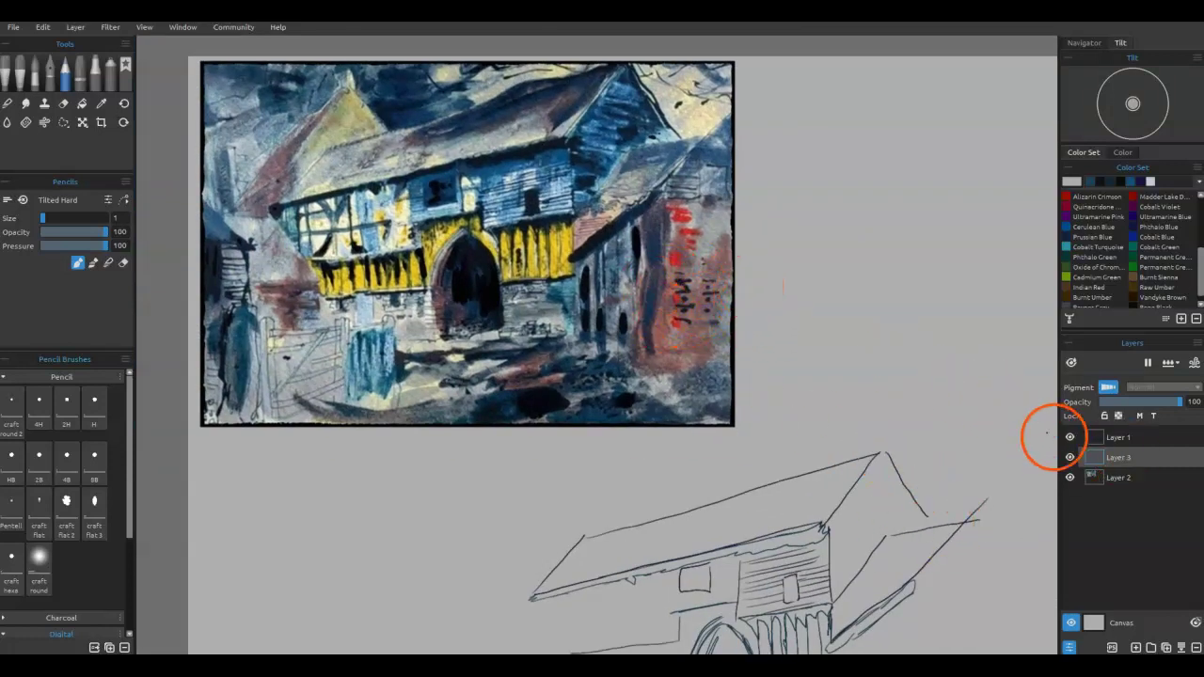
Rename Layer 1, which uses the Multiply blend mode, as "Line work".
left_click(1110, 437)
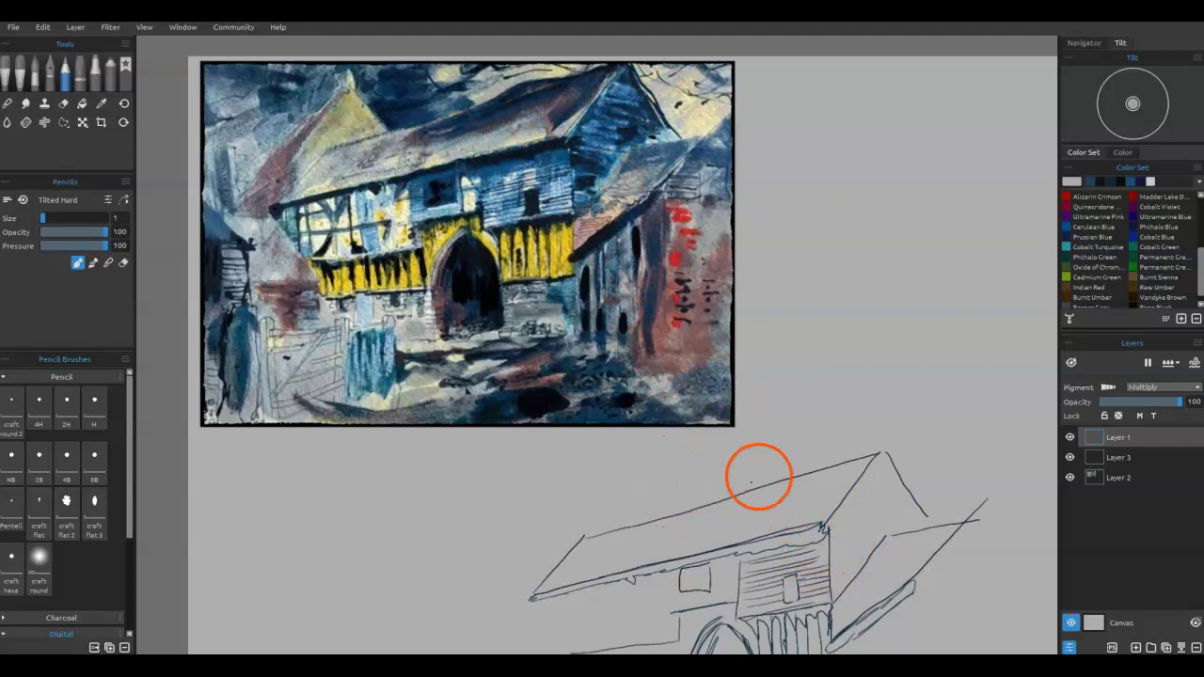
left_click_drag(783, 451, 777, 420)
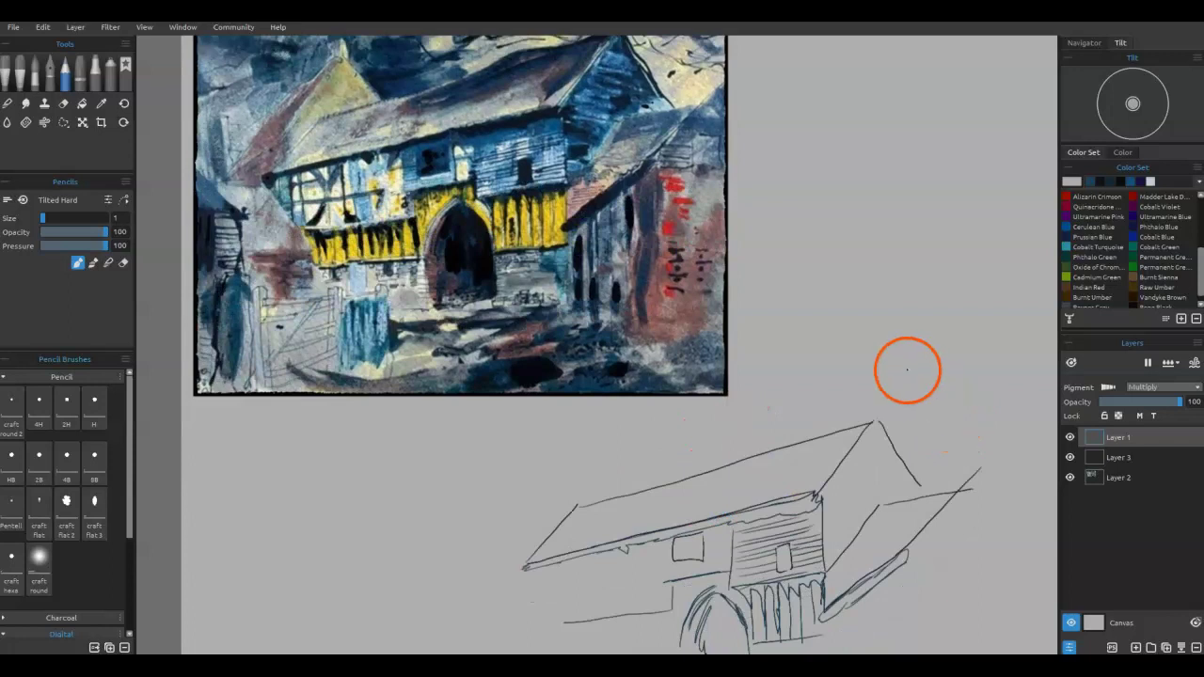
mouse_move(864, 347)
left_mouse_down()
mouse_move(771, 374)
mouse_move(830, 356)
left_mouse_up()
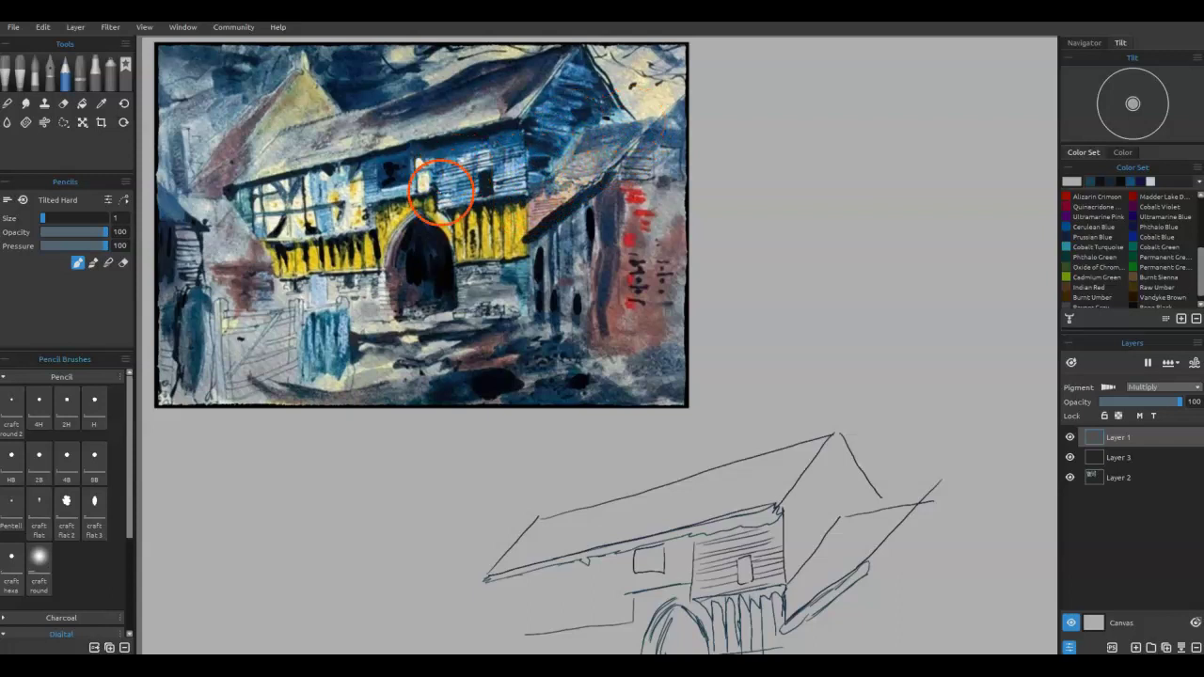
left_click_drag(766, 328, 748, 218)
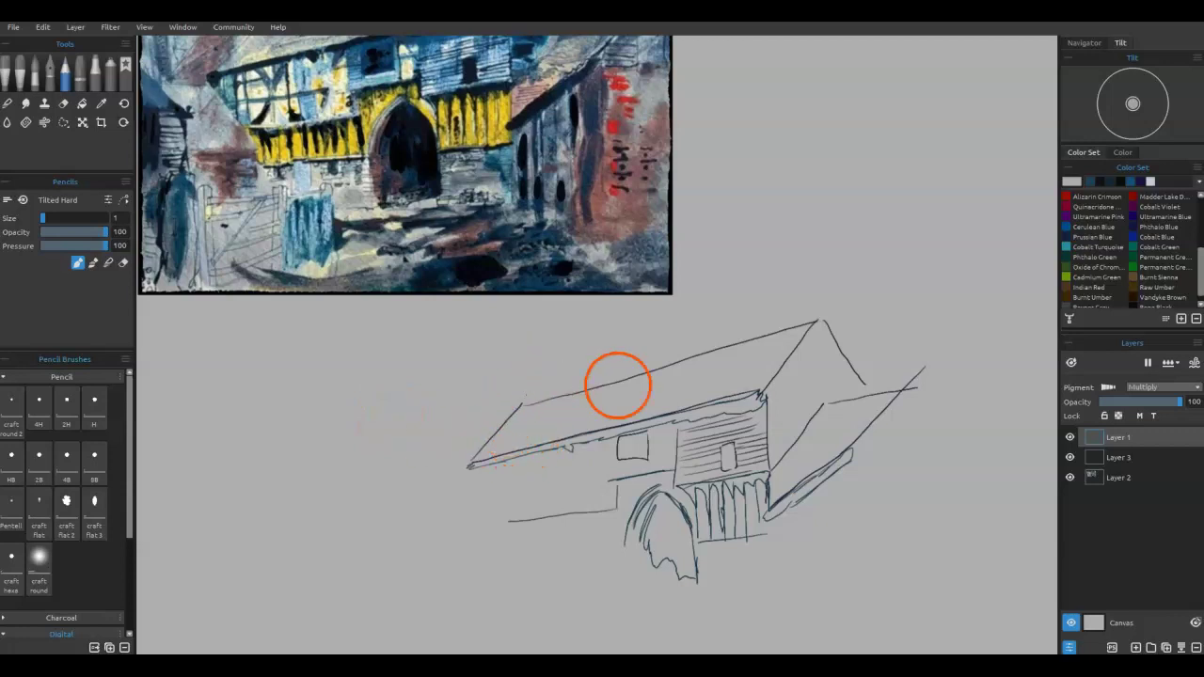
double_click(1115, 437)
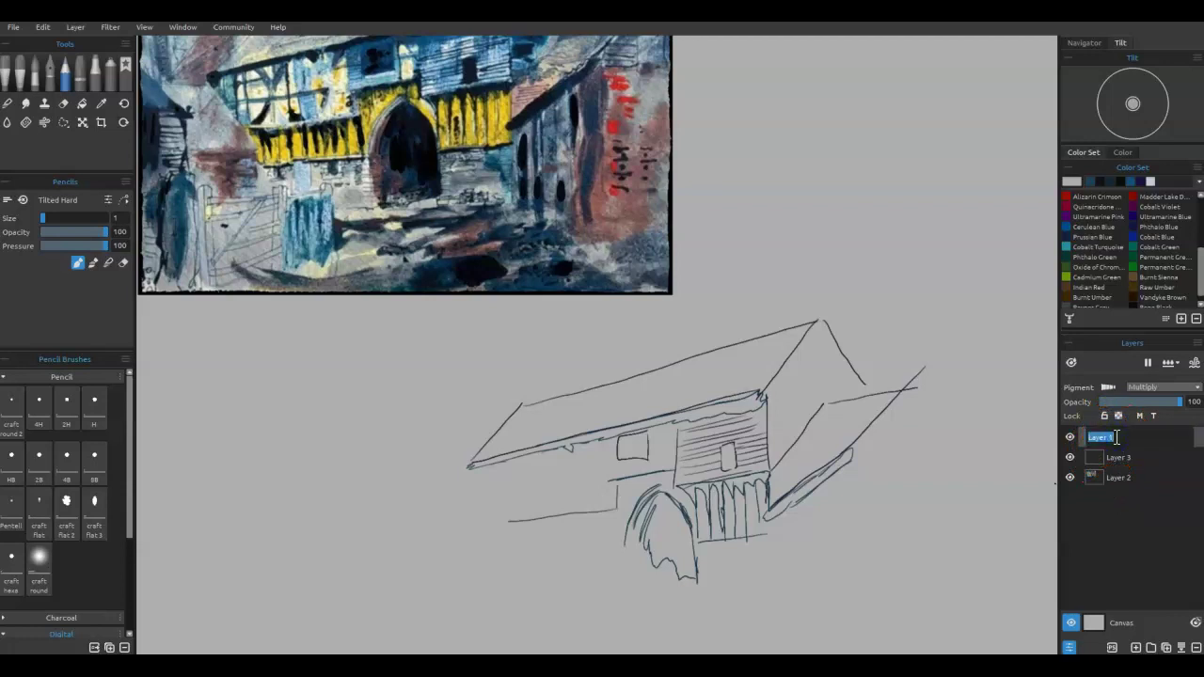
type("Line work")
key("Return")
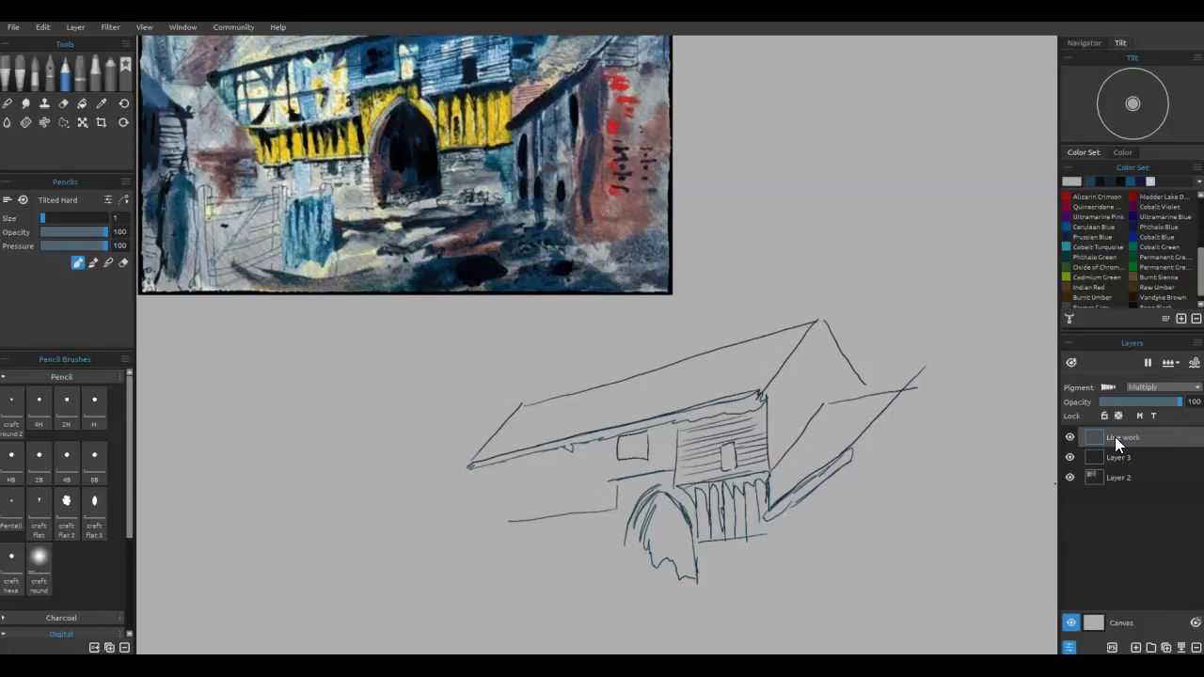
Rename Layer 2 as "original" and Layer 3 as "paint layer 1".
double_click(1122, 480)
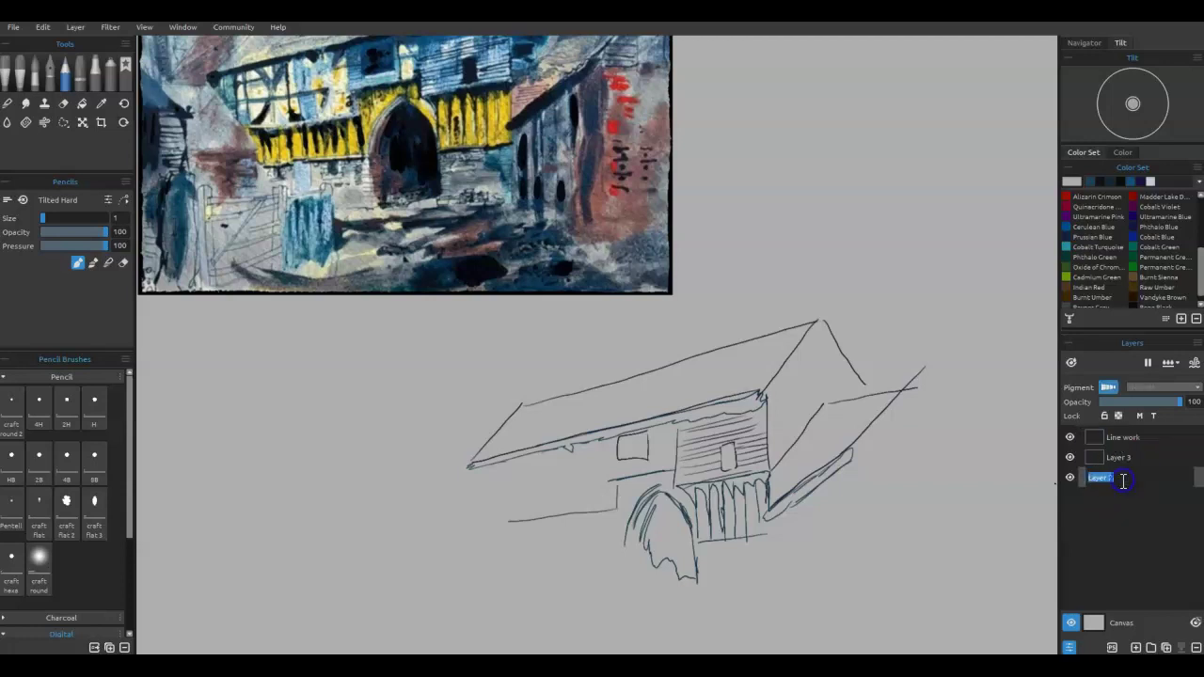
type("driginal")
key("Return")
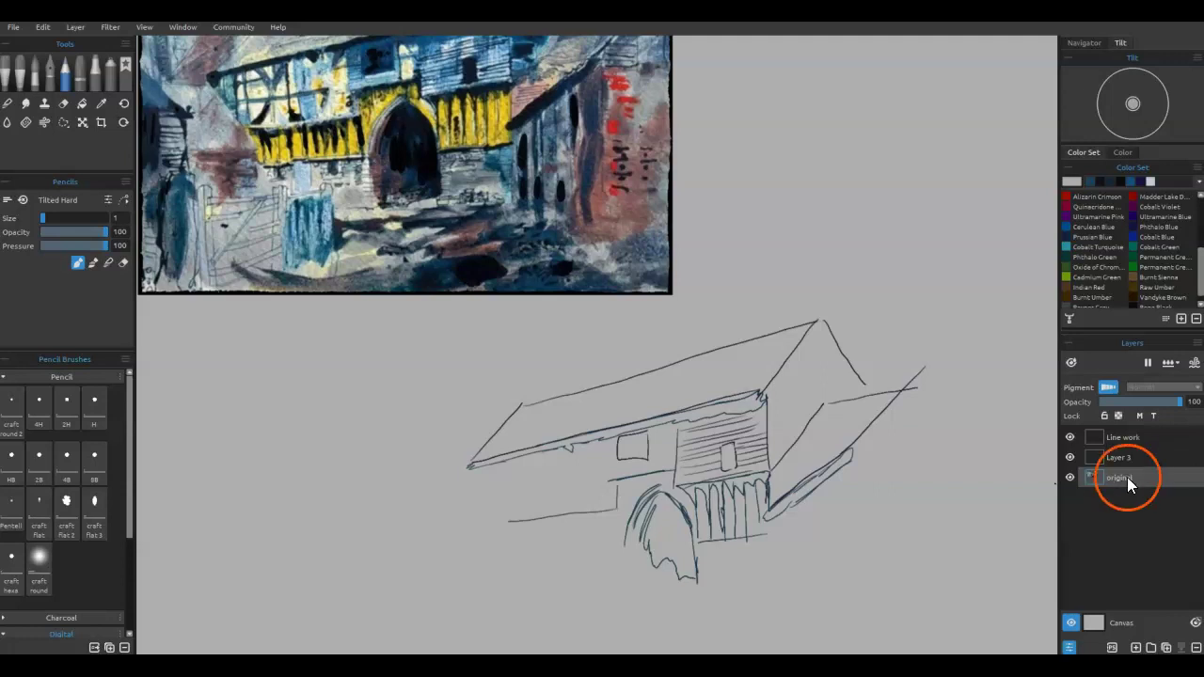
double_click(1123, 461)
type("pain")
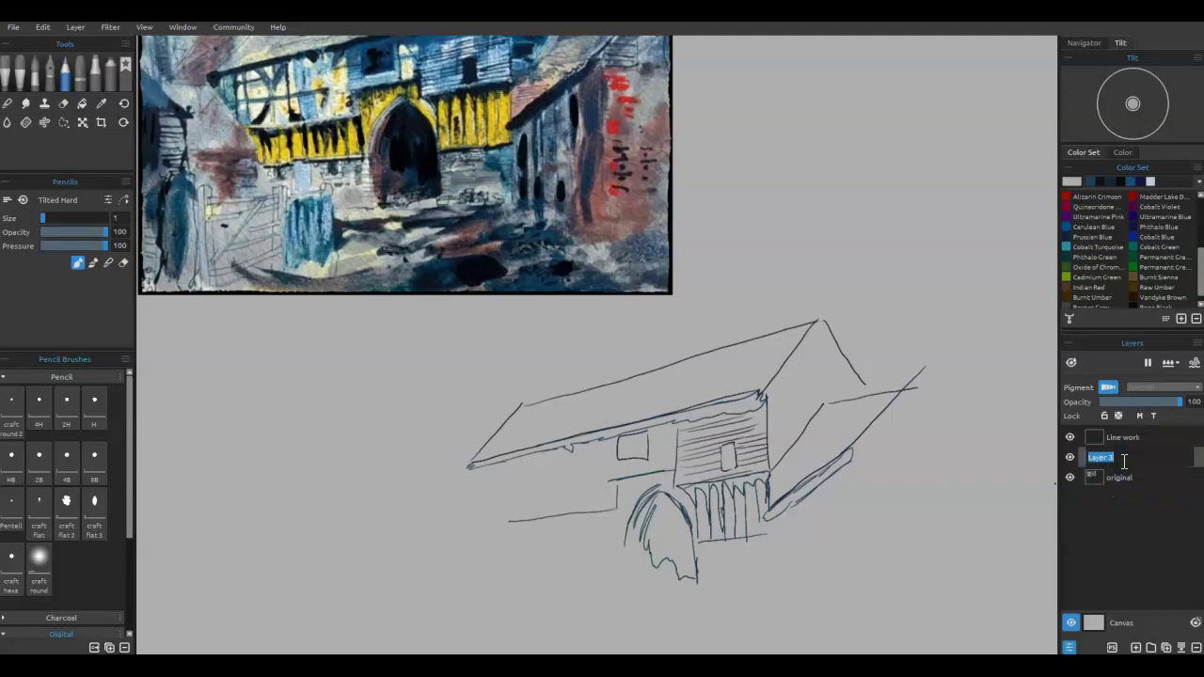
type("t layer 1")
key("Return")
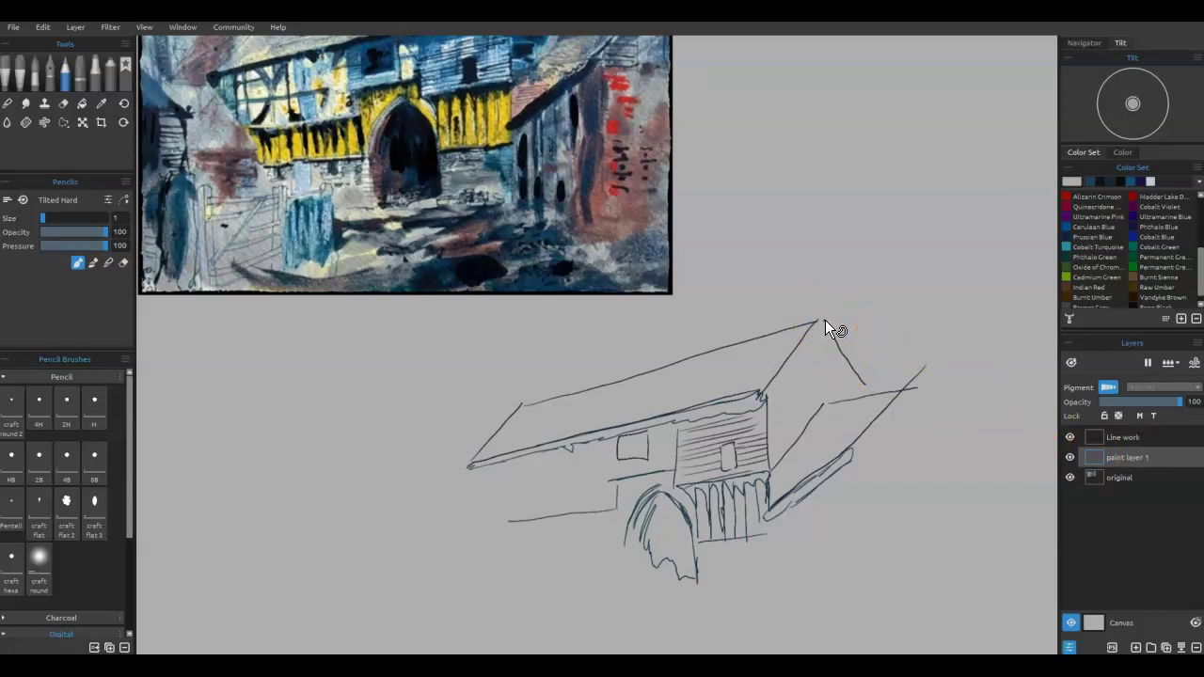
left_click(1101, 230)
left_click(1114, 218)
left_click(1108, 227)
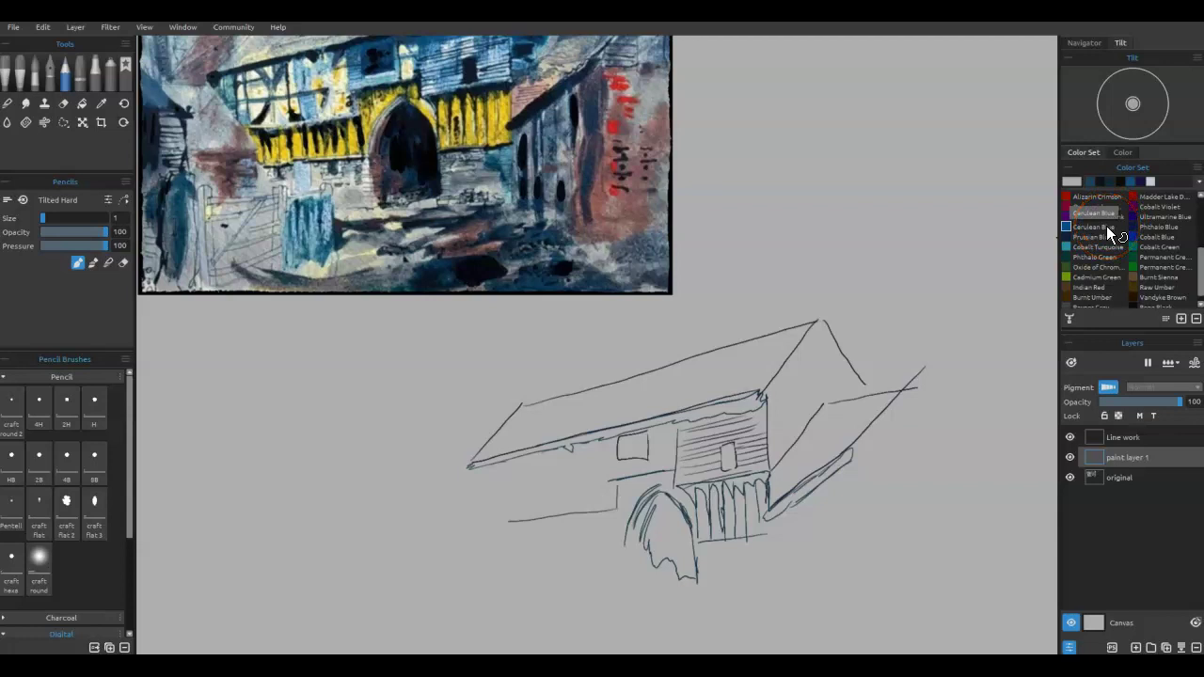
left_click_drag(1113, 234, 1200, 225)
mouse_move(1101, 199)
left_mouse_down()
mouse_move(1133, 201)
mouse_move(1164, 223)
mouse_move(1107, 237)
mouse_move(1072, 215)
mouse_move(1080, 205)
mouse_move(1155, 214)
mouse_move(1103, 234)
mouse_move(1081, 203)
mouse_move(1176, 214)
mouse_move(1099, 226)
mouse_move(1085, 205)
mouse_move(1161, 216)
mouse_move(1092, 205)
mouse_move(1164, 204)
mouse_move(1105, 231)
mouse_move(1175, 201)
mouse_move(1200, 229)
left_mouse_up()
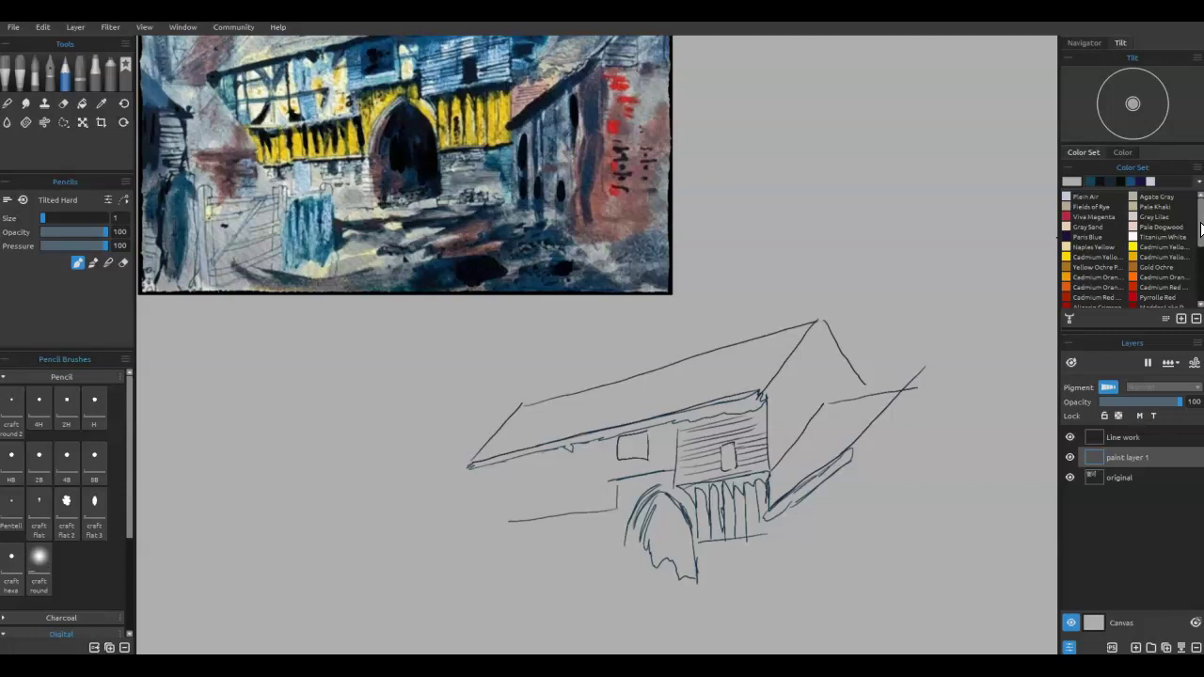
left_click(856, 194)
Move the Line work drawing up beside the reference painting, to about X 4.79 in and Y 0.39 in.
left_click_drag(844, 187, 841, 300)
left_click(1048, 448)
left_click(1118, 438)
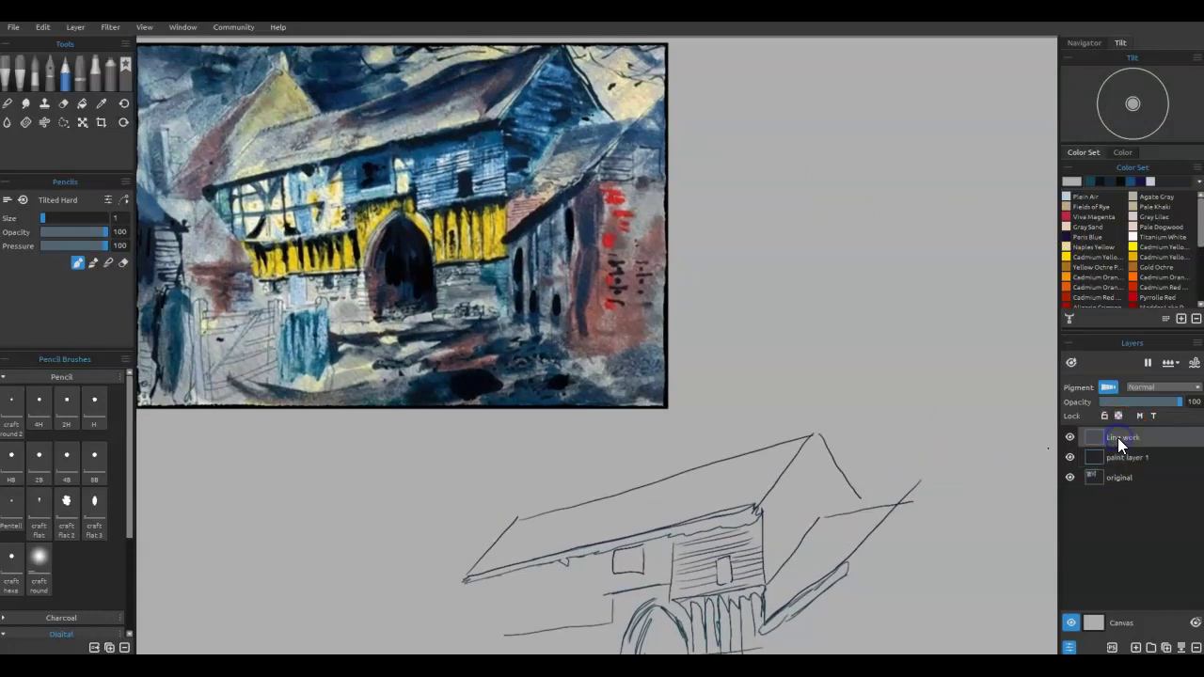
left_click(962, 476)
key("ctrl+t")
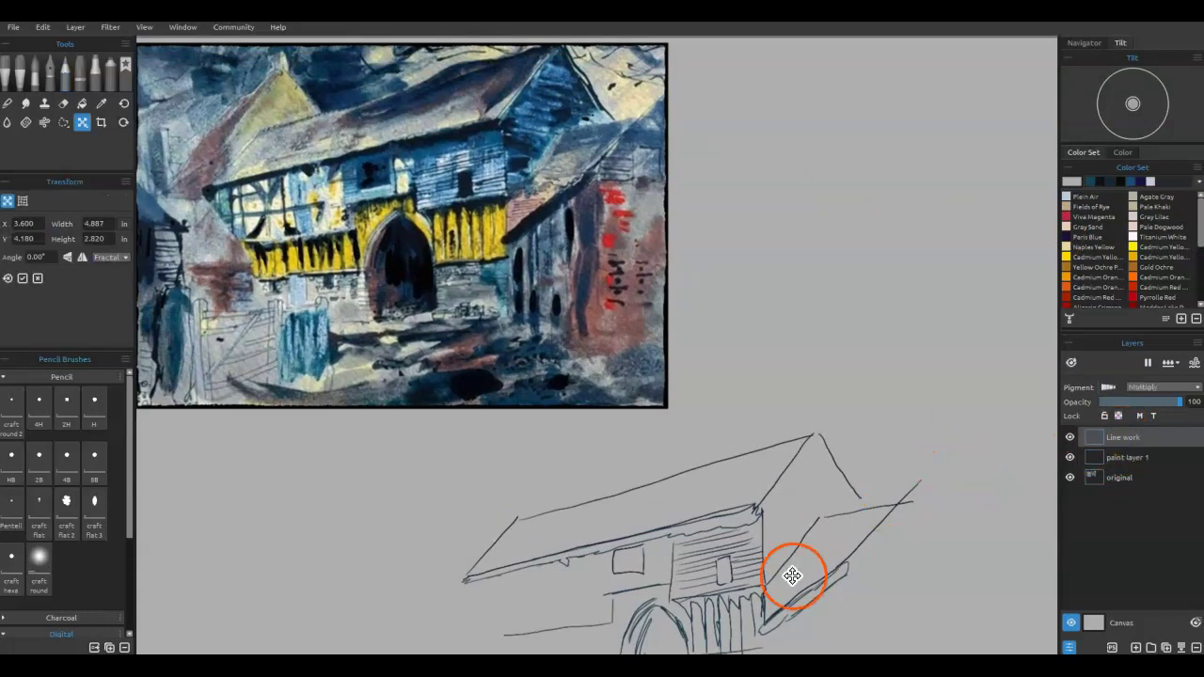
mouse_move(731, 586)
left_mouse_down()
mouse_move(800, 483)
mouse_move(812, 315)
mouse_move(771, 207)
mouse_move(769, 250)
left_mouse_up()
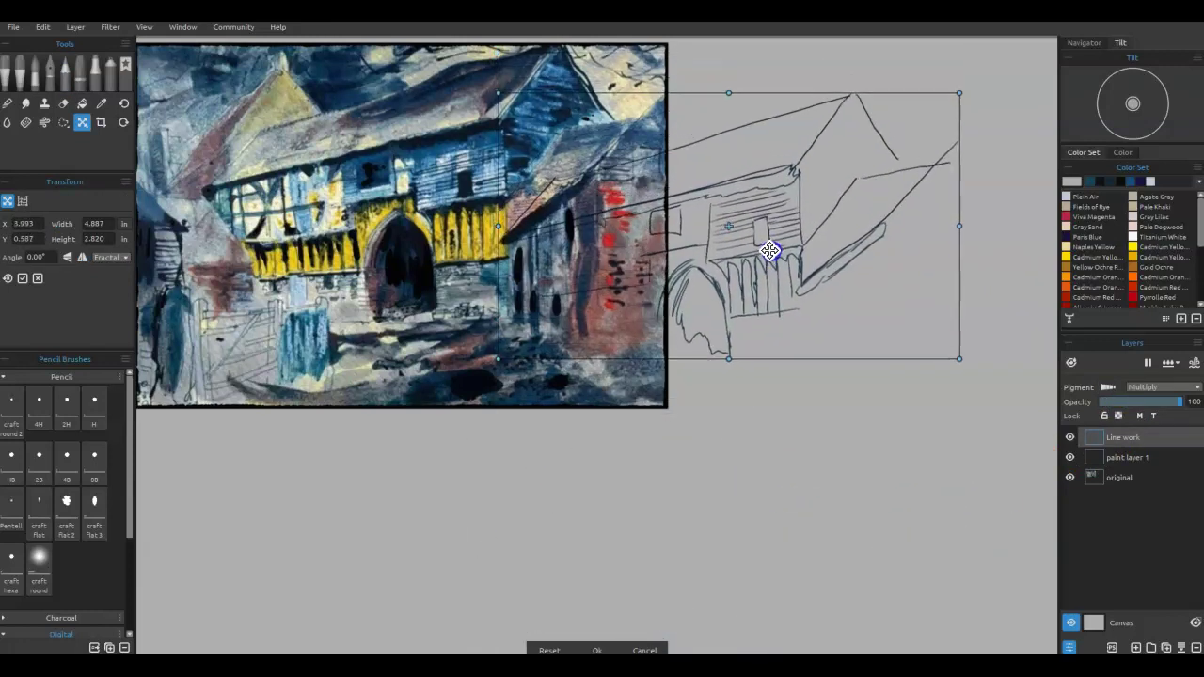
left_click(793, 329)
left_click_drag(828, 439, 820, 512)
left_click(779, 425)
mouse_move(779, 425)
left_mouse_down()
mouse_move(814, 417)
mouse_move(778, 414)
mouse_move(839, 421)
mouse_move(917, 402)
left_mouse_up()
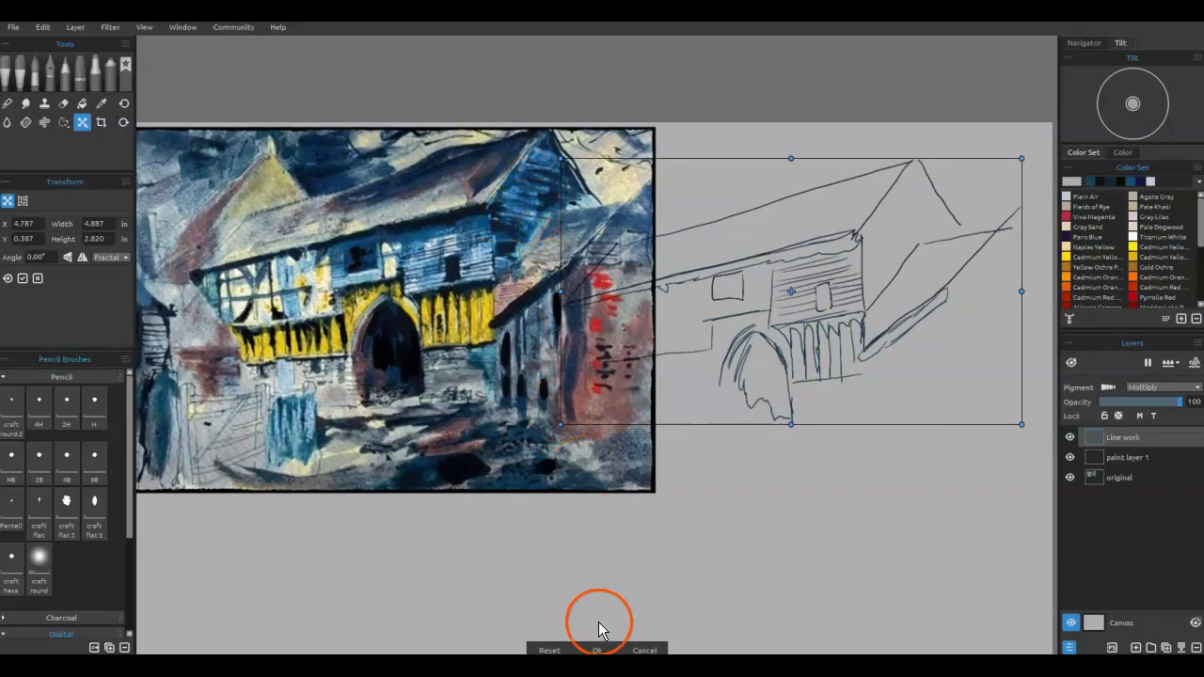
left_click(596, 651)
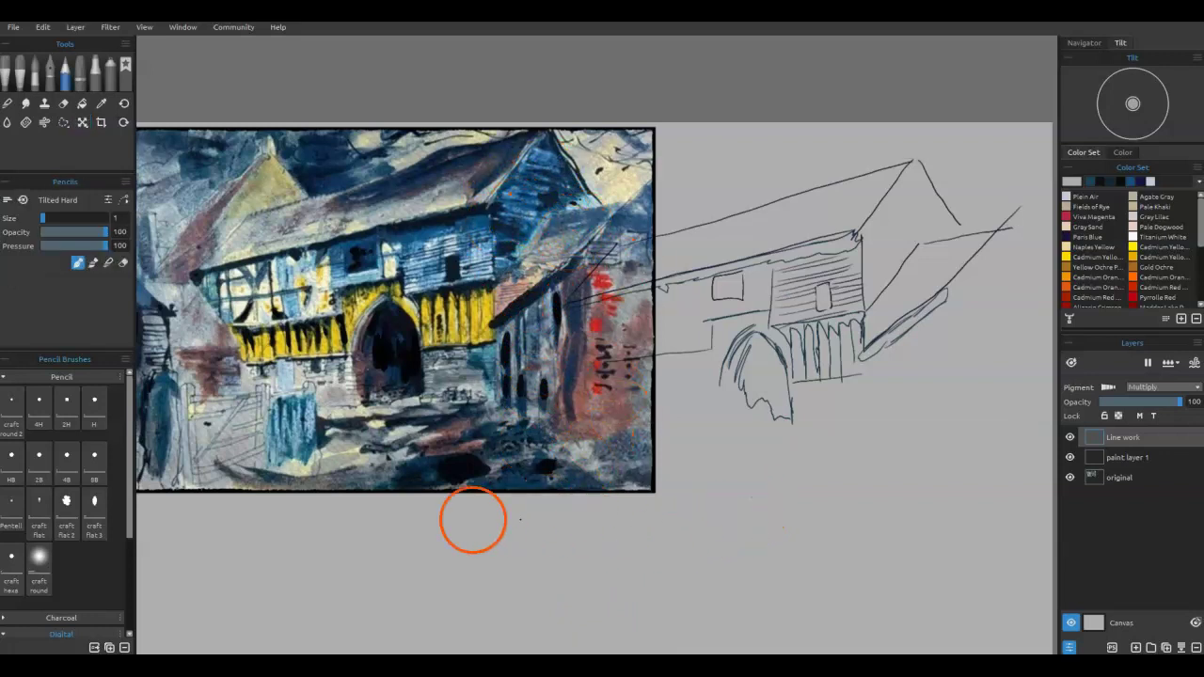
Change the canvas texture to RH05 Rough.
left_click(1093, 625)
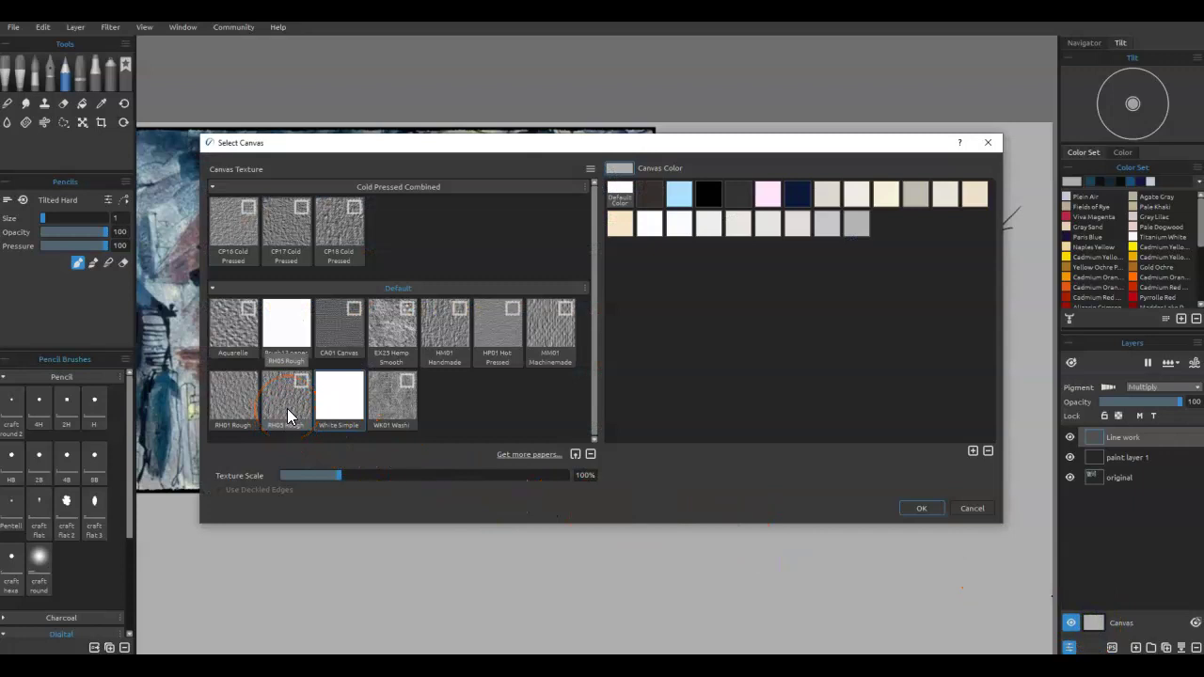
left_click(287, 409)
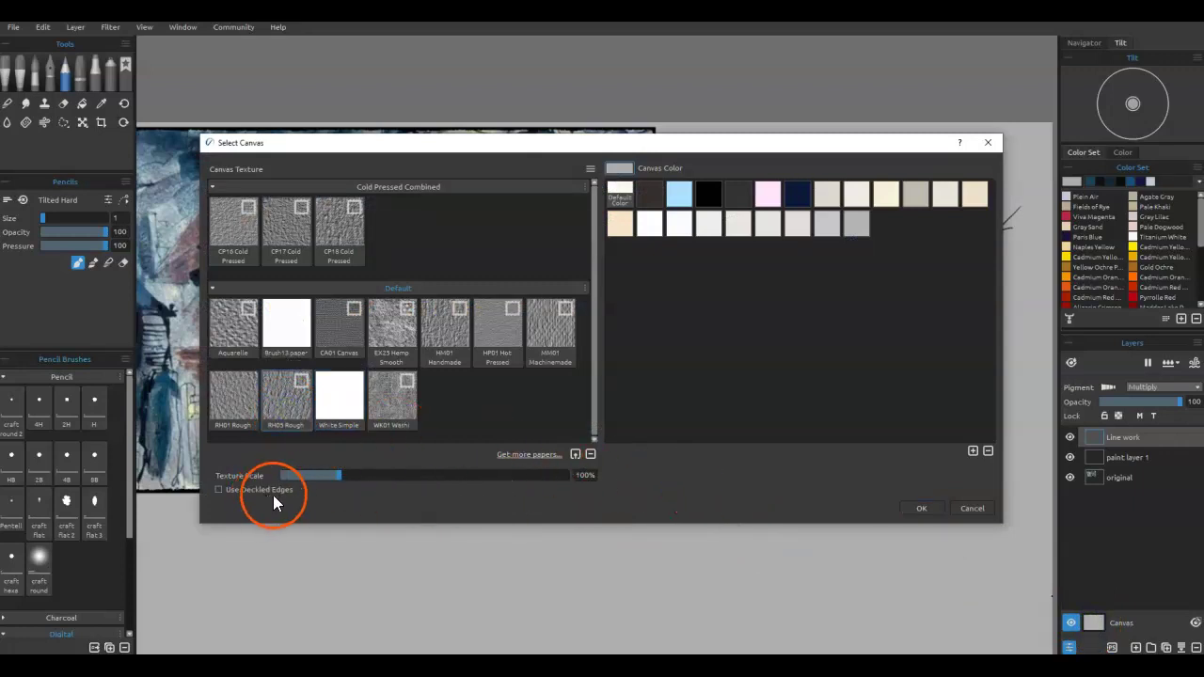
left_click(922, 505)
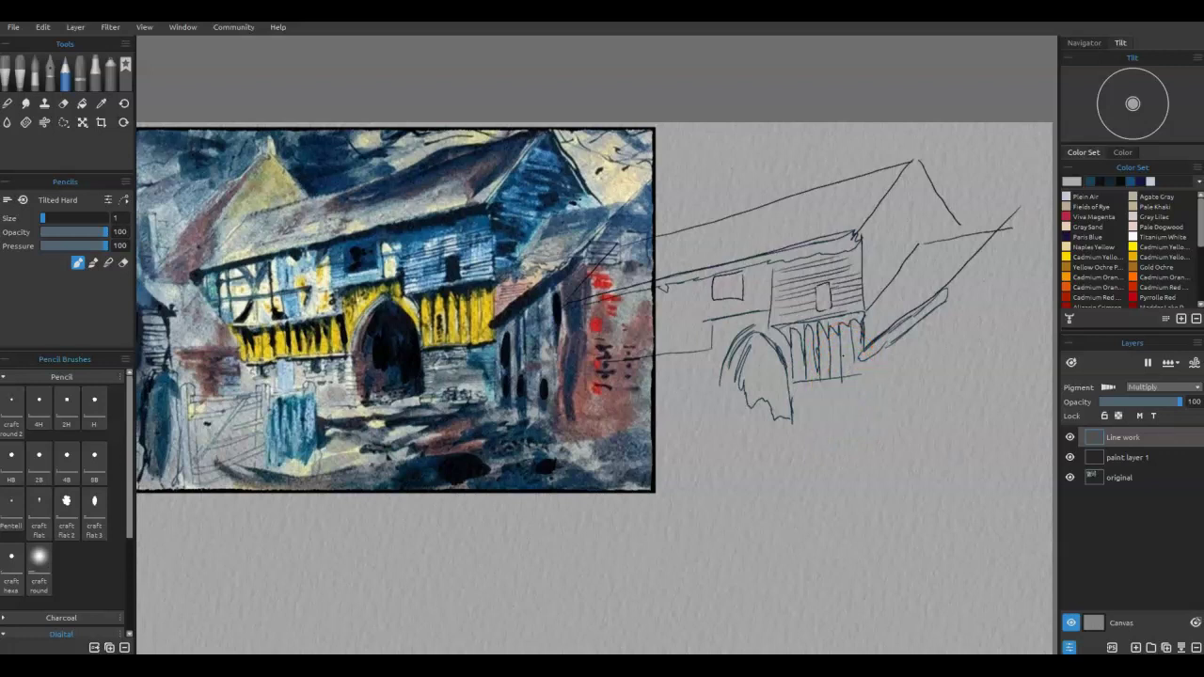
Paint the sketched gable's roof edges and wall corner in near-black blue with the Knife Dry 2 express oil brush.
left_click(20, 69)
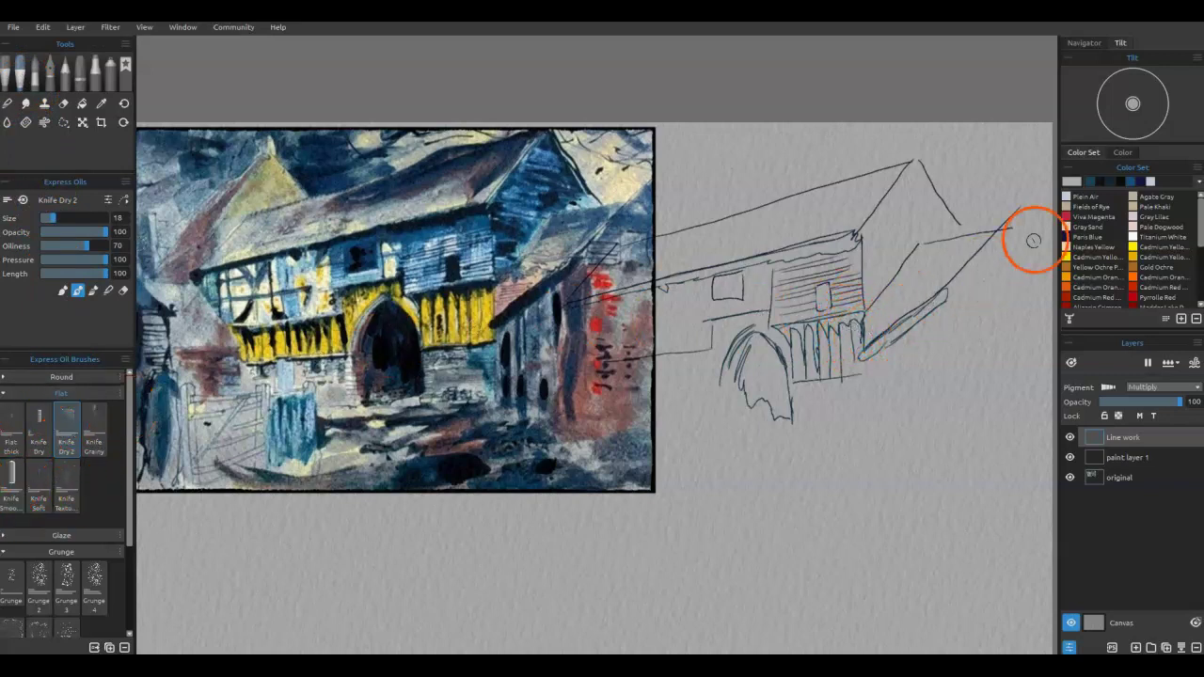
left_click(1112, 180)
mouse_move(856, 234)
left_mouse_down()
mouse_move(887, 215)
mouse_move(914, 165)
left_mouse_up()
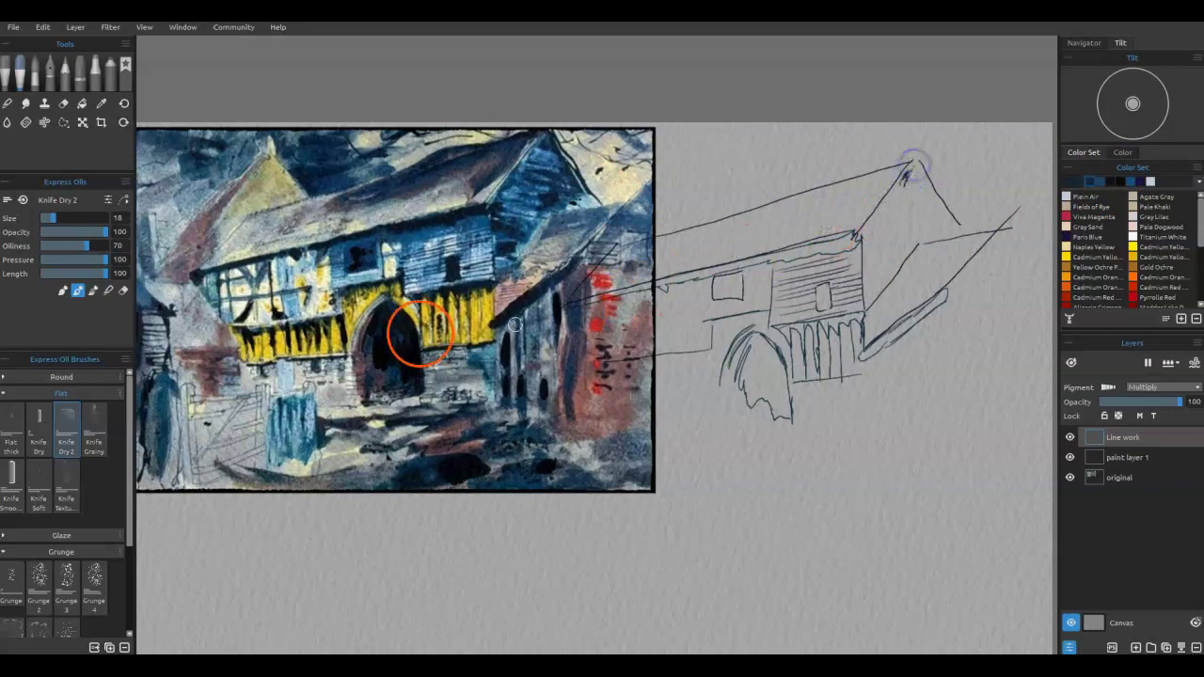
mouse_move(909, 179)
left_mouse_down()
mouse_move(897, 188)
mouse_move(911, 169)
mouse_move(875, 215)
left_mouse_up()
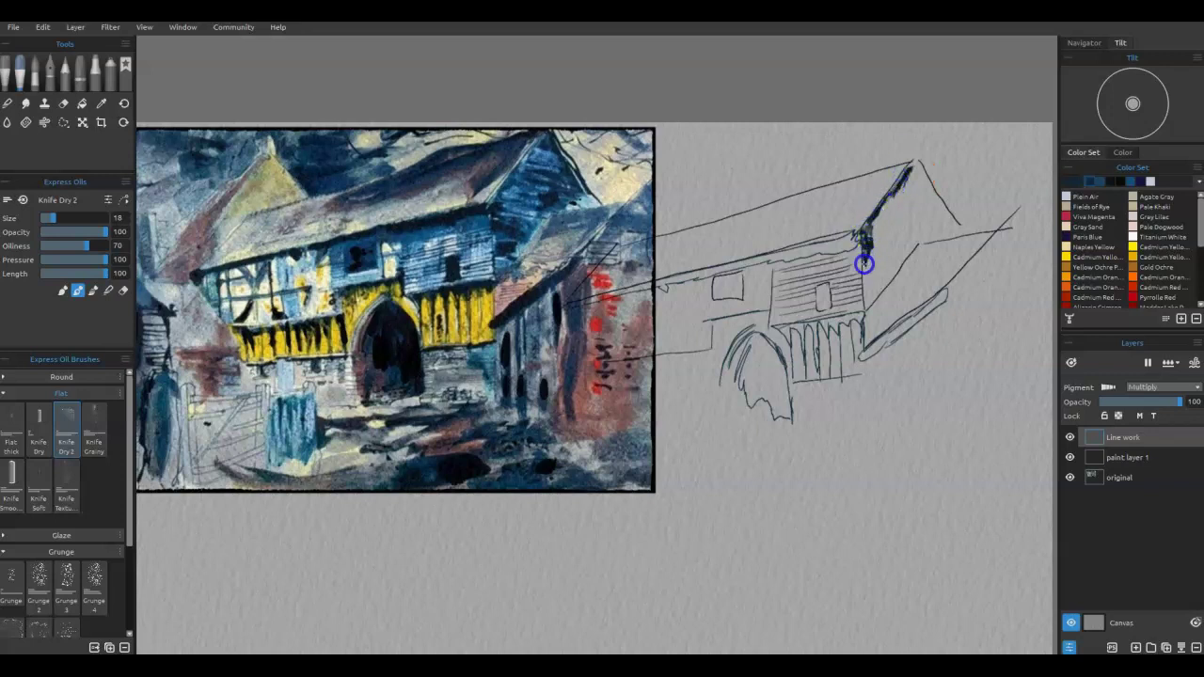
mouse_move(864, 270)
left_mouse_down()
mouse_move(866, 296)
mouse_move(868, 275)
mouse_move(873, 297)
mouse_move(879, 286)
mouse_move(871, 305)
mouse_move(868, 228)
mouse_move(913, 242)
mouse_move(917, 226)
mouse_move(941, 237)
mouse_move(938, 223)
mouse_move(954, 234)
mouse_move(913, 172)
mouse_move(947, 228)
mouse_move(893, 231)
mouse_move(914, 194)
mouse_move(941, 199)
mouse_move(933, 247)
mouse_move(906, 194)
mouse_move(846, 237)
left_mouse_up()
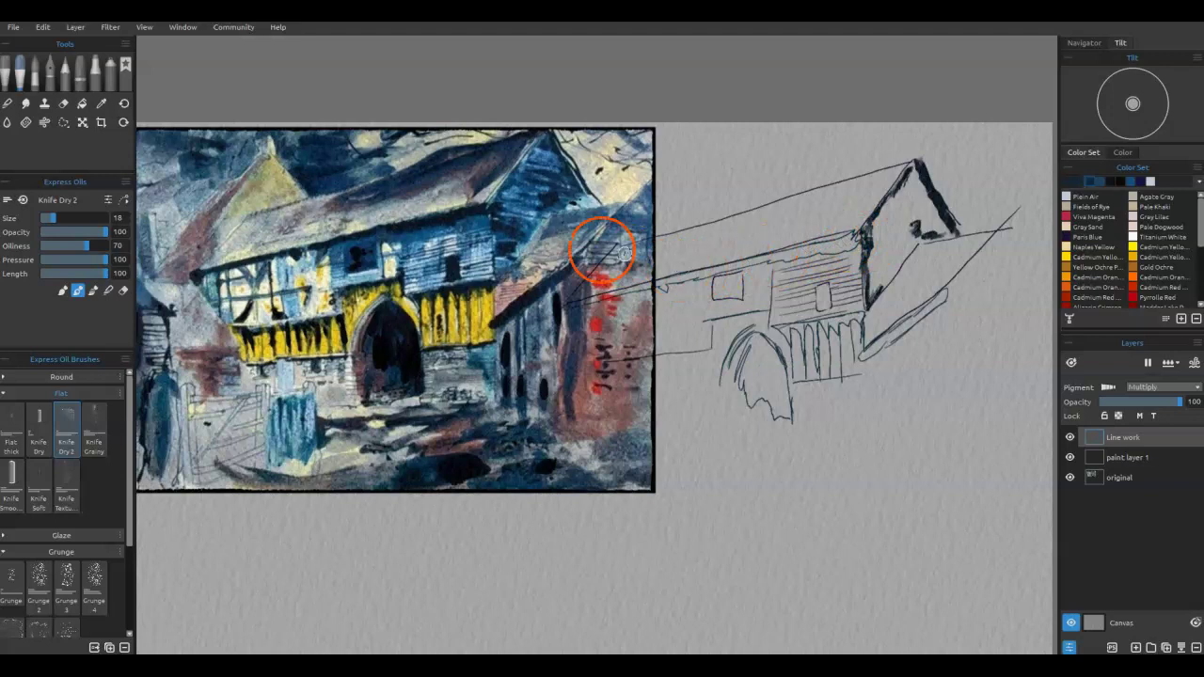
Fill the sketched gable wall with rough mid-blue strokes using a recently used colour.
left_click(1133, 182)
mouse_move(895, 202)
left_mouse_down()
mouse_move(917, 177)
mouse_move(920, 192)
mouse_move(878, 226)
mouse_move(888, 218)
mouse_move(872, 274)
mouse_move(898, 263)
mouse_move(875, 288)
left_mouse_up()
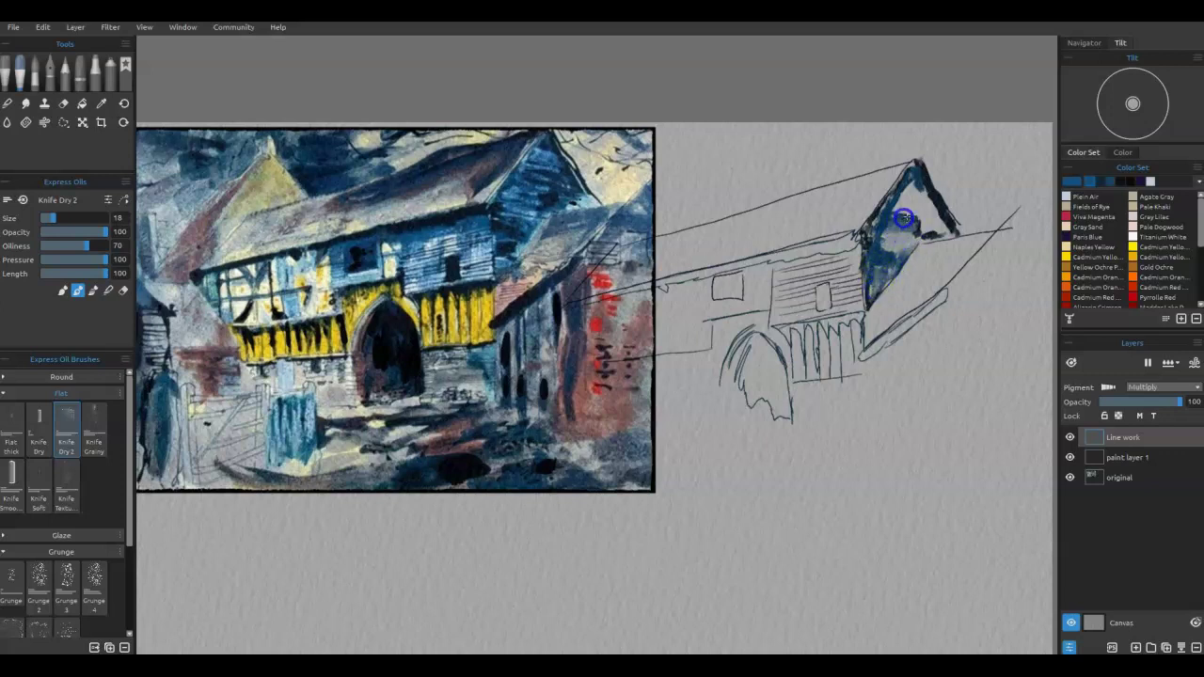
mouse_move(909, 208)
left_mouse_down()
mouse_move(913, 197)
mouse_move(946, 230)
left_mouse_up()
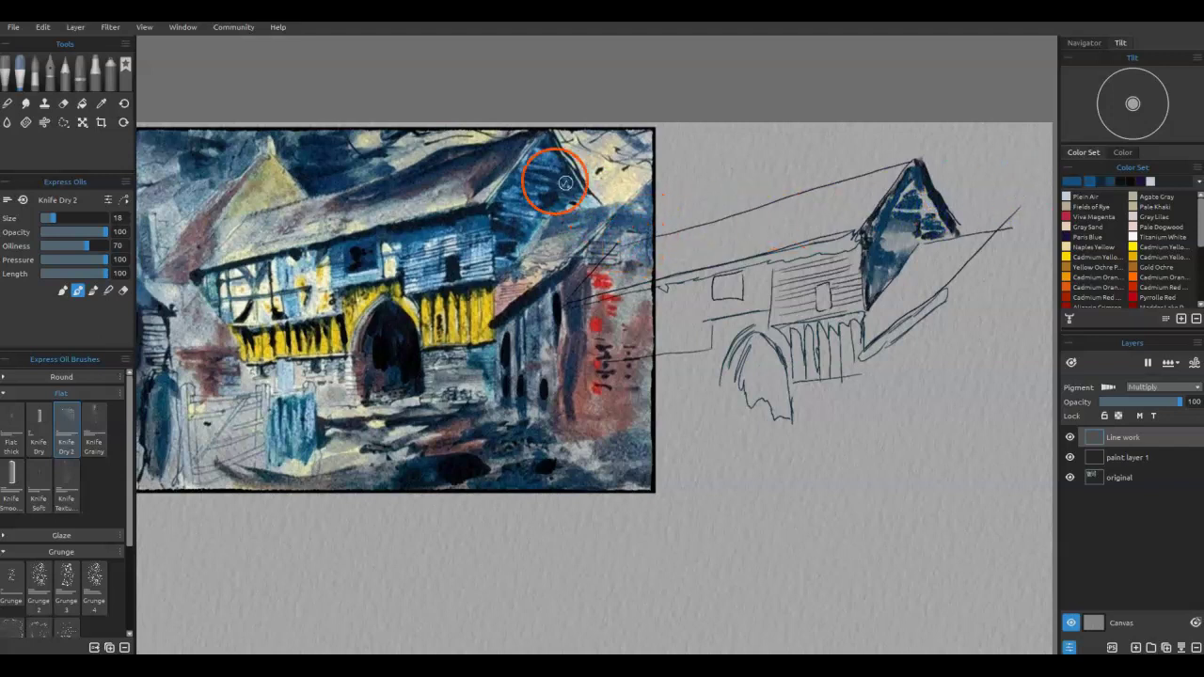
Sample a brighter blue from the reference painting's gable, then paint and blend it into the sketched gable wall.
key("i")
left_click(512, 193)
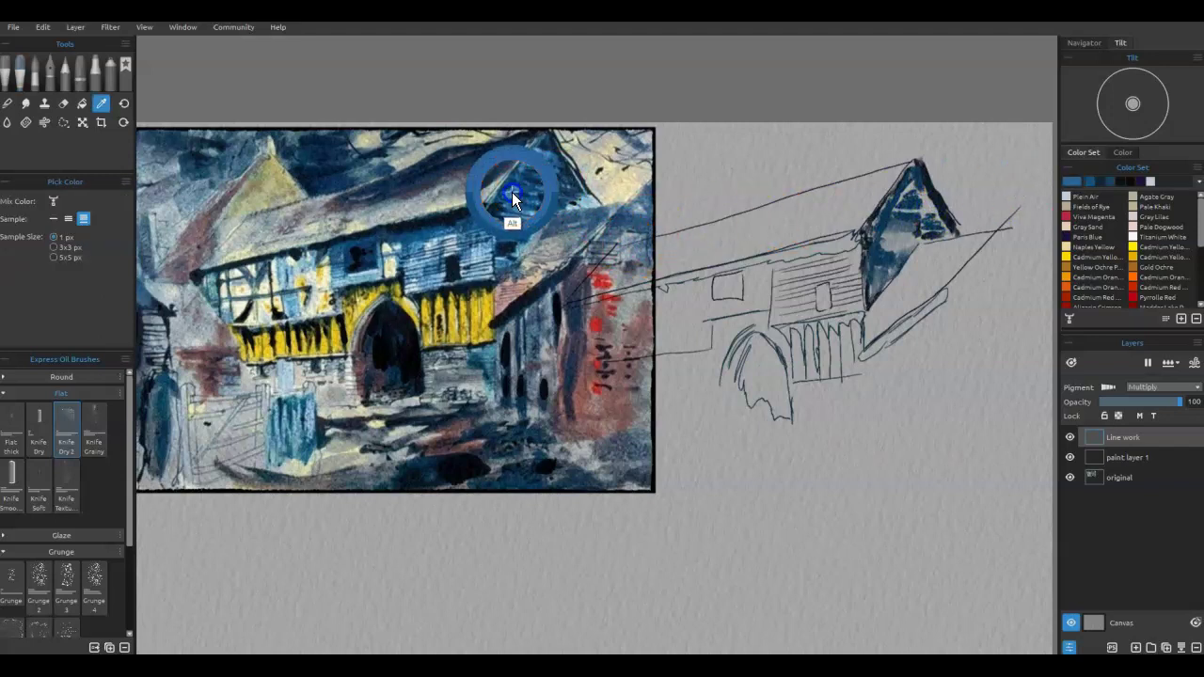
mouse_move(884, 220)
left_mouse_down()
mouse_move(870, 249)
mouse_move(909, 204)
mouse_move(883, 237)
left_mouse_up()
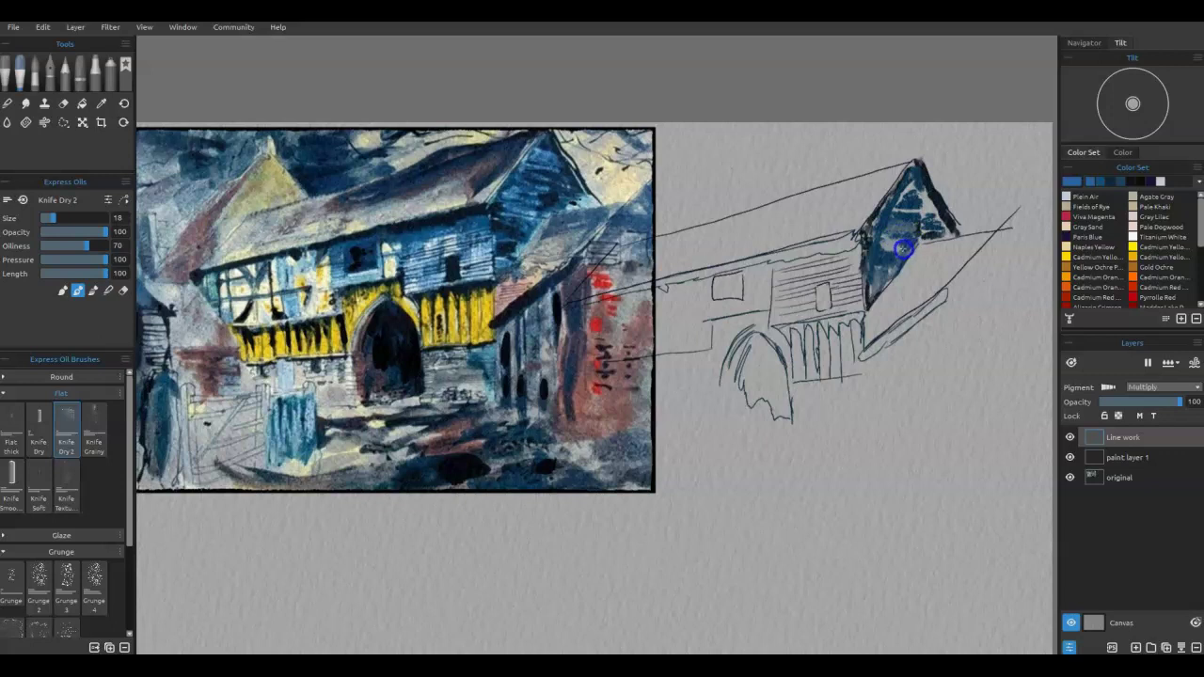
mouse_move(897, 239)
left_mouse_down()
mouse_move(927, 220)
mouse_move(922, 170)
mouse_move(929, 200)
left_mouse_up()
mouse_move(879, 301)
left_mouse_down()
mouse_move(860, 382)
mouse_move(919, 282)
mouse_move(906, 275)
mouse_move(916, 189)
mouse_move(908, 209)
left_mouse_up()
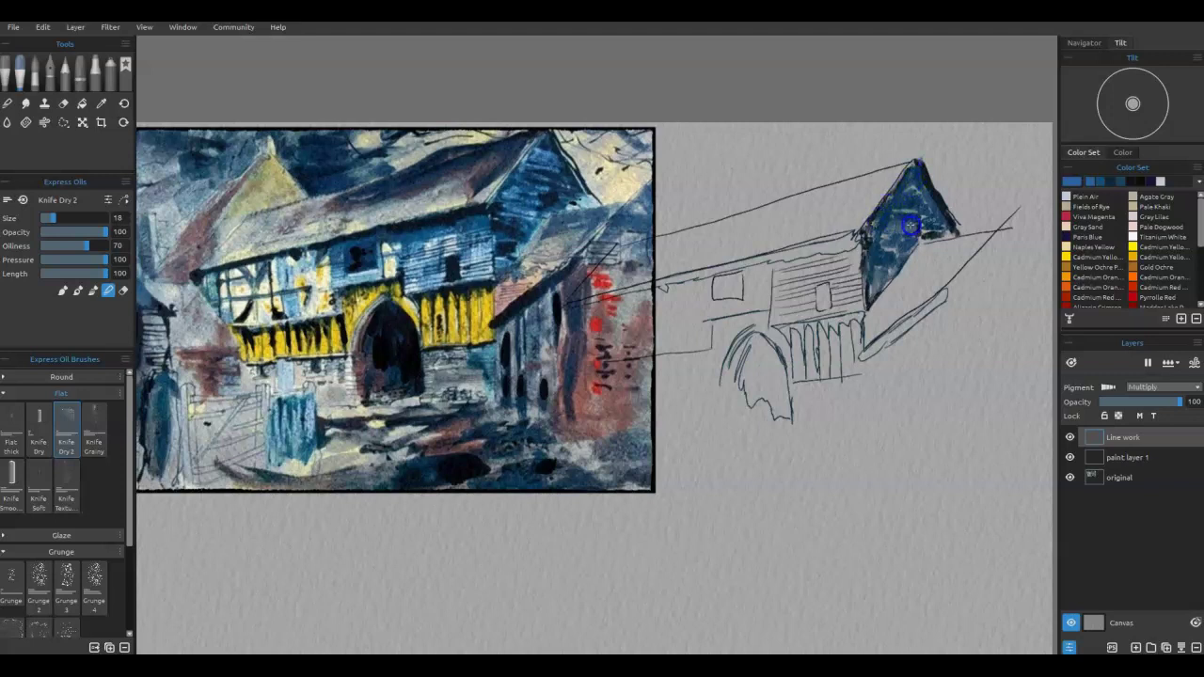
Smooth the rough patches in the sketched gable wall by blending its blue paint up towards the peak.
mouse_move(906, 244)
left_mouse_down()
mouse_move(891, 279)
mouse_move(890, 264)
mouse_move(877, 264)
mouse_move(871, 286)
mouse_move(905, 244)
mouse_move(944, 228)
left_mouse_up()
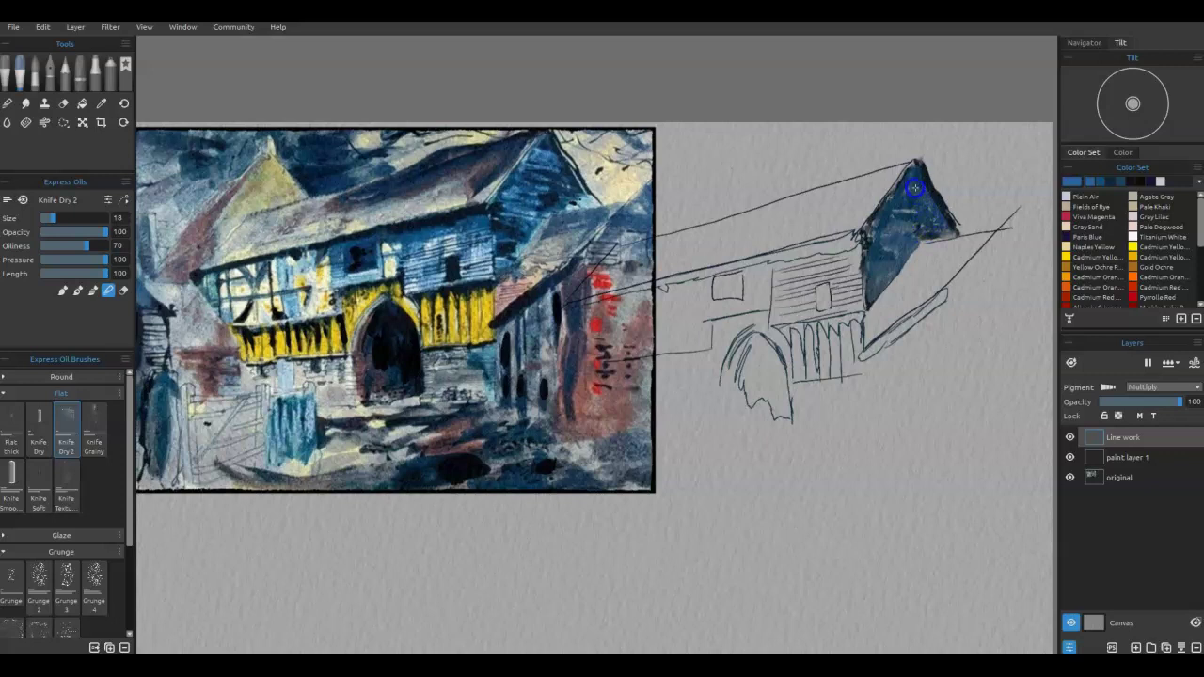
mouse_move(926, 194)
left_mouse_down()
mouse_move(984, 213)
mouse_move(900, 226)
mouse_move(937, 147)
left_mouse_up()
left_click_drag(844, 344, 841, 352)
Paint dark blue strokes across the gable wall and near-black strokes along the upper edge of the adjoining lower roof.
left_click(1138, 180)
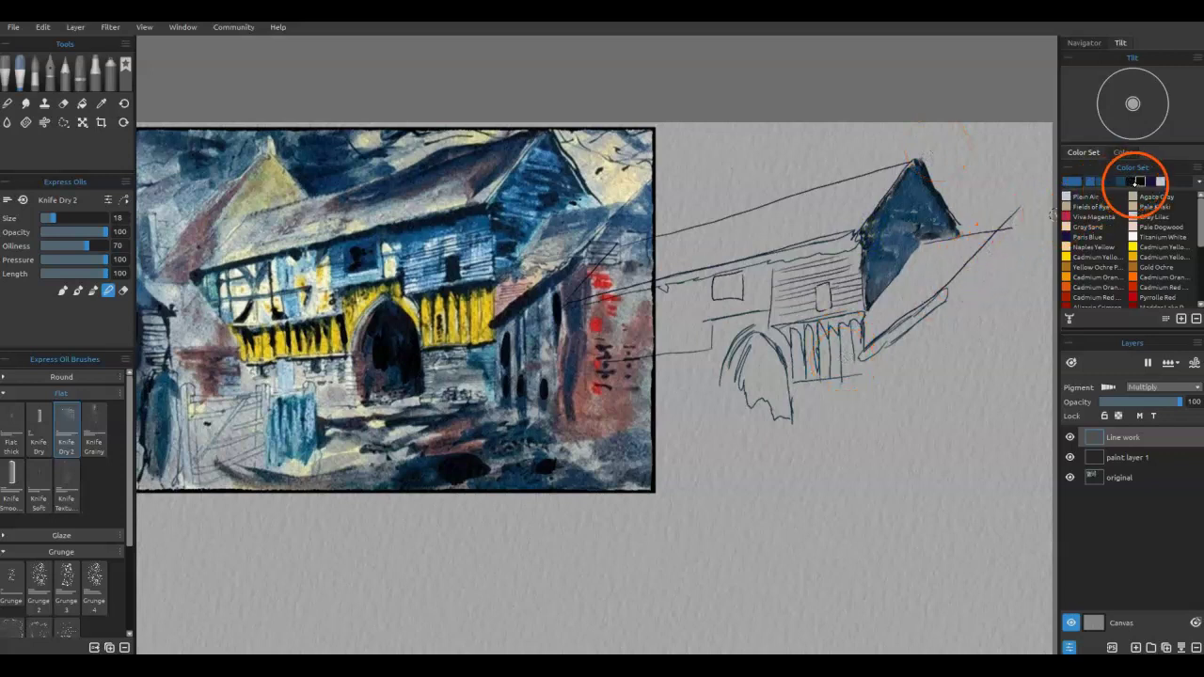
mouse_move(989, 232)
left_mouse_down()
mouse_move(878, 251)
mouse_move(871, 264)
left_mouse_up()
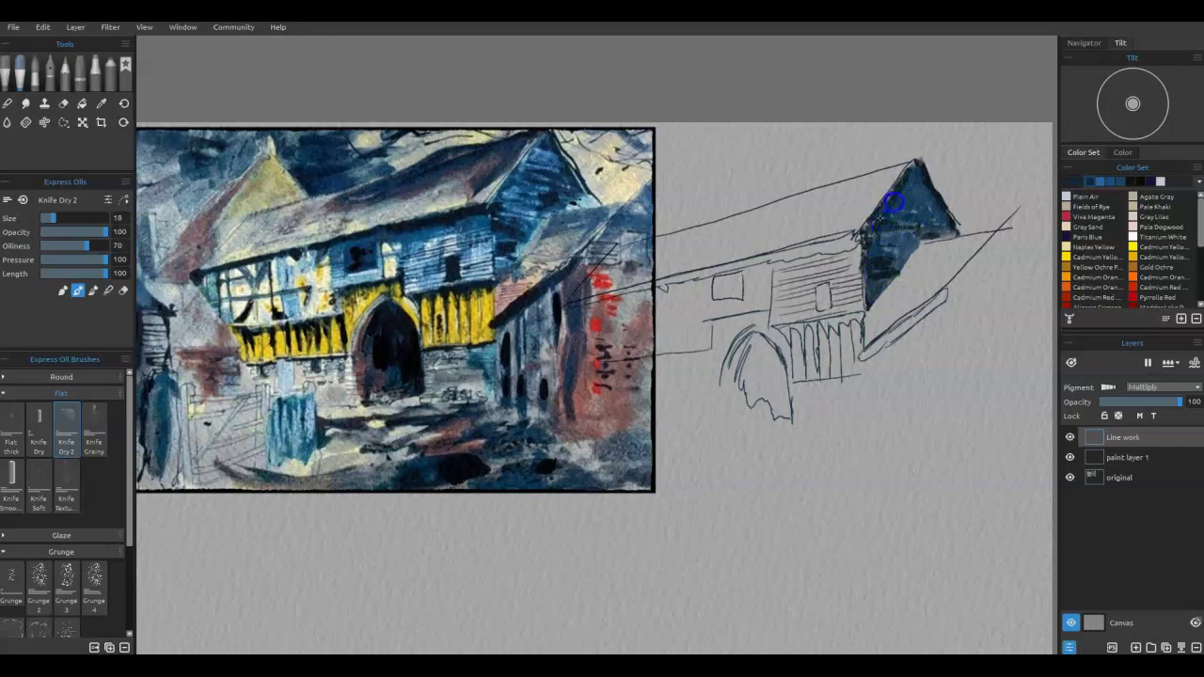
mouse_move(917, 185)
left_mouse_down()
mouse_move(988, 217)
mouse_move(978, 293)
mouse_move(947, 238)
mouse_move(908, 251)
mouse_move(921, 243)
mouse_move(916, 261)
mouse_move(932, 258)
mouse_move(923, 249)
mouse_move(976, 244)
mouse_move(935, 270)
mouse_move(923, 251)
mouse_move(987, 234)
left_mouse_up()
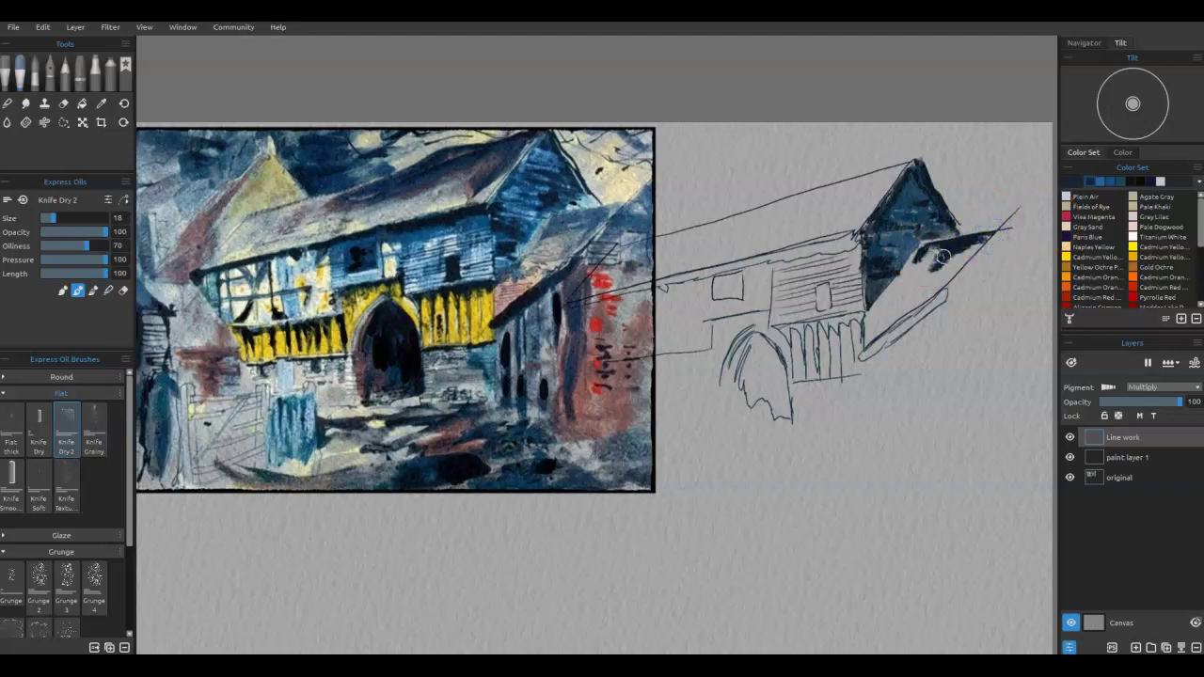
left_click_drag(686, 352, 657, 356)
Lift faint highlights from the gable wall by erasing with Knife Dry 2 at opacity 4.
left_click(119, 290)
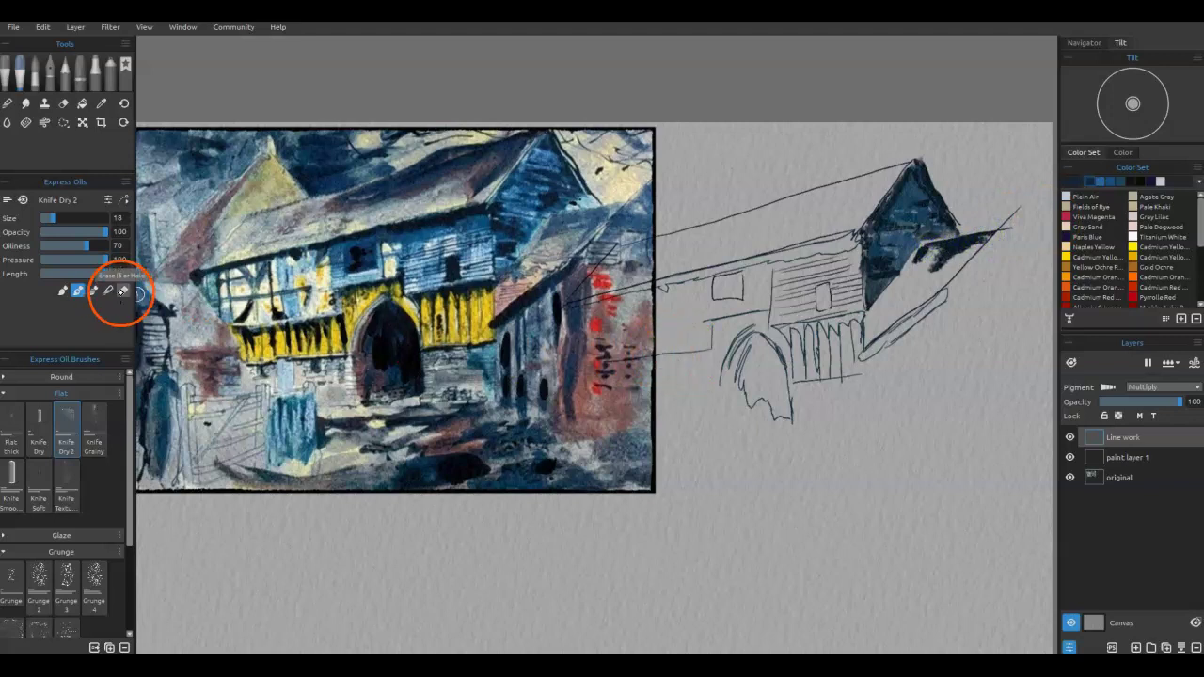
left_click(90, 401)
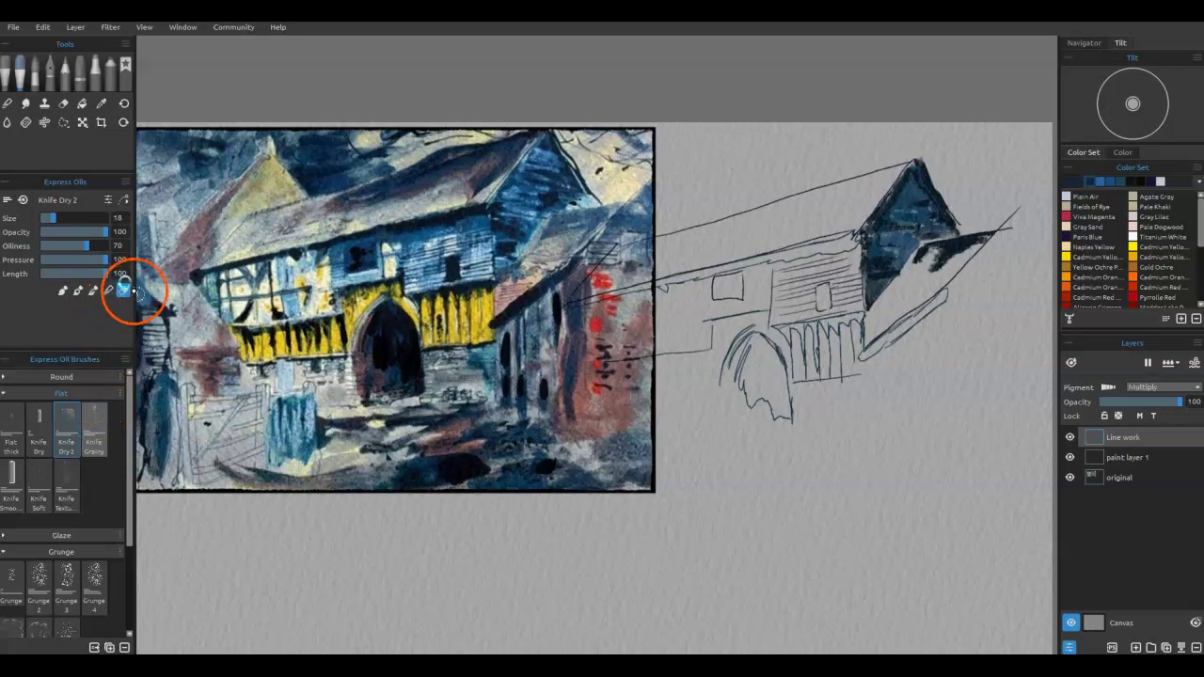
mouse_move(940, 225)
left_mouse_down()
mouse_move(938, 194)
mouse_move(905, 196)
left_mouse_up()
left_click_drag(103, 231, 44, 231)
mouse_move(844, 219)
left_mouse_down()
mouse_move(860, 201)
mouse_move(906, 196)
left_mouse_up()
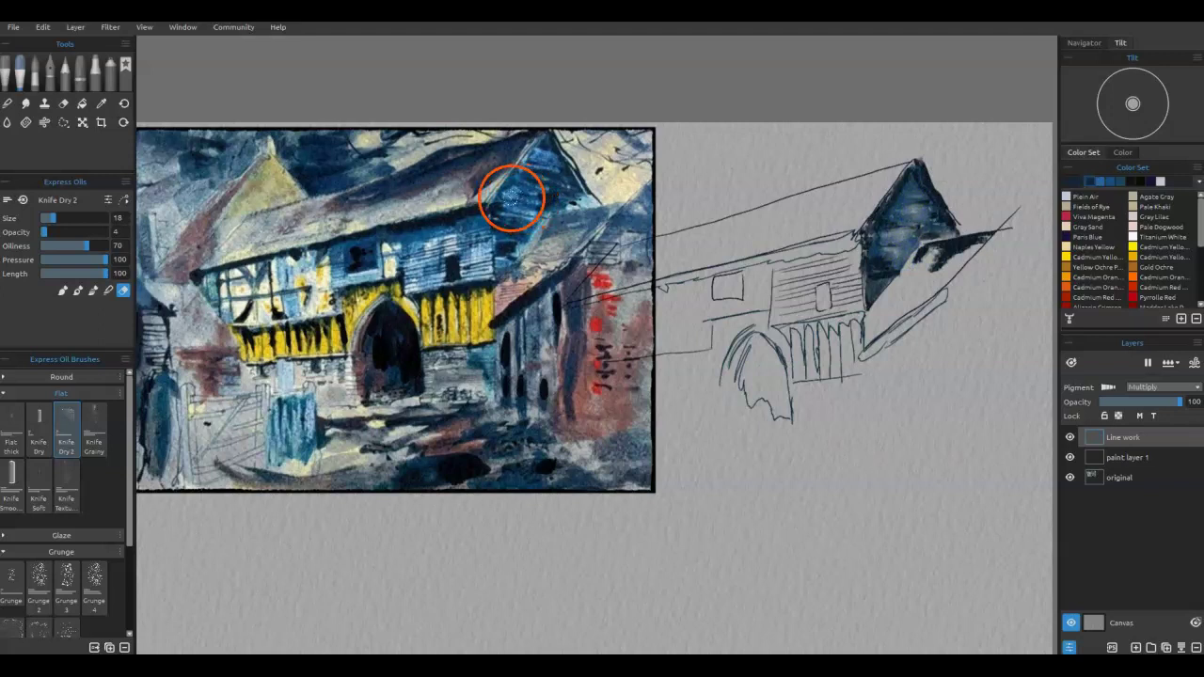
mouse_move(904, 211)
left_mouse_down()
mouse_move(903, 236)
mouse_move(920, 196)
left_mouse_up()
Erase finer, stronger light plank marks across the gable wall with Knife Dry 2 at size 5 and opacity 100.
key("bracketleft")
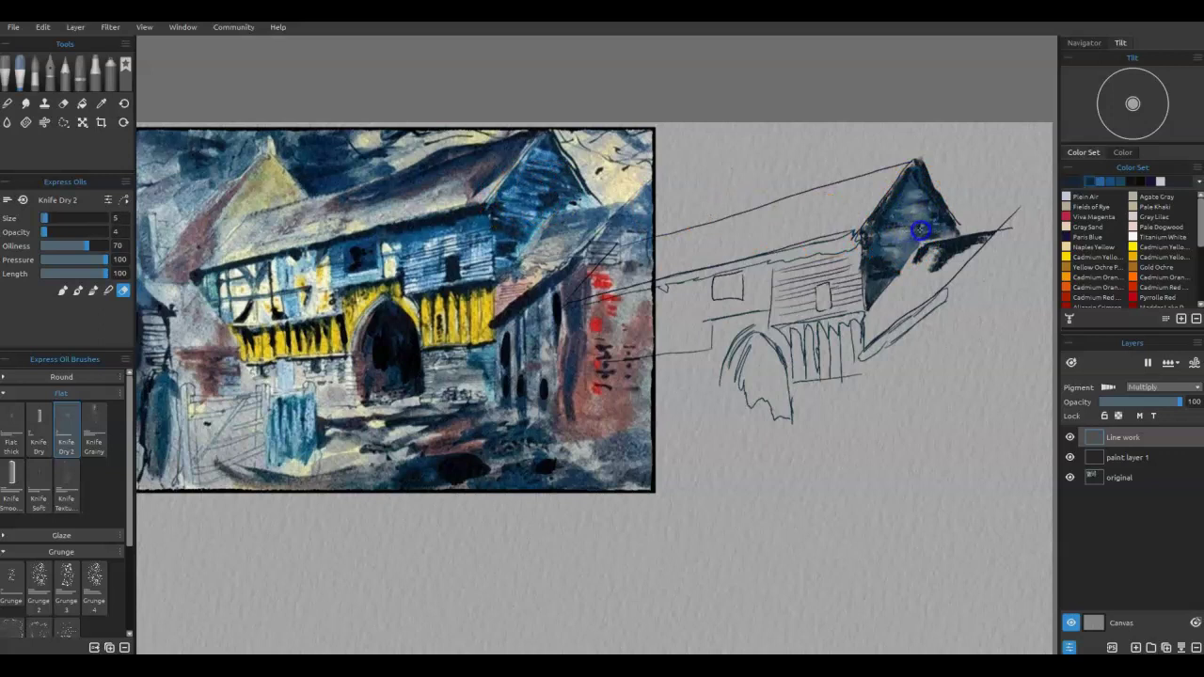
left_click_drag(49, 231, 132, 228)
left_click_drag(889, 212, 900, 236)
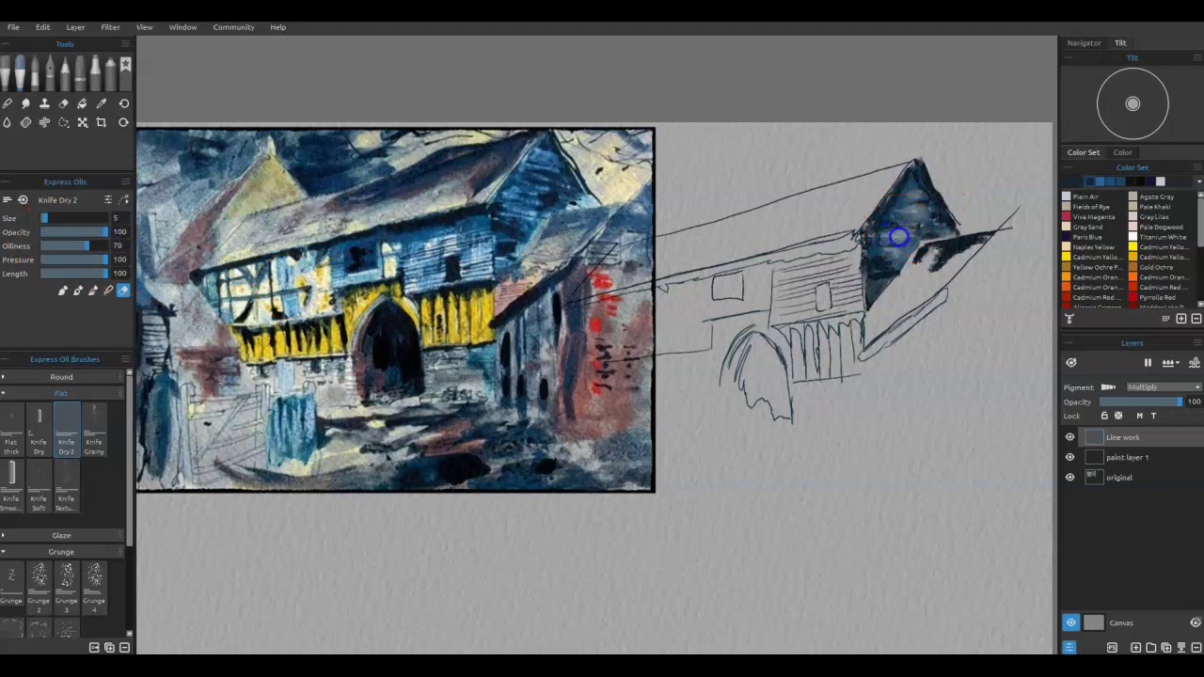
left_click_drag(909, 247, 926, 212)
mouse_move(906, 262)
left_mouse_down()
mouse_move(914, 199)
mouse_move(927, 206)
mouse_move(928, 247)
mouse_move(973, 217)
mouse_move(922, 224)
left_mouse_up()
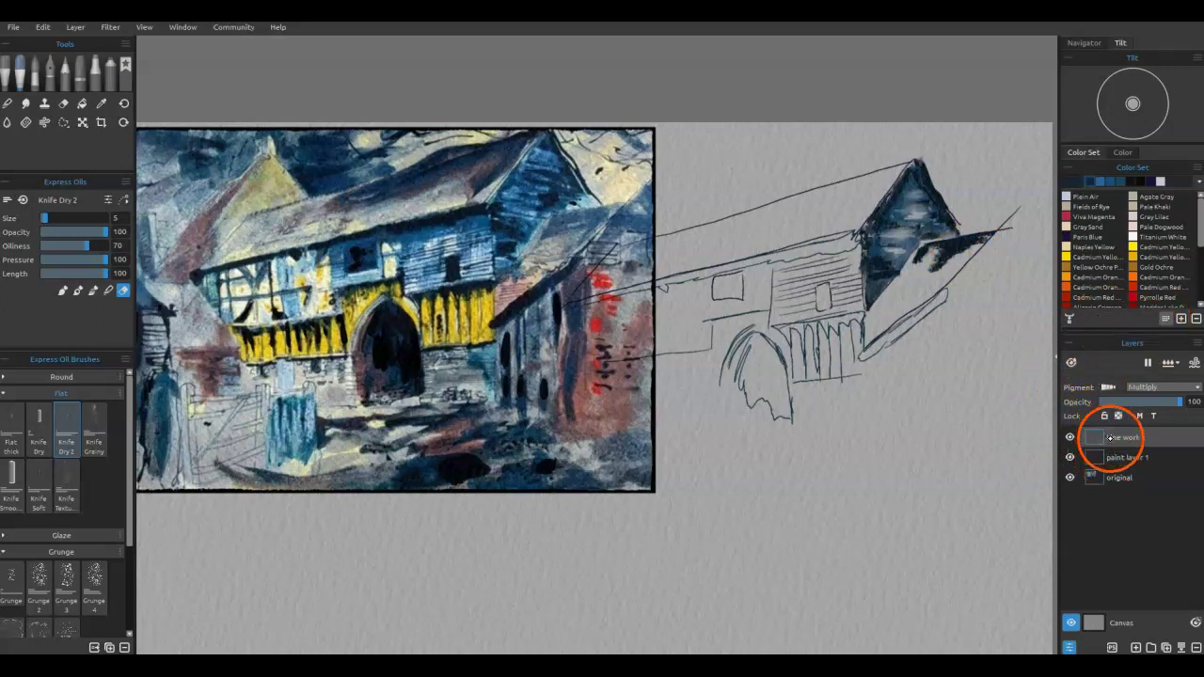
Turn on pigment colour mixing for the Line work layer and return the oil brush to painting.
left_click(1153, 388)
left_click(1148, 361)
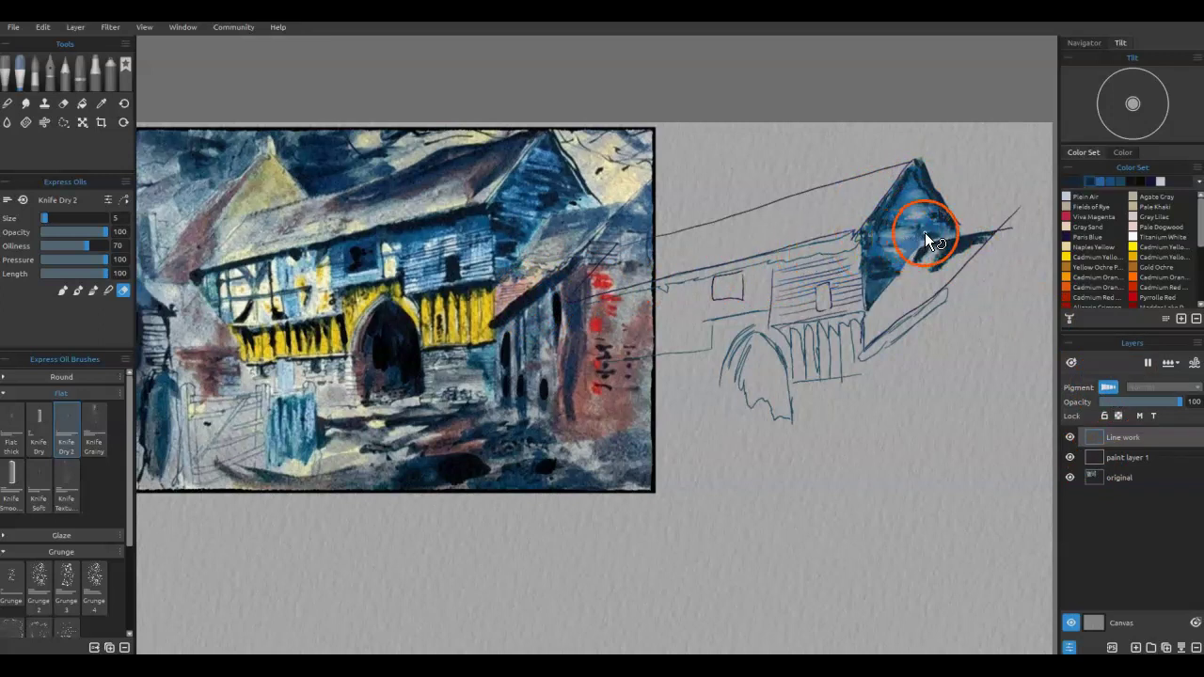
left_click_drag(1029, 225, 950, 256)
left_click(8, 103)
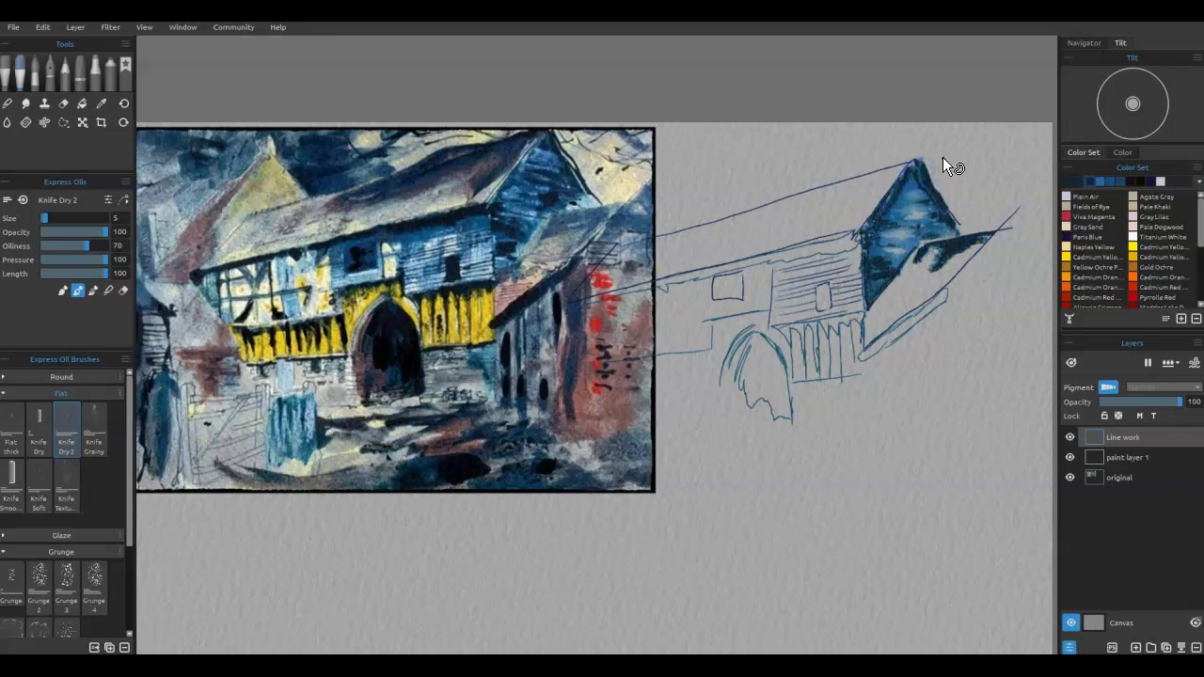
Lasso the painted gable and dark roof edge, cut them from Line work and paste them onto a new layer.
key("s")
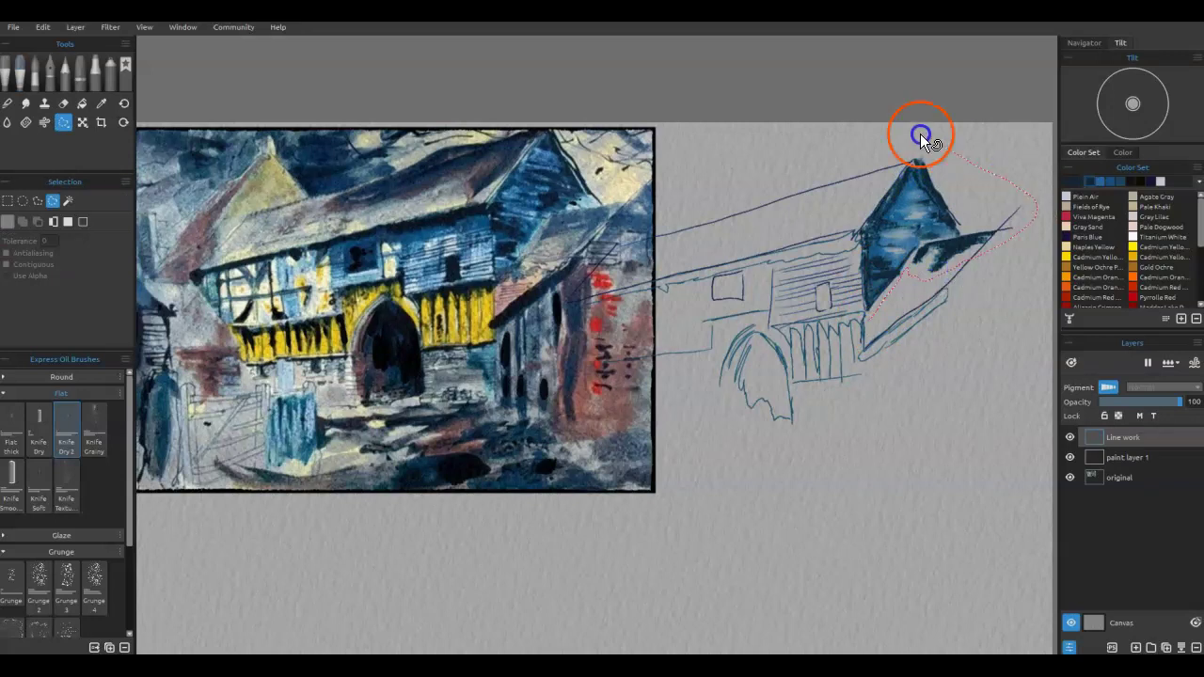
left_click(859, 258)
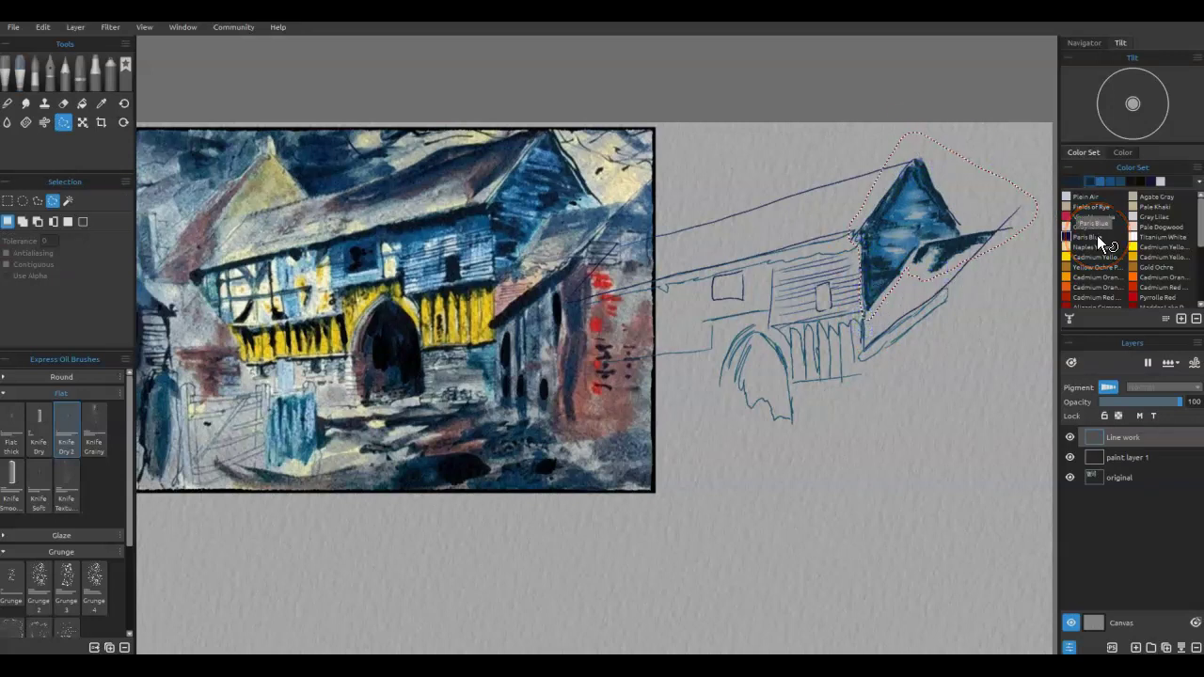
key("Delete")
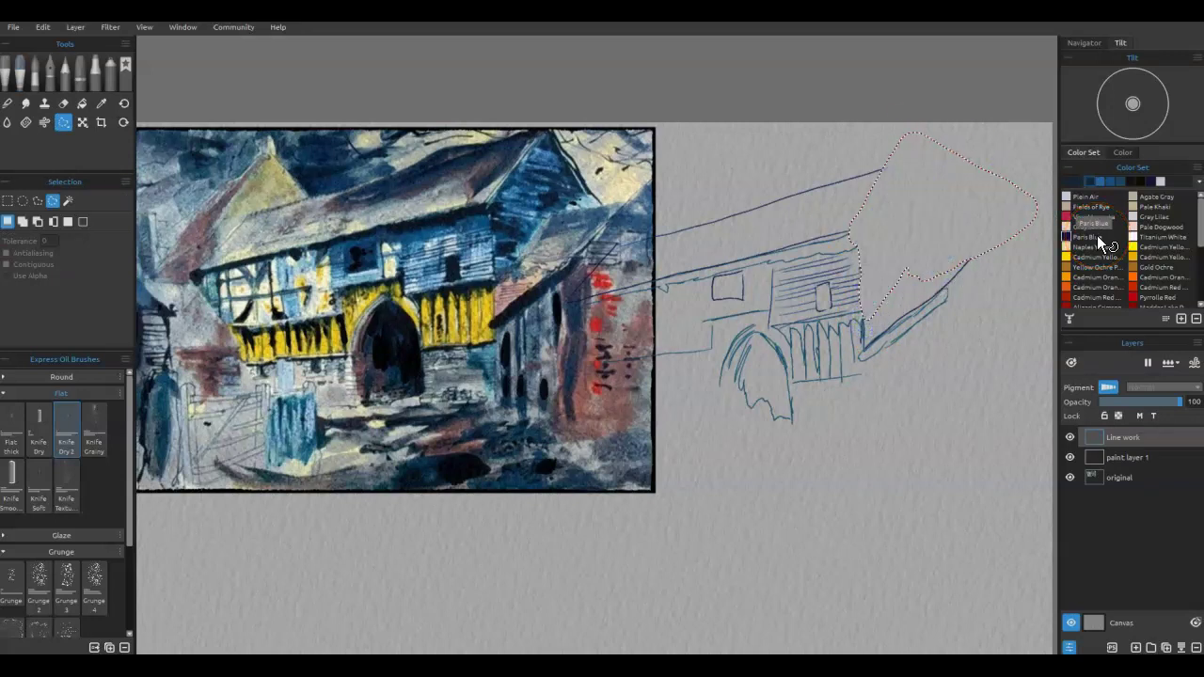
key("ctrl+v")
Clear the selection and place the pasted gable layer directly beneath Line work, keeping it active.
left_click(1149, 299)
left_click(1120, 436)
left_click_drag(1122, 439, 1121, 458)
left_click(1112, 460)
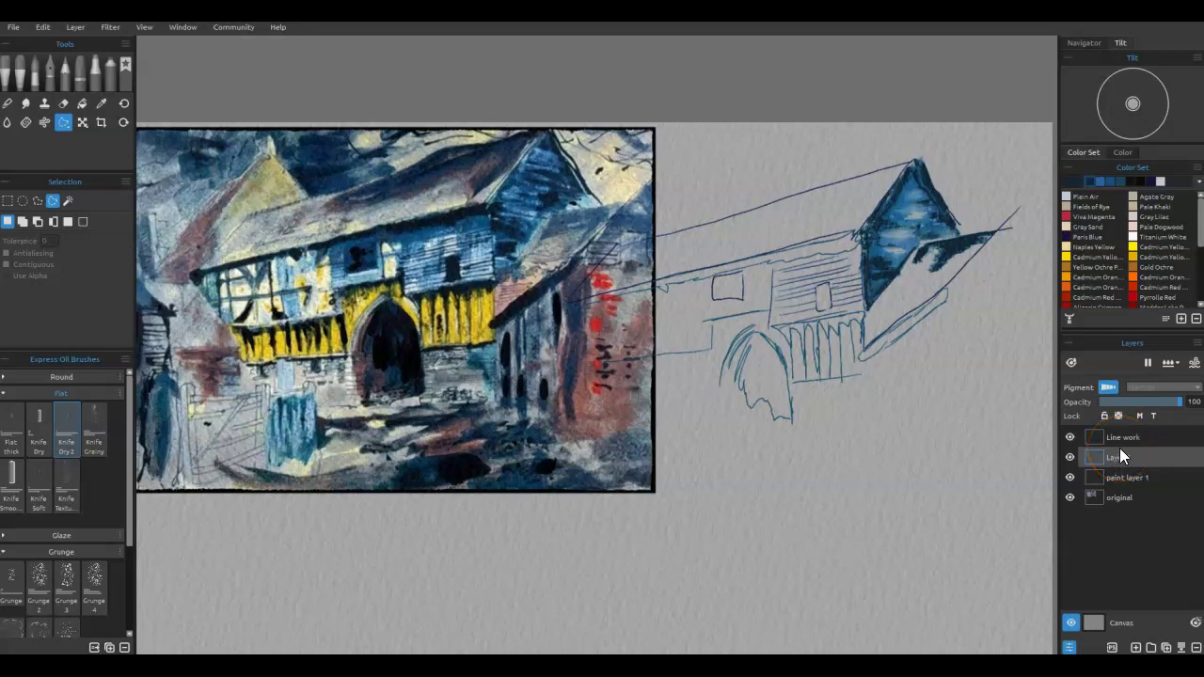
left_click(1113, 396)
Strengthen the gable's roof edges and add dark plank strokes on Layer 1 with Knife Dry 2 at size 5.
key("b")
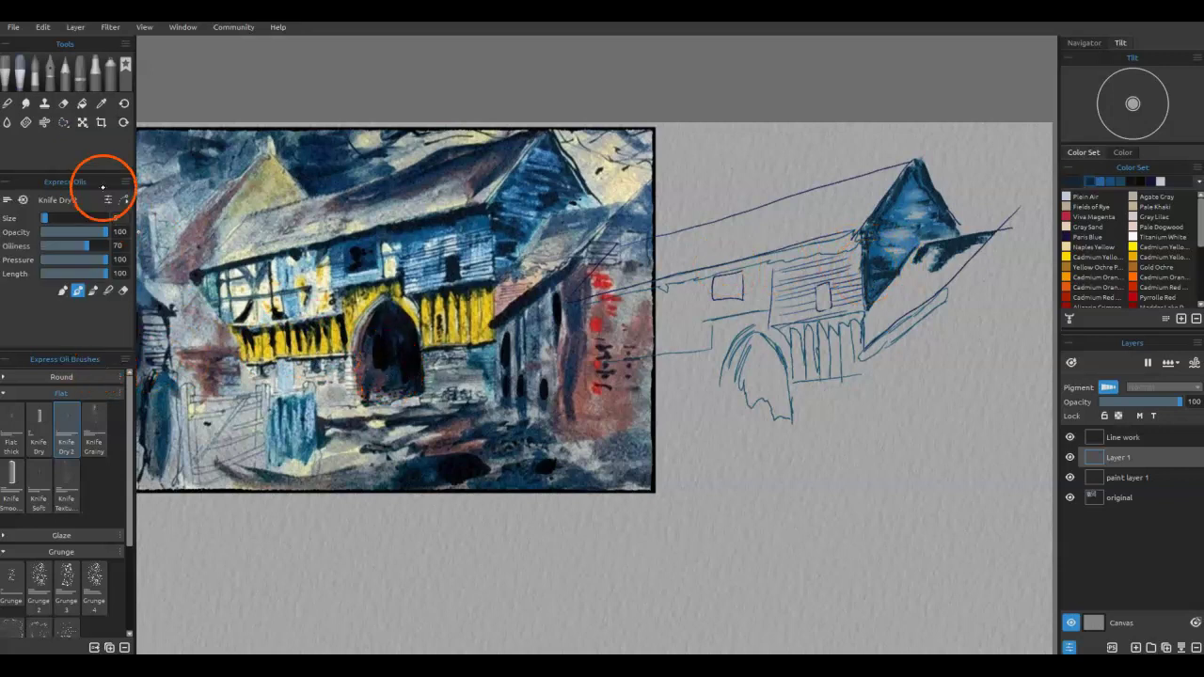
mouse_move(919, 295)
left_mouse_down()
mouse_move(932, 268)
mouse_move(924, 221)
mouse_move(940, 237)
mouse_move(1125, 183)
mouse_move(916, 243)
mouse_move(894, 271)
mouse_move(870, 264)
mouse_move(870, 237)
mouse_move(867, 299)
mouse_move(875, 223)
mouse_move(863, 234)
mouse_move(912, 162)
mouse_move(960, 237)
mouse_move(884, 247)
left_mouse_up()
left_click(1129, 180)
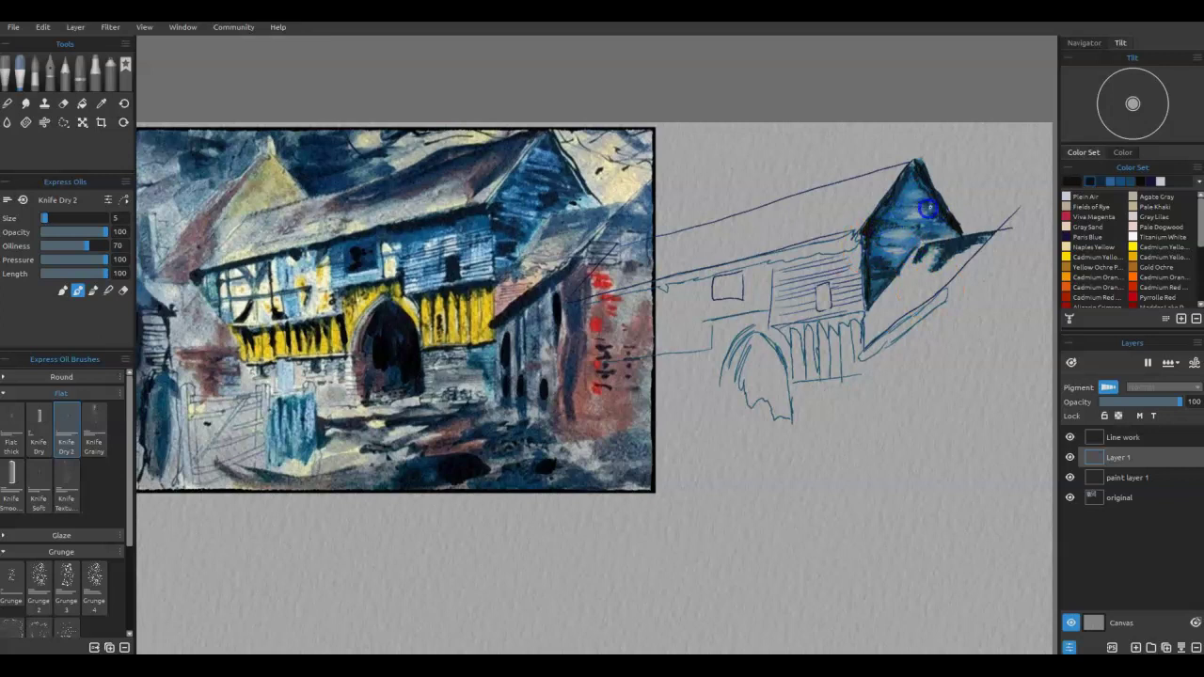
mouse_move(919, 195)
left_mouse_down()
mouse_move(965, 216)
mouse_move(930, 234)
mouse_move(955, 234)
mouse_move(517, 260)
left_mouse_up()
Layer recently used blues over the gable wall in short horizontal strokes, enlarging the knife brush to size 12.
left_click(1125, 180)
mouse_move(887, 242)
left_mouse_down()
mouse_move(875, 255)
mouse_move(941, 288)
mouse_move(900, 328)
mouse_move(898, 218)
mouse_move(900, 255)
mouse_move(880, 252)
left_mouse_up()
key("bracketright")
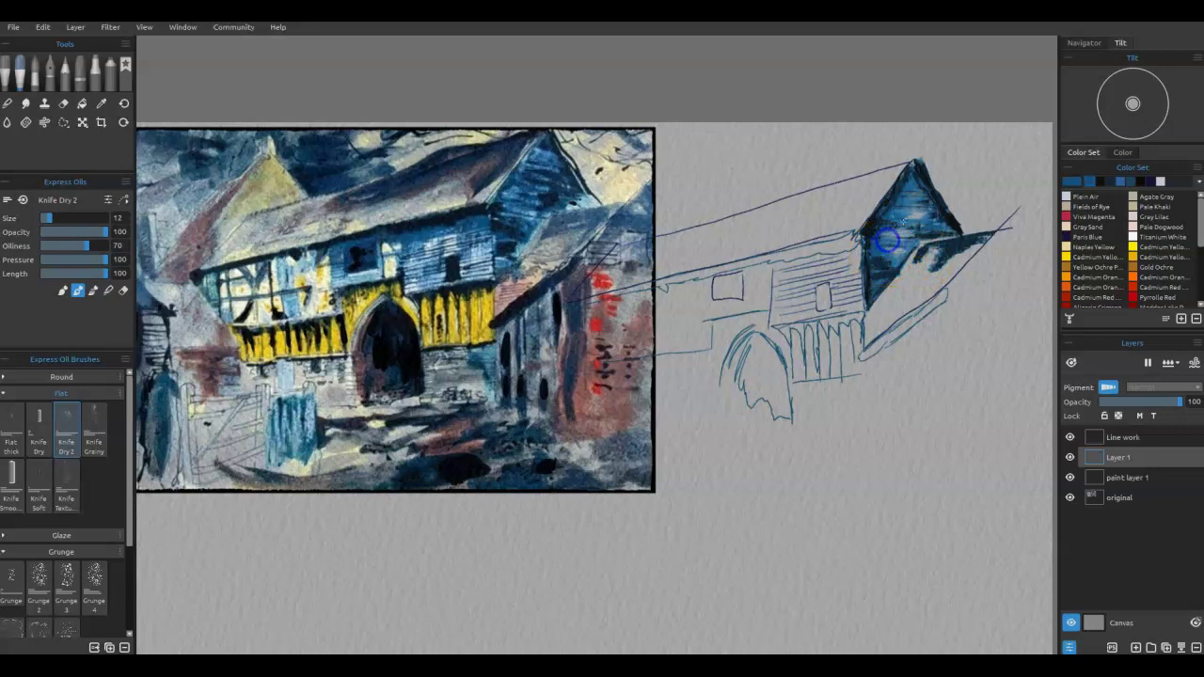
left_click(1124, 180)
mouse_move(905, 224)
left_mouse_down()
mouse_move(877, 251)
mouse_move(891, 258)
mouse_move(877, 250)
mouse_move(887, 238)
mouse_move(945, 226)
mouse_move(916, 177)
left_mouse_up()
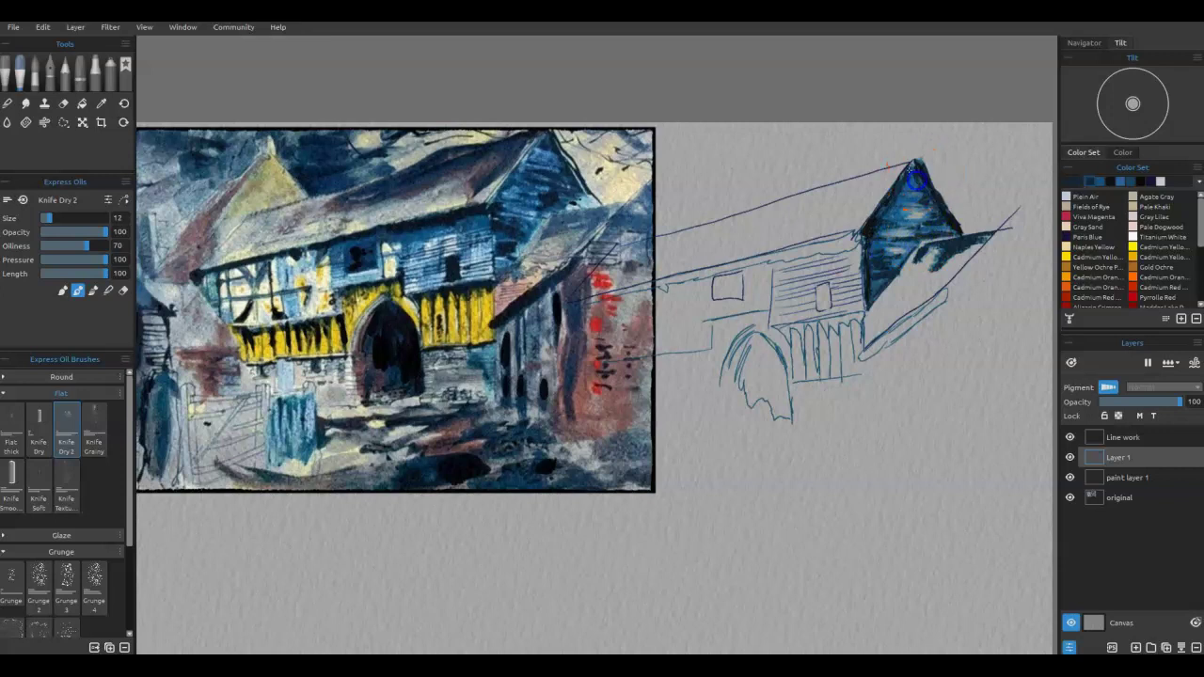
mouse_move(978, 229)
left_mouse_down()
mouse_move(947, 236)
mouse_move(887, 204)
left_mouse_up()
Check the wet areas and apply water to the painted gable with the Splats 3 water brush at size 18.
left_click(1107, 415)
left_click(1071, 362)
mouse_move(898, 265)
left_mouse_down()
mouse_move(917, 178)
mouse_move(905, 218)
left_mouse_up()
left_click(8, 121)
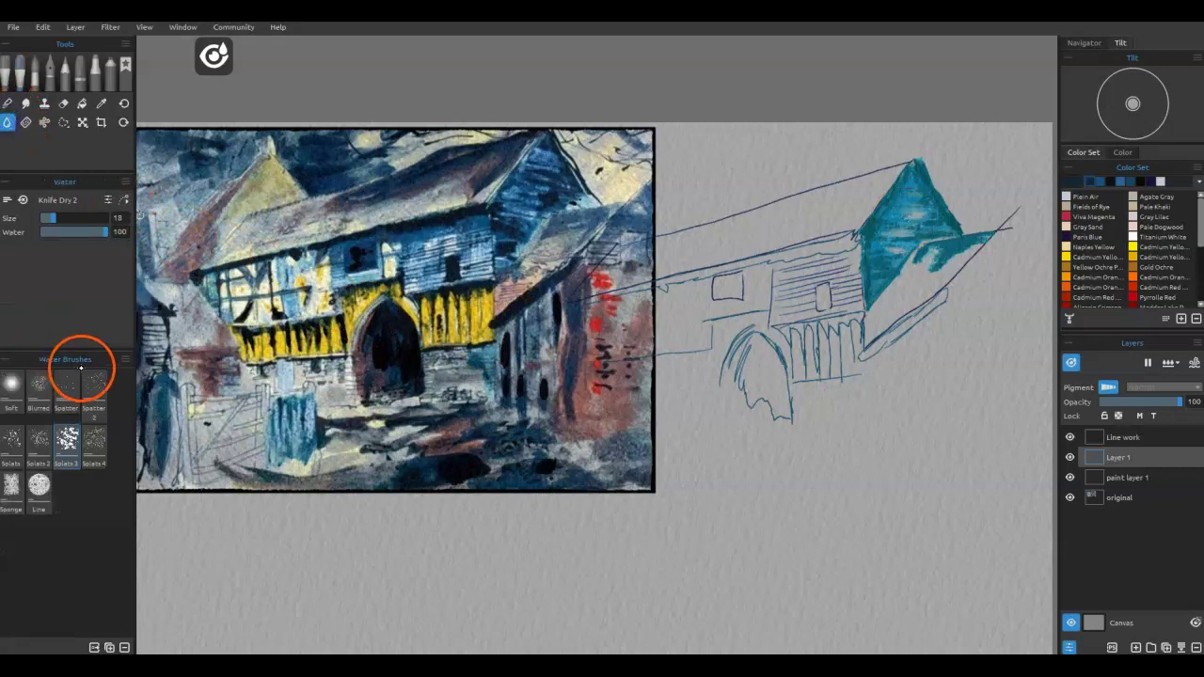
left_click(67, 441)
left_click(1070, 362)
left_click_drag(920, 218, 930, 222)
left_click_drag(886, 264, 959, 223)
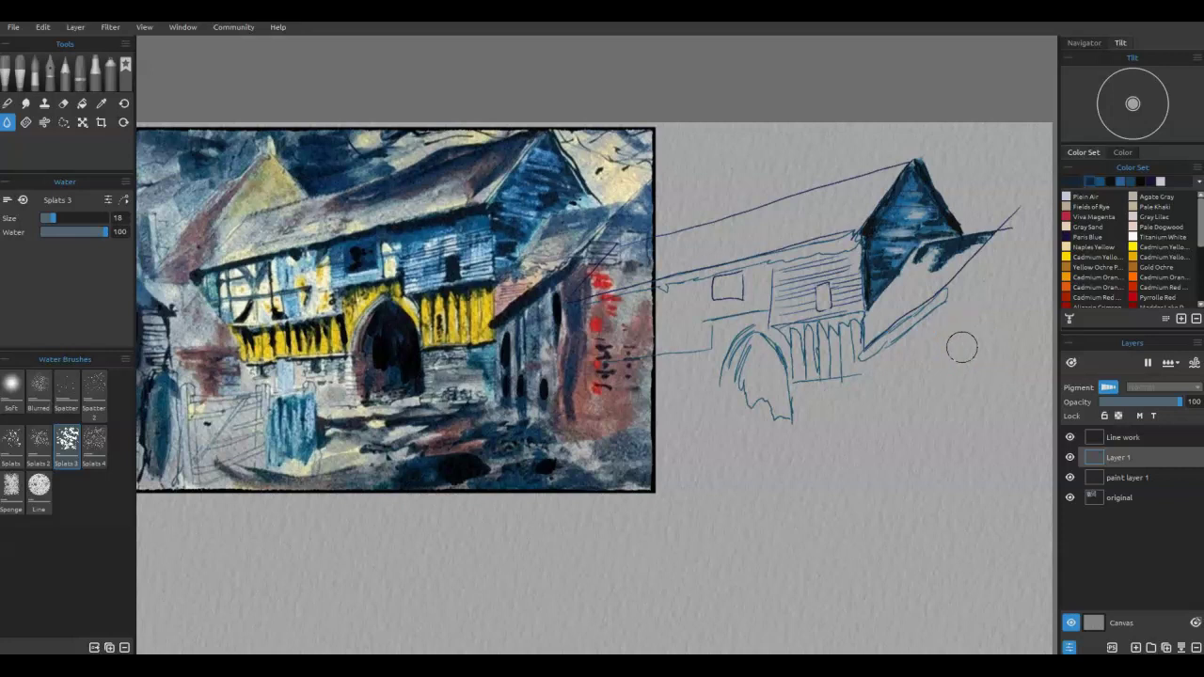
mouse_move(962, 348)
left_mouse_down()
mouse_move(934, 268)
mouse_move(911, 263)
mouse_move(898, 235)
mouse_move(896, 329)
mouse_move(882, 268)
mouse_move(873, 296)
left_mouse_up()
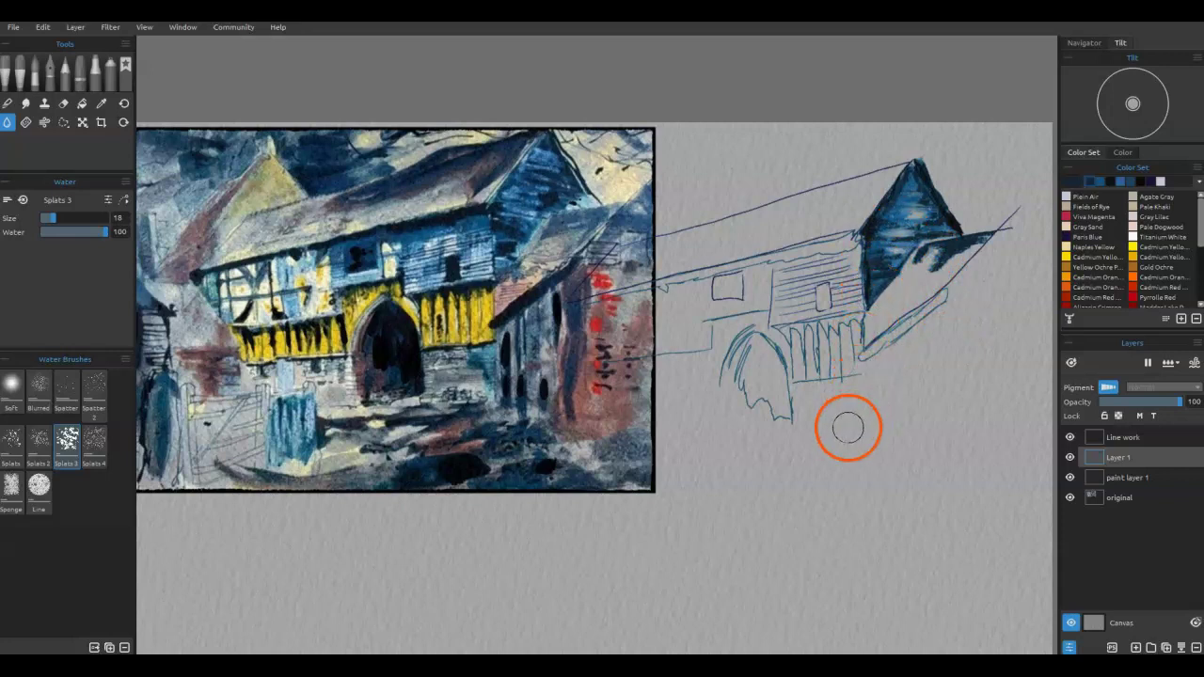
Add more water splats to the gable wall up close and inspect its wet areas.
scroll(887, 239, "up", 3)
mouse_move(935, 193)
left_mouse_down()
mouse_move(935, 160)
mouse_move(922, 215)
left_mouse_up()
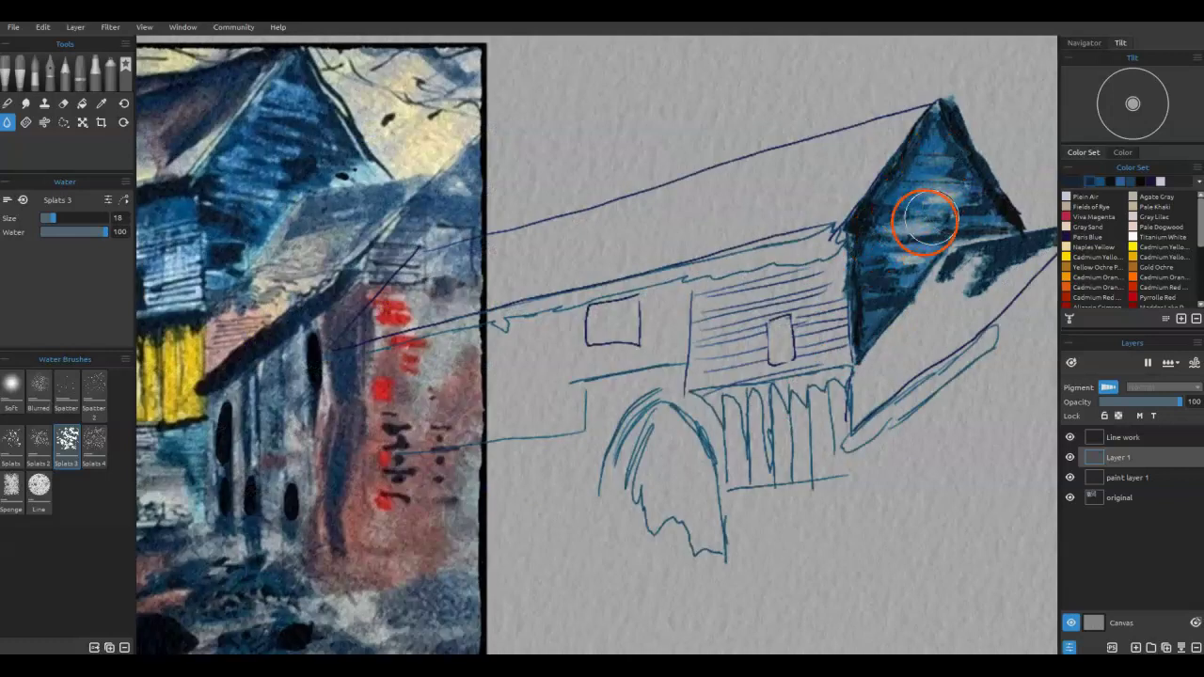
left_click(1070, 362)
mouse_move(993, 225)
left_mouse_down()
mouse_move(937, 162)
mouse_move(979, 207)
mouse_move(948, 252)
mouse_move(911, 197)
mouse_move(892, 264)
left_mouse_up()
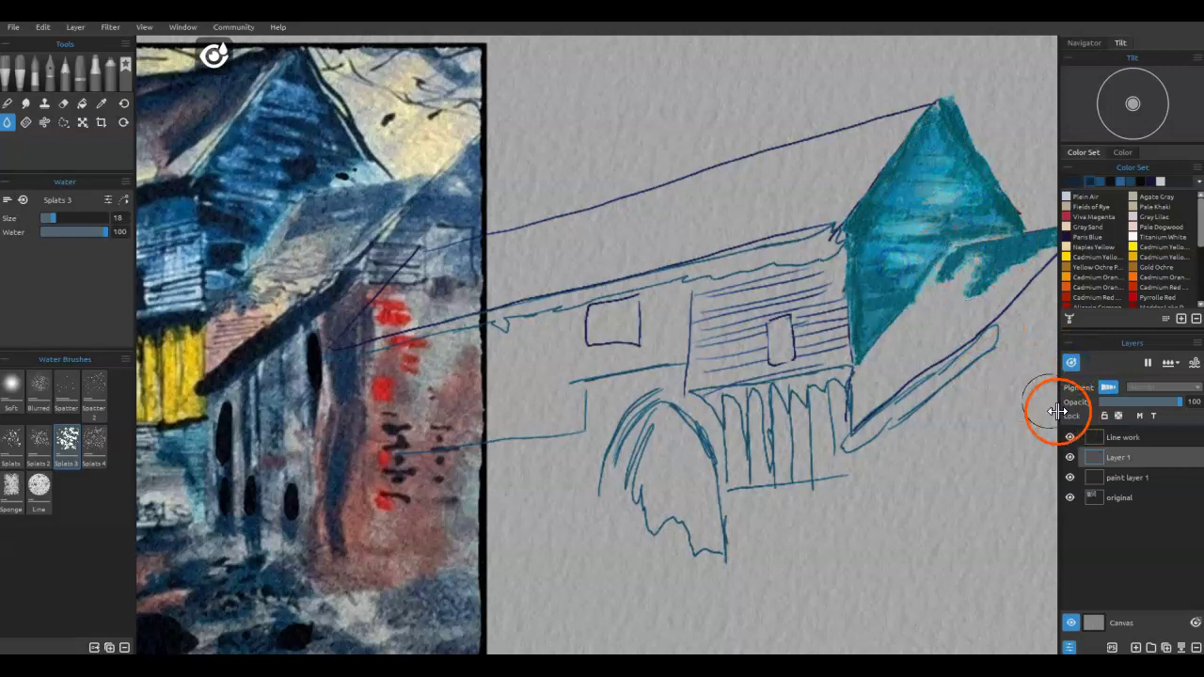
left_click(1070, 362)
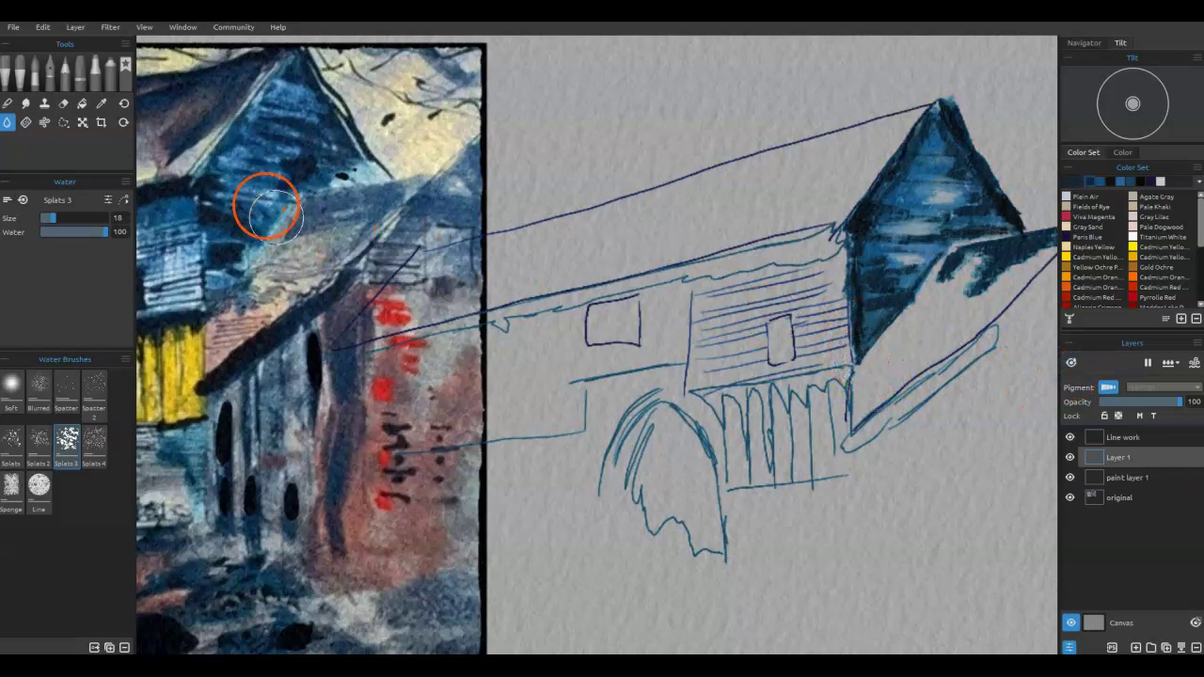
Lift soft highlights from the gable wall by erasing with the Knife Dry oil brush at opacity 6, reducing its size to 9.
left_click(36, 85)
left_click(76, 411)
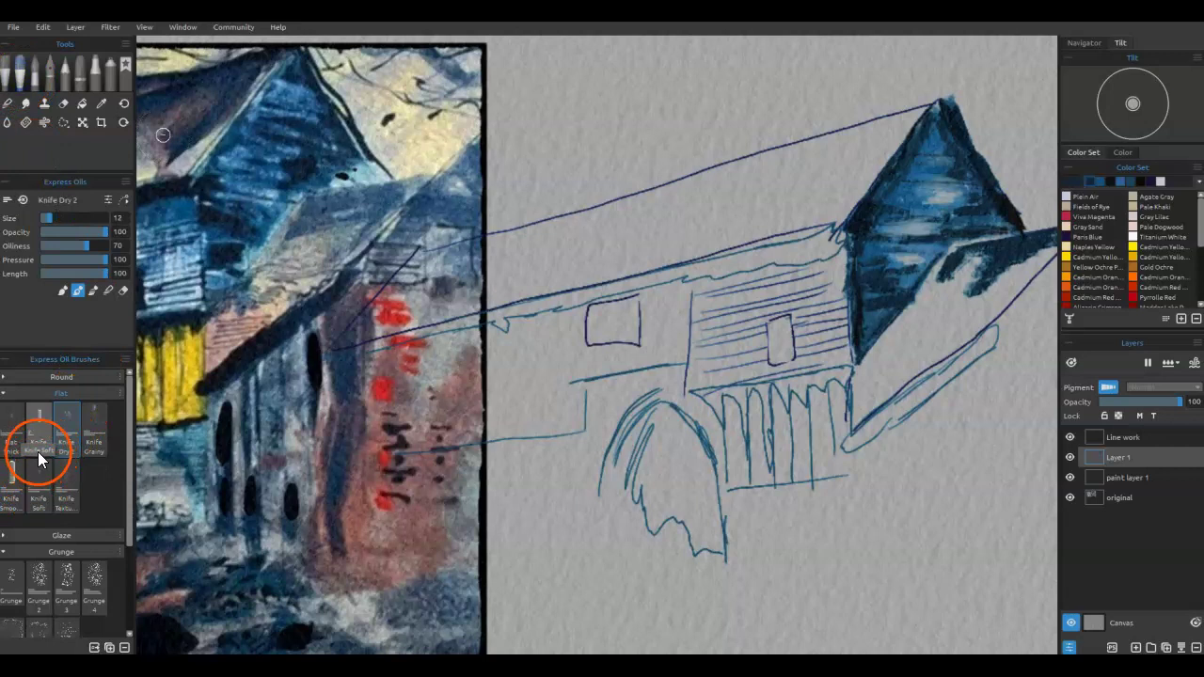
left_click(38, 437)
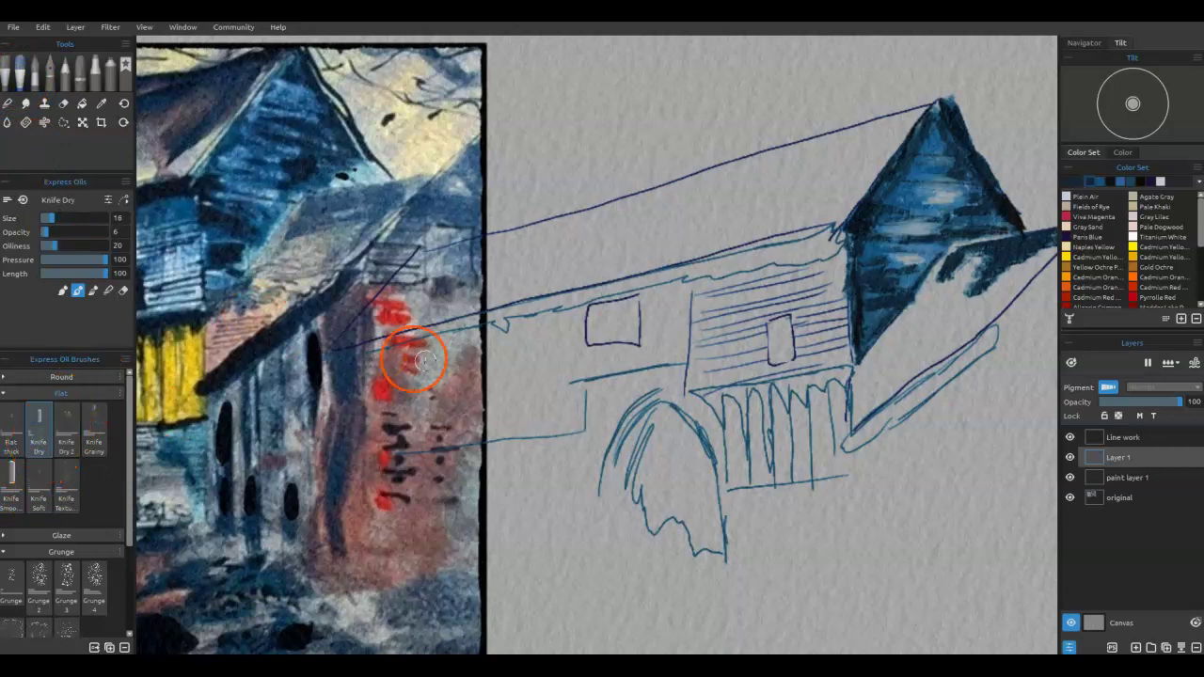
left_click(123, 290)
mouse_move(926, 218)
left_mouse_down()
mouse_move(902, 199)
mouse_move(958, 199)
mouse_move(899, 197)
mouse_move(955, 203)
mouse_move(909, 232)
mouse_move(941, 229)
mouse_move(921, 251)
left_mouse_up()
key("[")
key("[")
key("[")
key("[")
key("[")
key("[")
key("[")
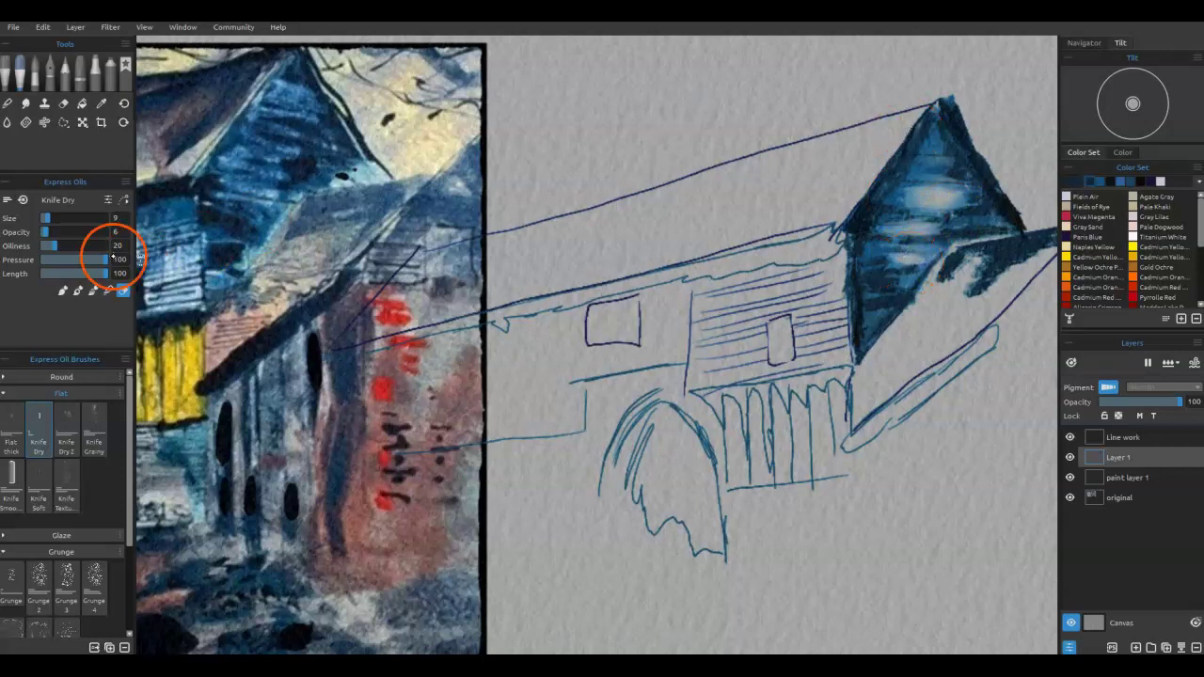
Erase fine speckles in the lower gable wall with the Spatter 4 watercolor brush, reducing its size to 30.
left_click(98, 445)
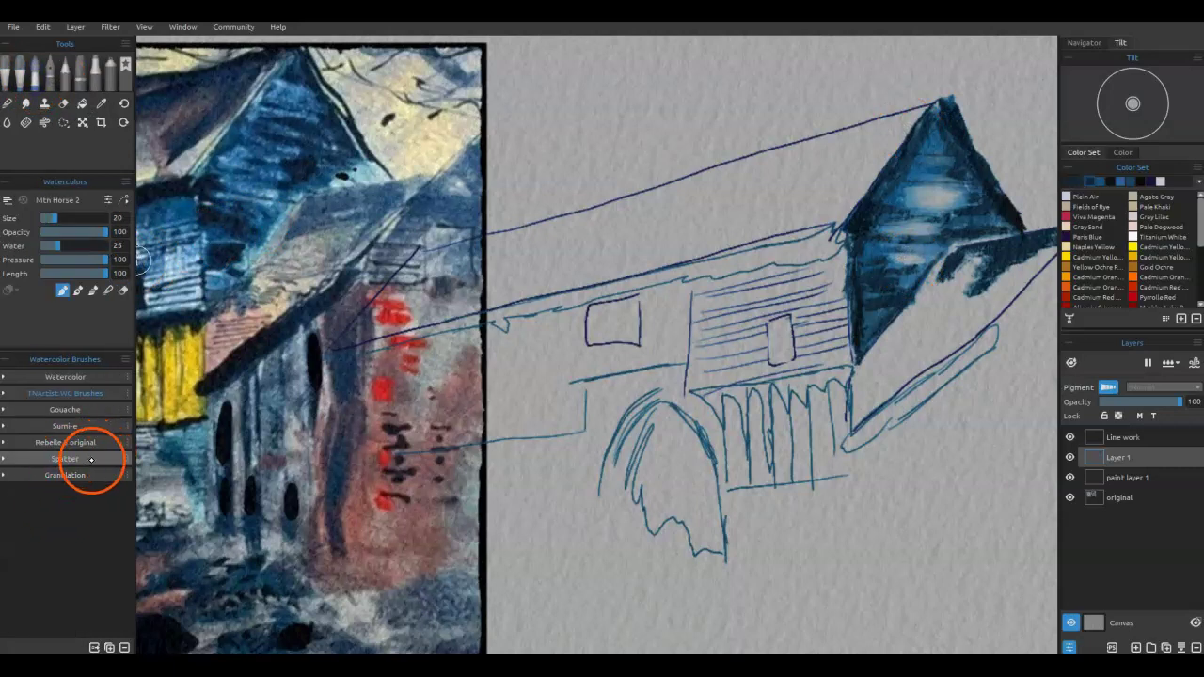
left_click(88, 460)
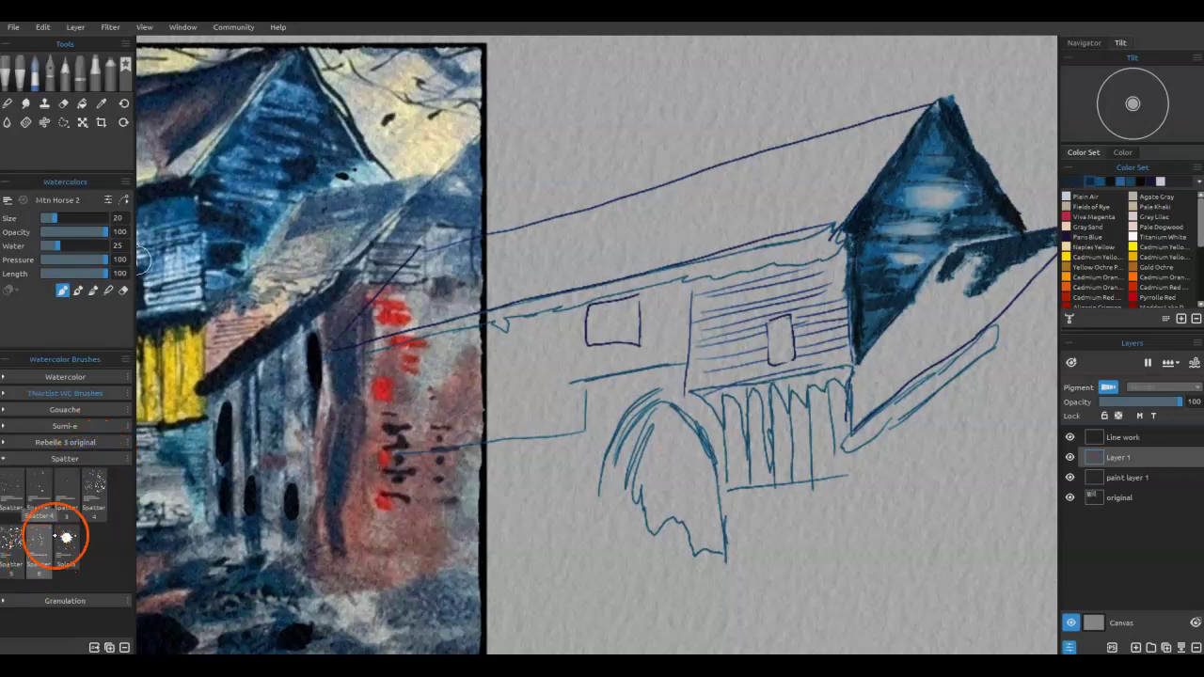
left_click(94, 494)
key("bracketleft")
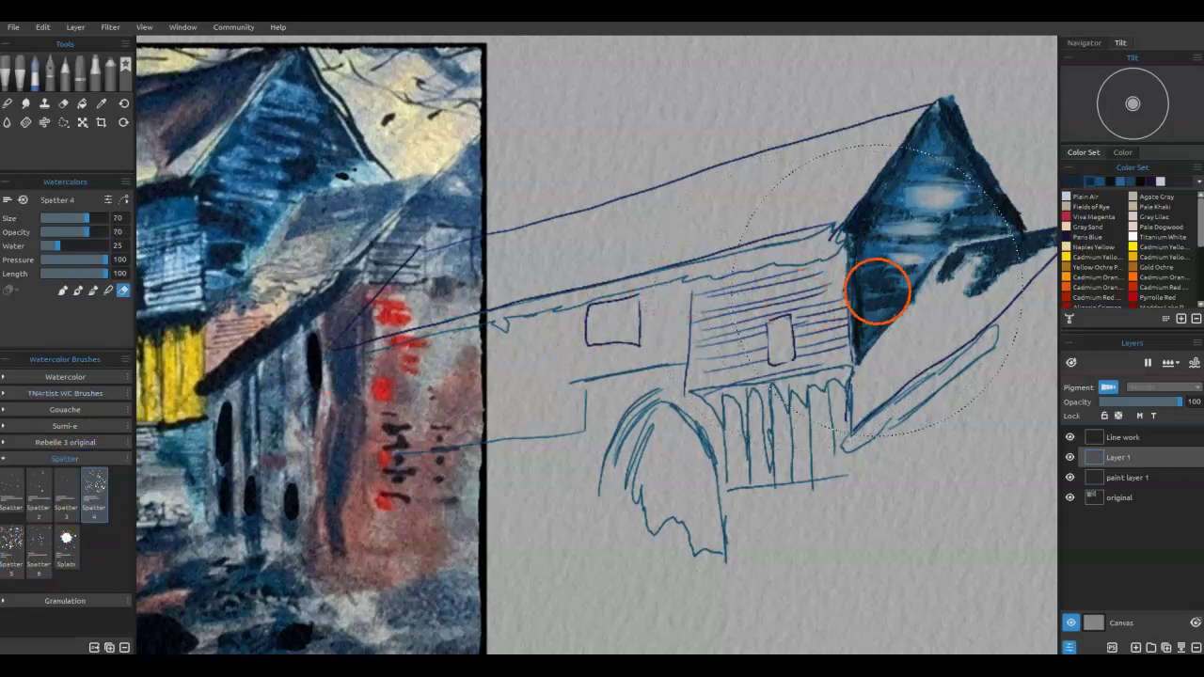
key("bracketleft")
key("bracketleft")
key("bracketleft")
key("bracketleft")
key("bracketleft")
key("bracketleft")
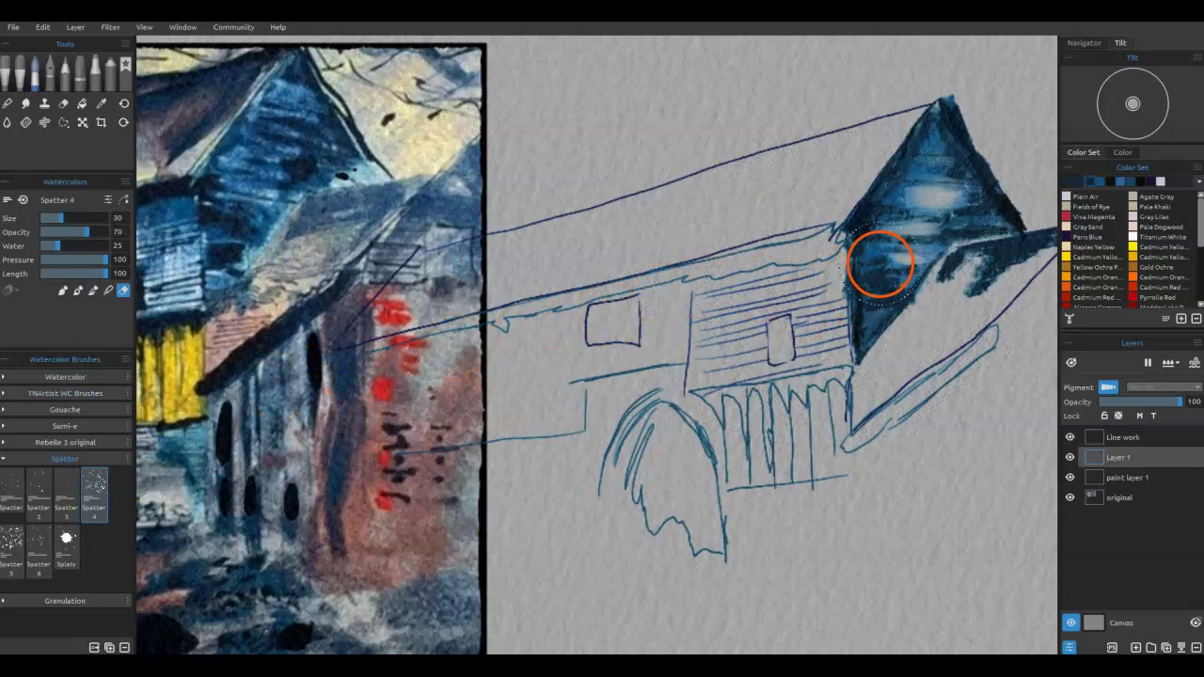
mouse_move(894, 240)
left_mouse_down()
mouse_move(887, 255)
mouse_move(895, 231)
mouse_move(976, 236)
mouse_move(919, 197)
mouse_move(954, 202)
mouse_move(926, 174)
mouse_move(940, 168)
mouse_move(928, 159)
mouse_move(979, 230)
mouse_move(890, 252)
left_mouse_up()
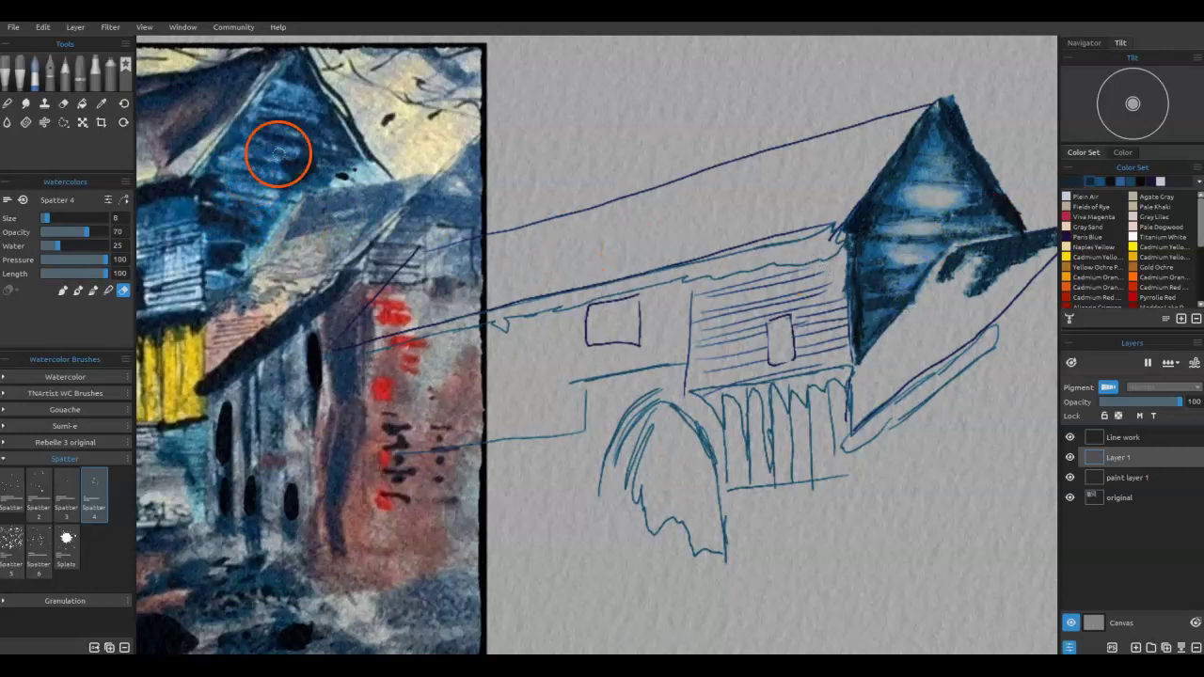
Spatter a pale blue-white colour over the gable wall with the Spatter 4 brush at size 8.
left_click(1160, 180)
mouse_move(919, 194)
left_mouse_down()
mouse_move(954, 182)
mouse_move(946, 161)
left_mouse_up()
mouse_move(893, 230)
left_mouse_down()
mouse_move(883, 258)
mouse_move(875, 280)
mouse_move(901, 306)
mouse_move(879, 313)
mouse_move(940, 267)
mouse_move(1023, 247)
mouse_move(1137, 247)
mouse_move(933, 227)
mouse_move(877, 208)
mouse_move(959, 205)
mouse_move(937, 215)
mouse_move(984, 242)
left_mouse_up()
left_click(1102, 287)
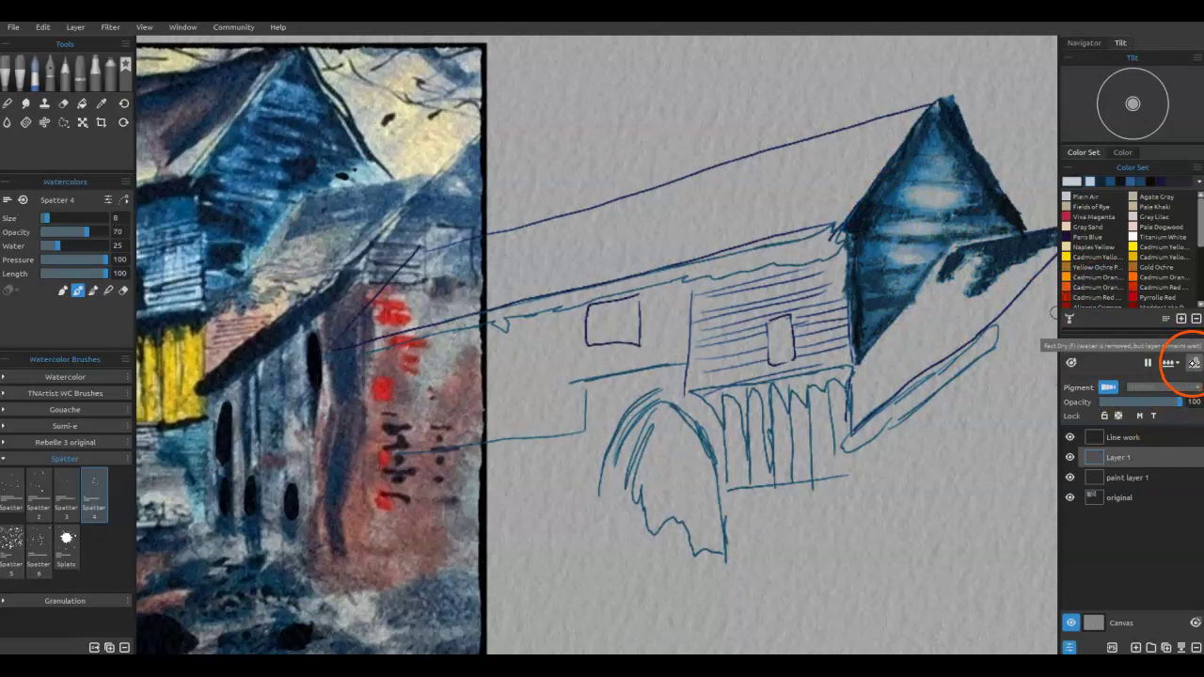
Fast-dry the gable wall spatter and paint blue-grey sampled from the reference along the adjoining roof's upper edge with the Knife Dry oil brush.
left_click(1193, 363)
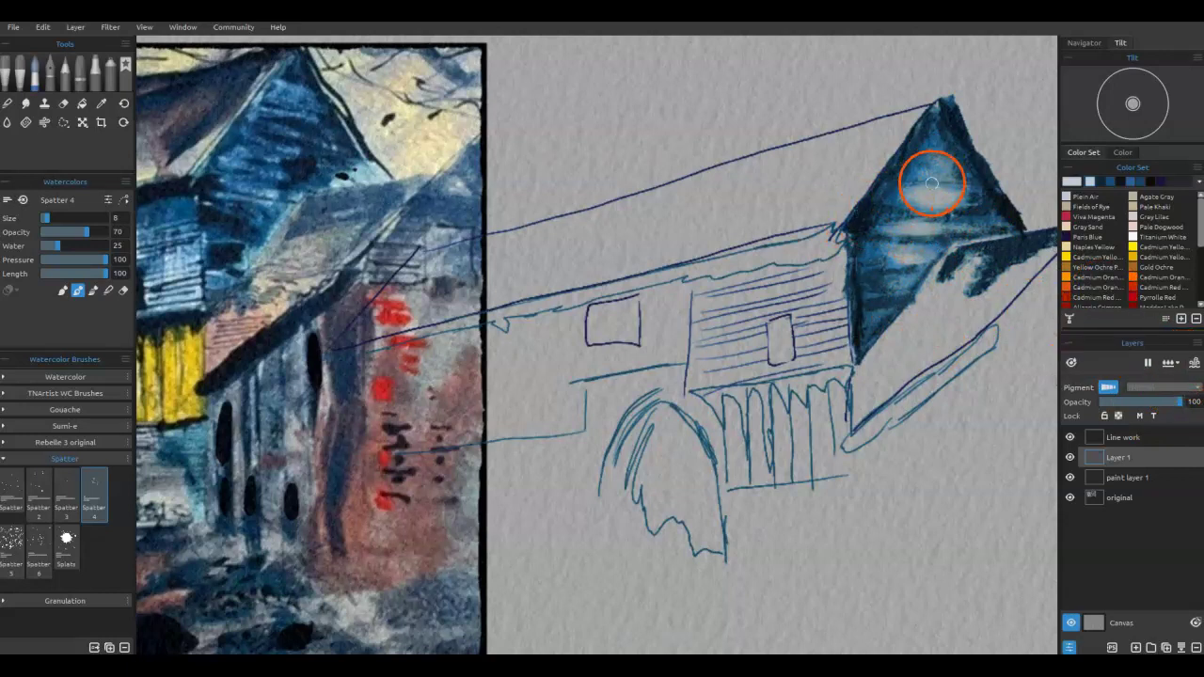
left_click_drag(937, 160, 892, 239)
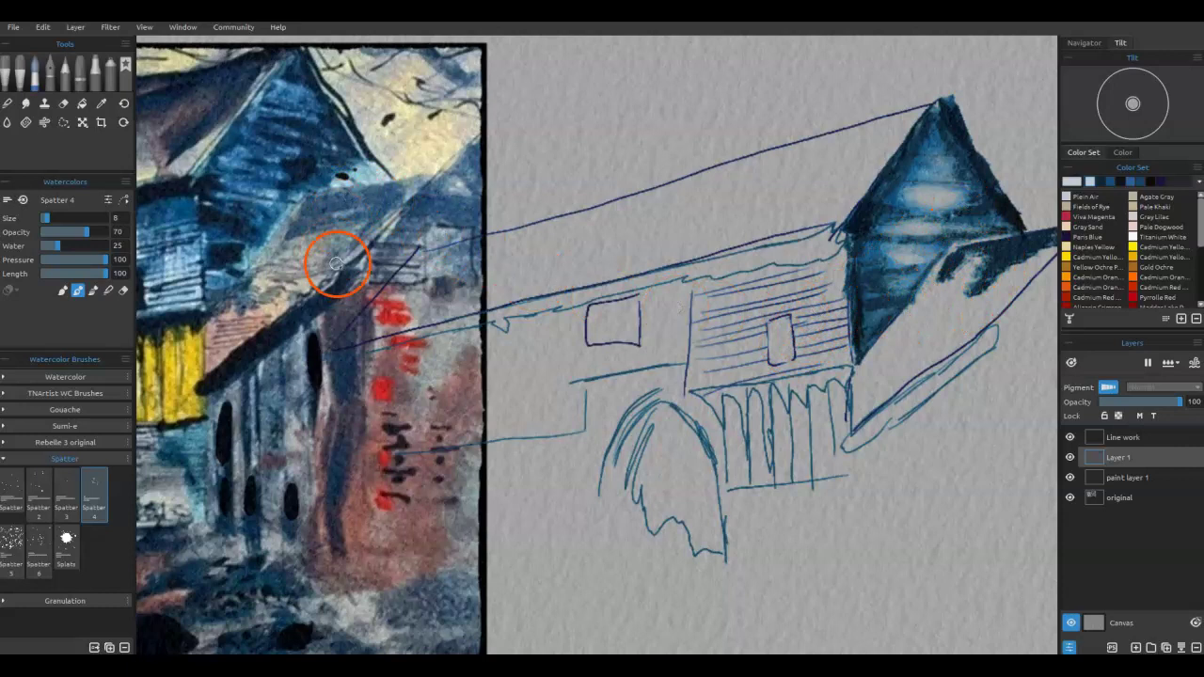
key("alt")
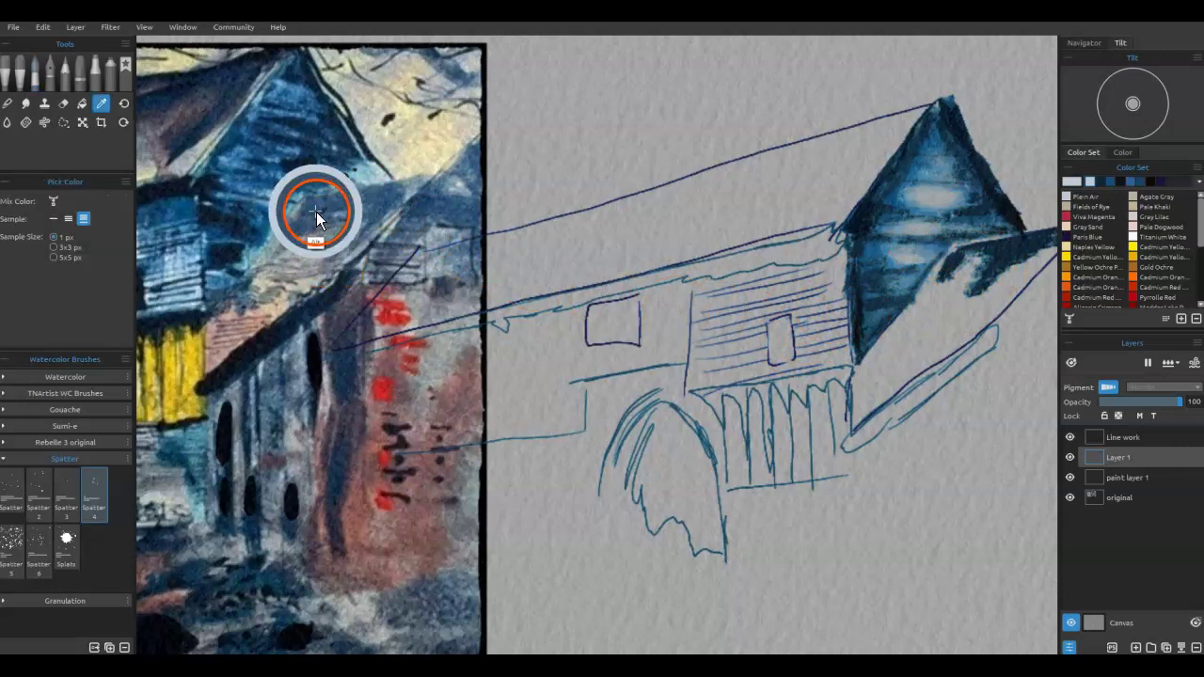
left_click(23, 75)
mouse_move(954, 226)
left_mouse_down()
mouse_move(912, 216)
mouse_move(962, 260)
mouse_move(954, 256)
left_mouse_up()
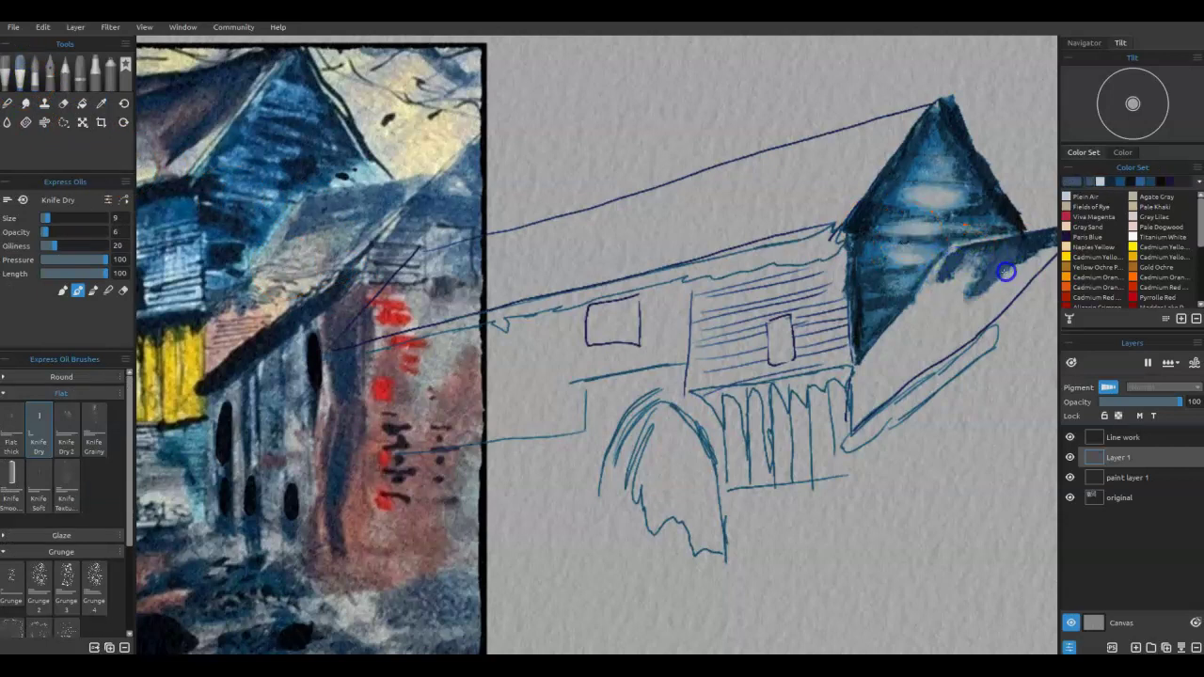
mouse_move(1046, 238)
left_mouse_down()
mouse_move(962, 345)
mouse_move(826, 342)
mouse_move(889, 242)
left_mouse_up()
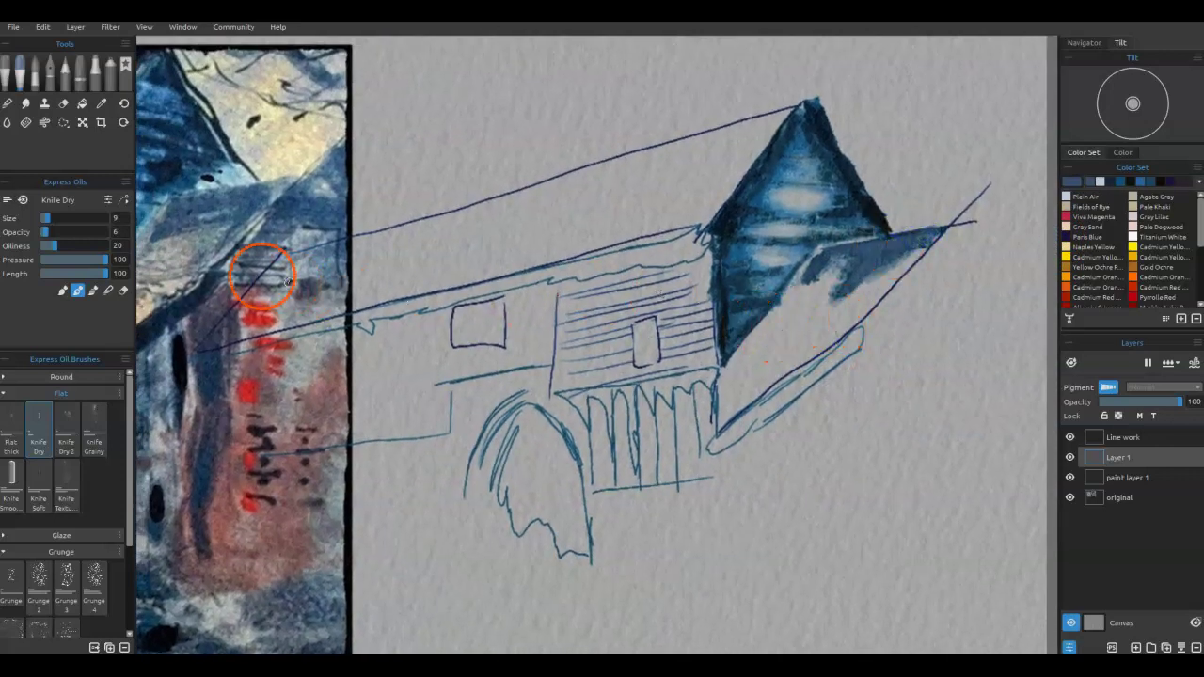
Fill the rest of the roof beside the gable with a lighter grey-blue sampled from the reference and paint a darker blue slope along its outer edge.
key("alt")
left_click_drag(180, 254, 204, 243)
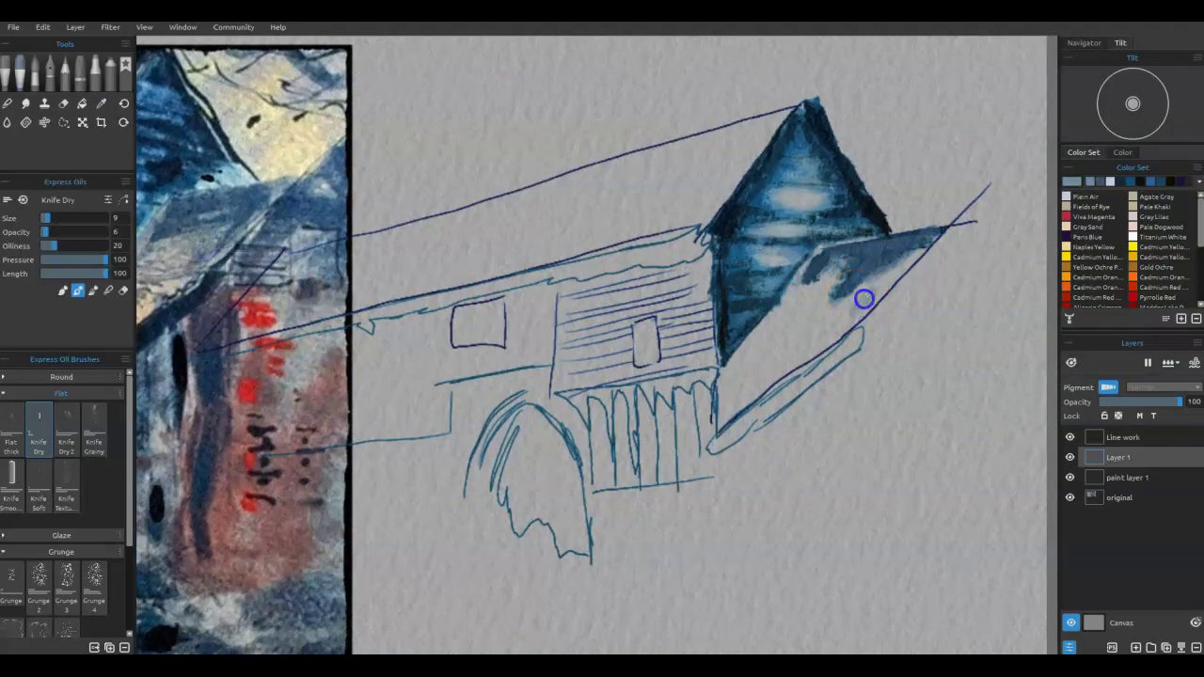
mouse_move(820, 300)
left_mouse_down()
mouse_move(776, 322)
mouse_move(805, 271)
mouse_move(755, 336)
mouse_move(790, 314)
mouse_move(826, 337)
left_mouse_up()
left_click_drag(743, 382, 810, 269)
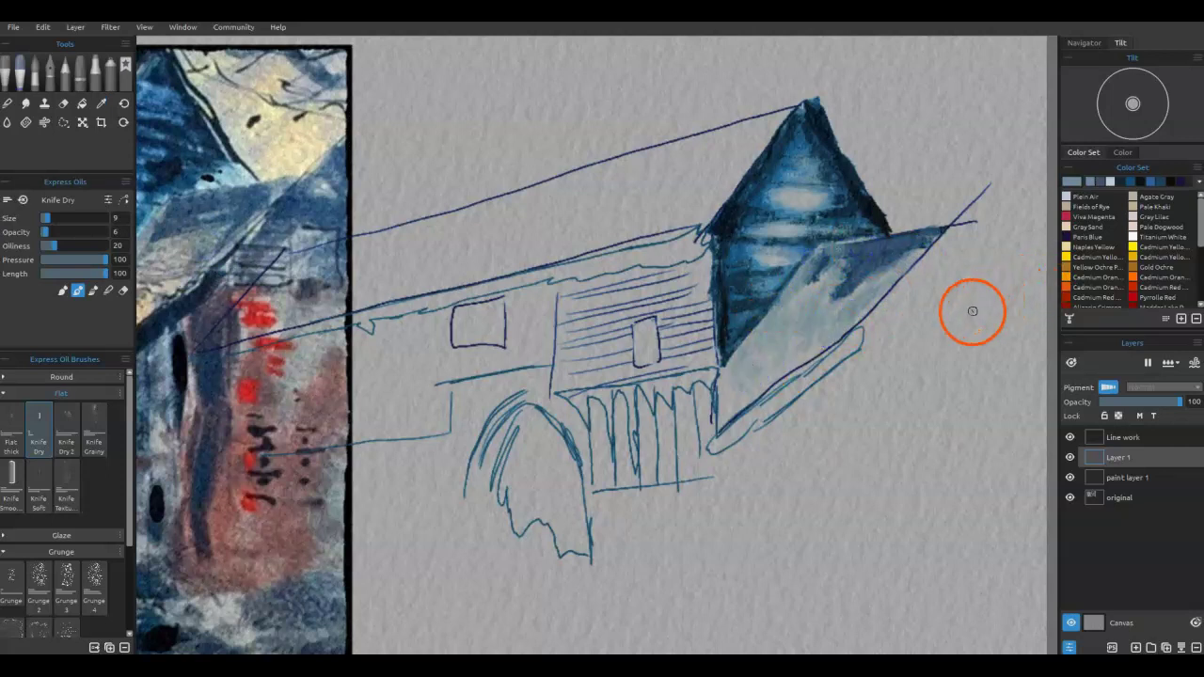
left_click_drag(881, 261, 869, 266)
mouse_move(978, 214)
left_mouse_down()
mouse_move(992, 193)
mouse_move(876, 326)
mouse_move(949, 261)
mouse_move(870, 337)
left_mouse_up()
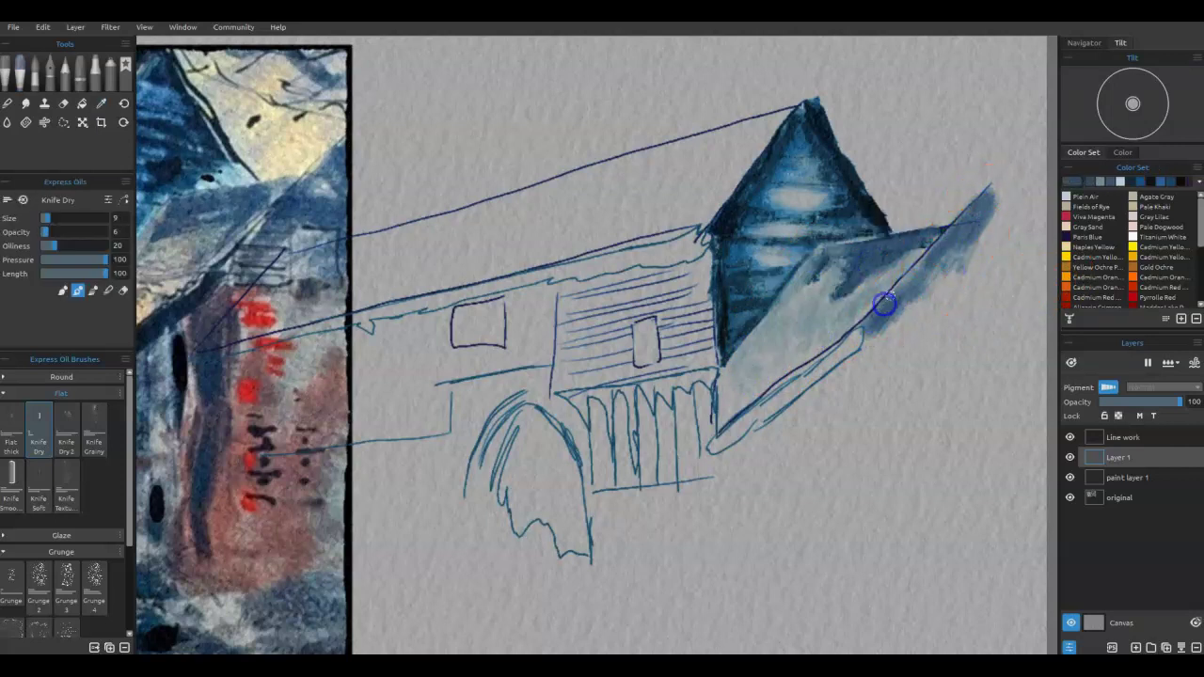
Paint the sloping eave beam beneath the adjoining roof in dark navy sampled from the reference's eave.
left_click(190, 299, "alt")
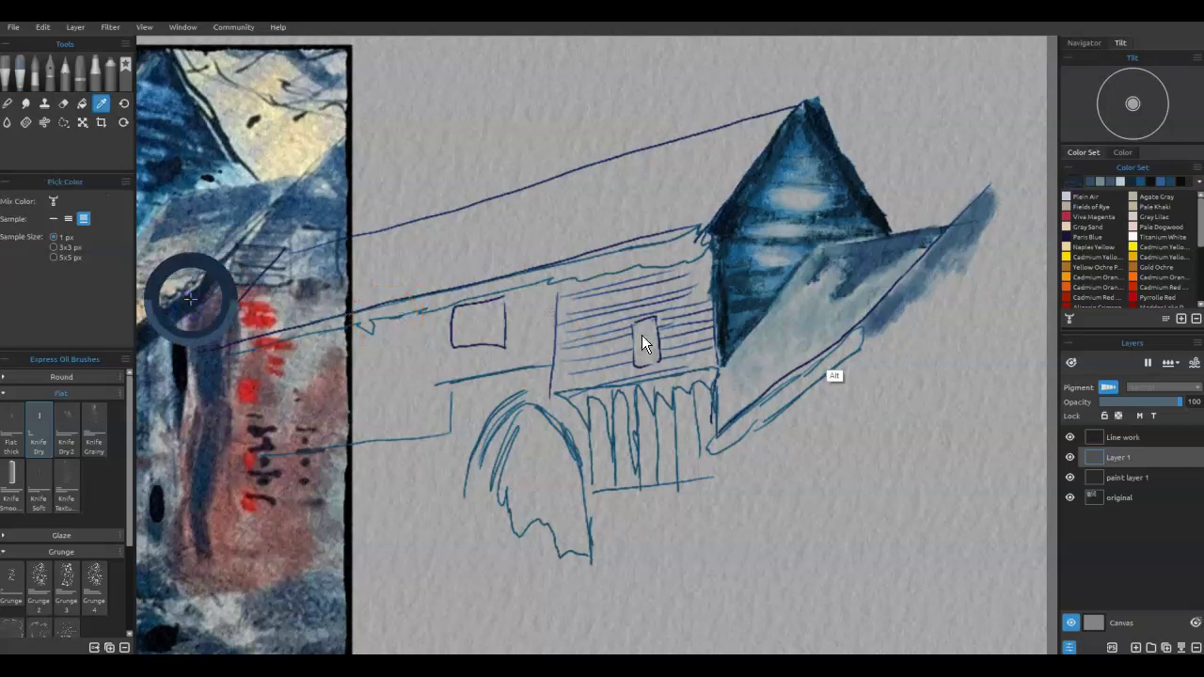
left_click_drag(850, 345, 816, 367)
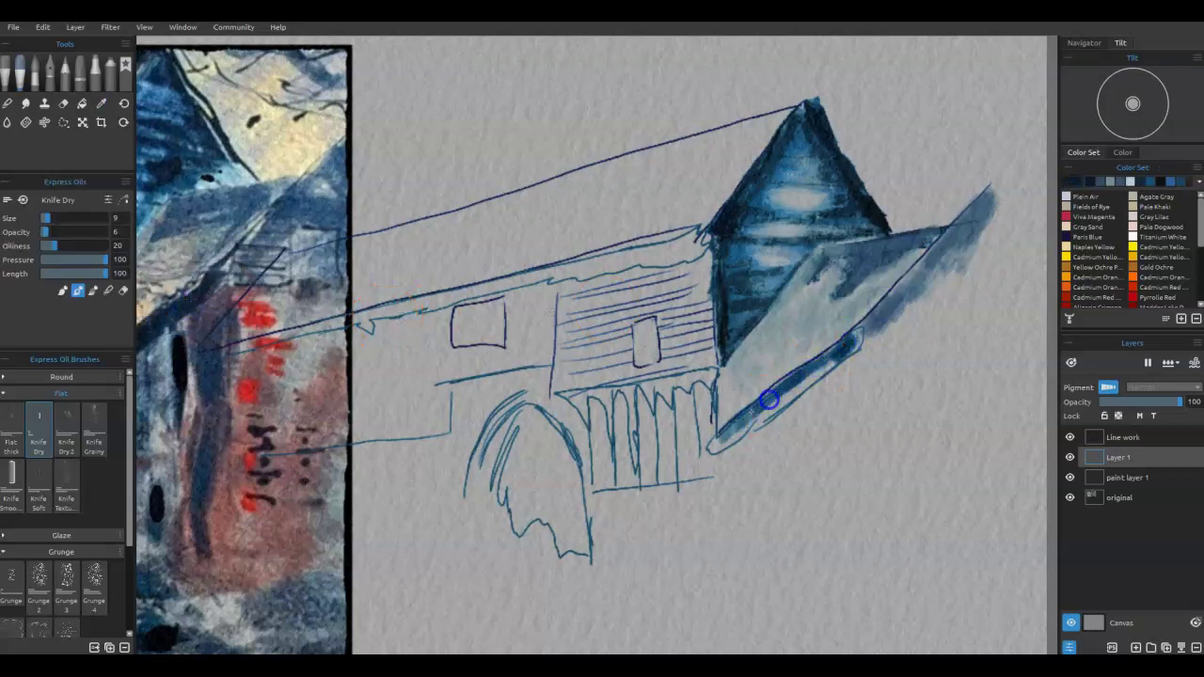
left_click_drag(855, 343, 757, 404)
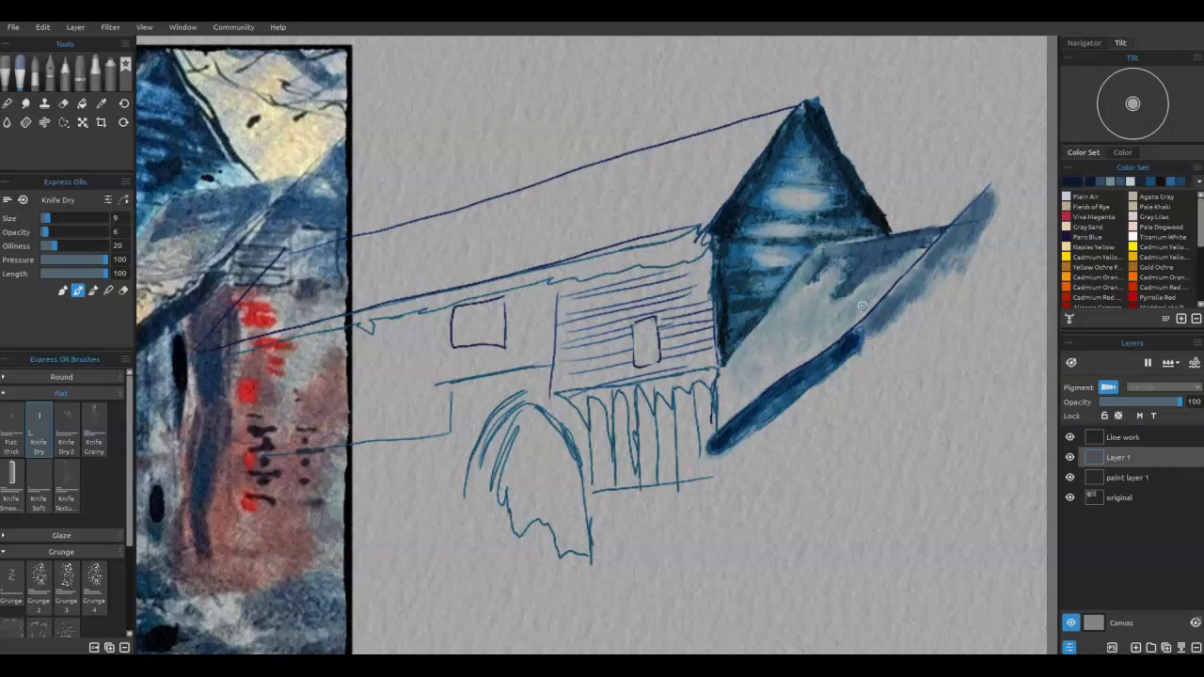
Glaze the adjoining roof with grey sampled from the reference roof, using the Filbert glaze oil brush at size 30 and opacity 70.
left_click(94, 535)
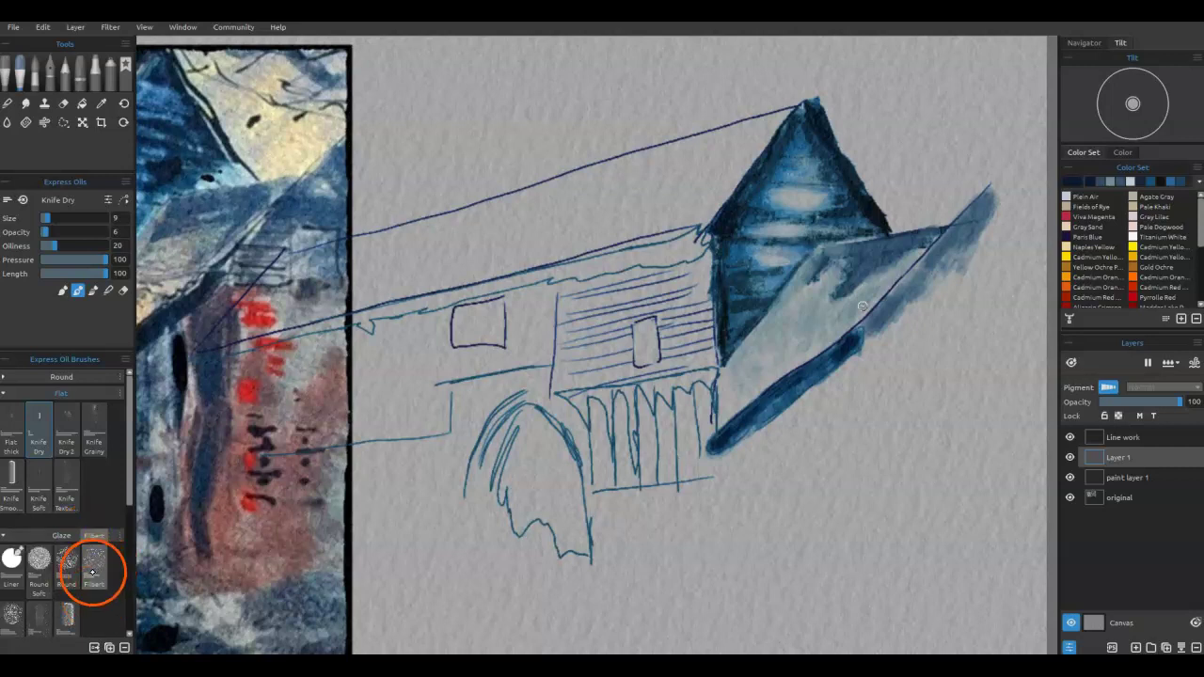
left_click(94, 565)
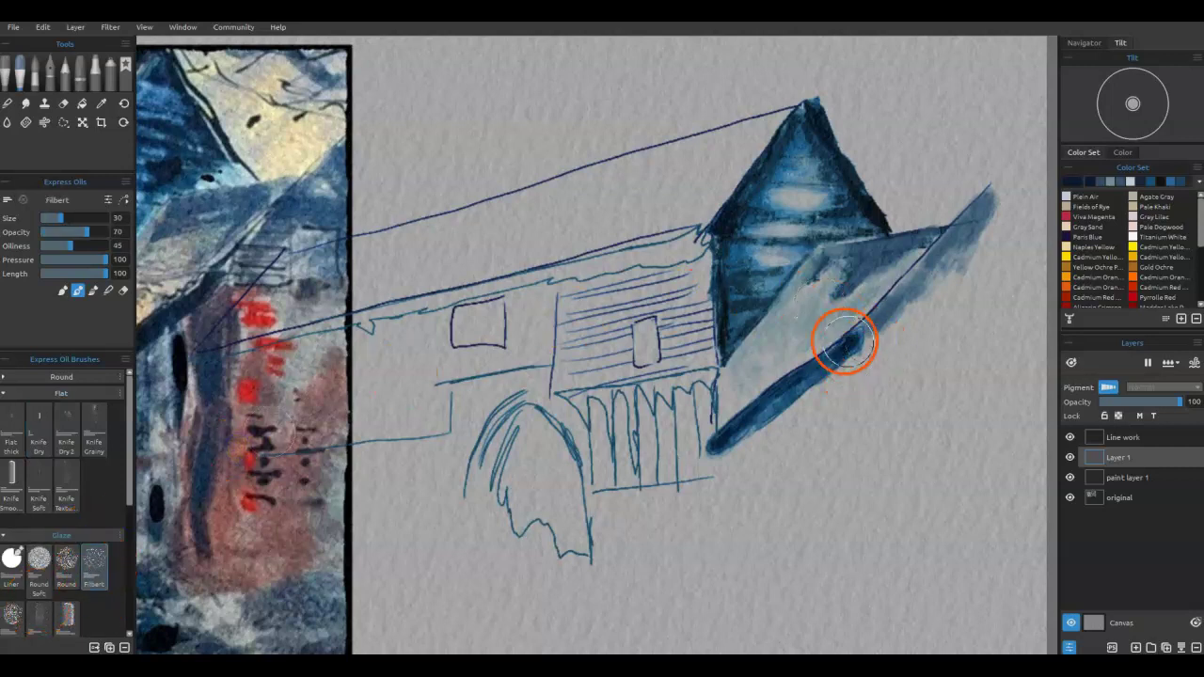
left_click_drag(640, 438, 836, 422)
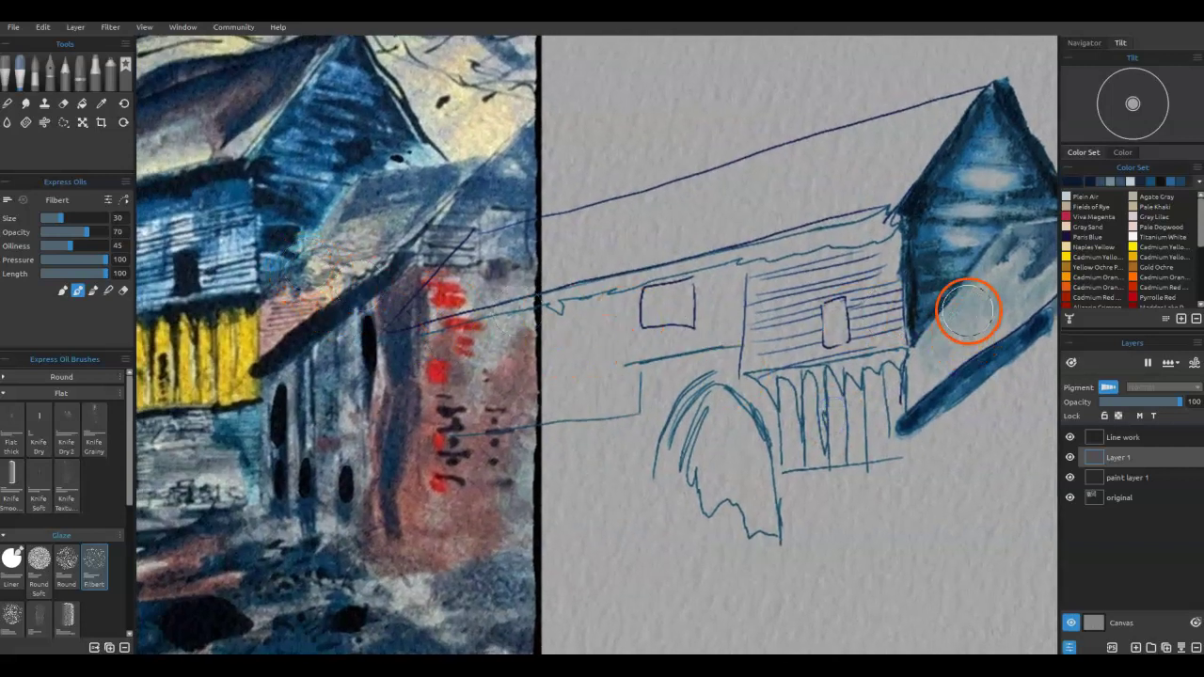
key("i")
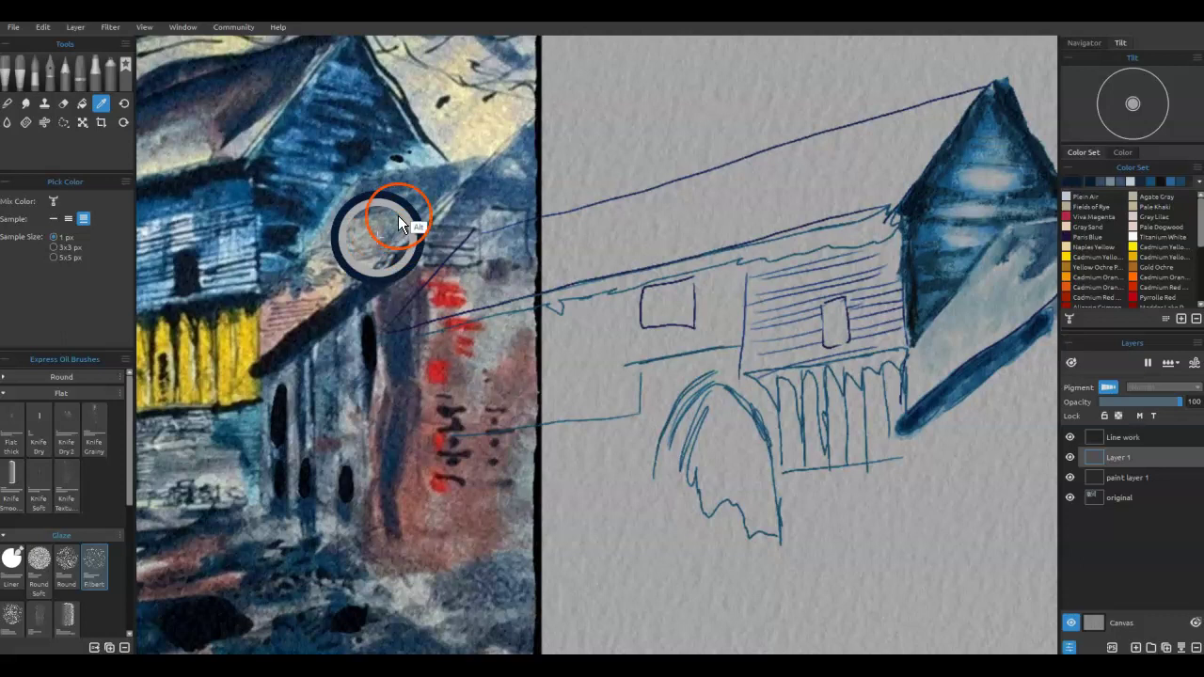
left_click(385, 240, "alt")
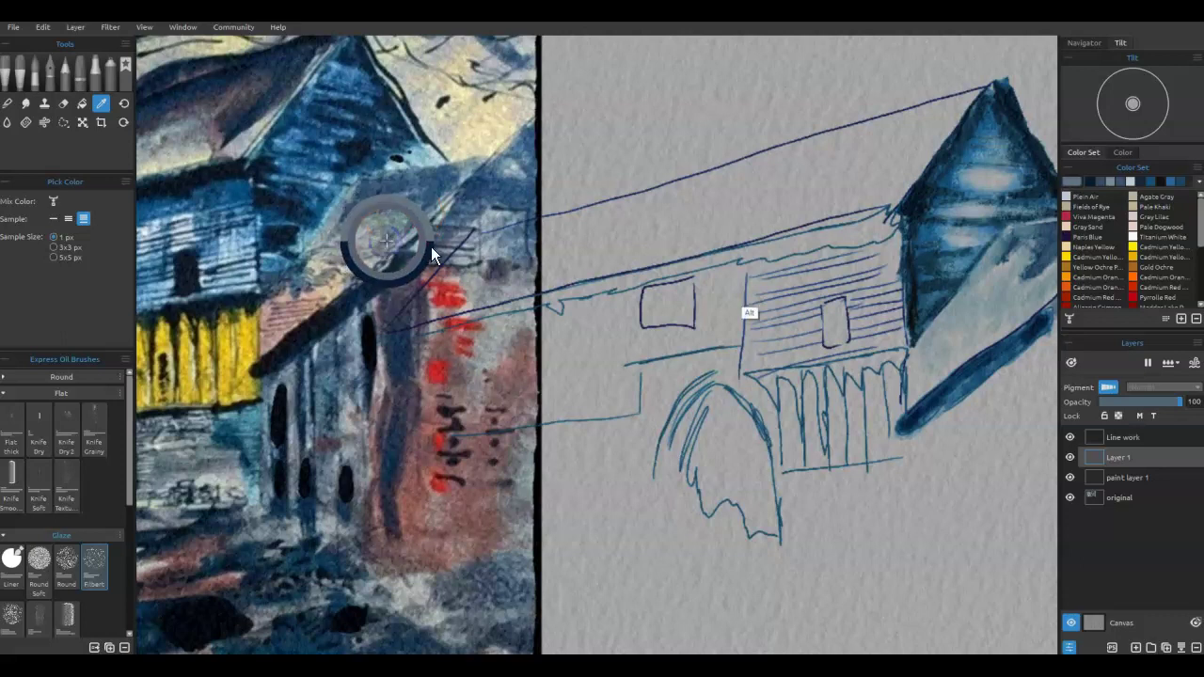
mouse_move(960, 326)
left_mouse_down()
mouse_move(1031, 286)
mouse_move(931, 371)
left_mouse_up()
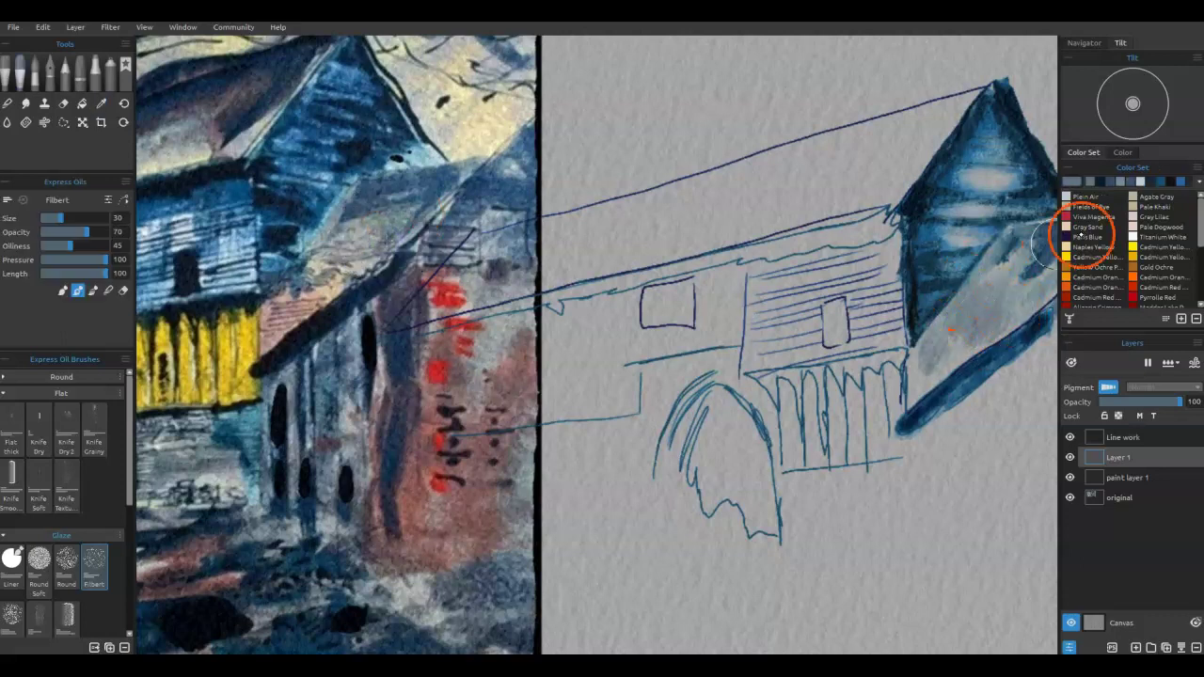
left_click_drag(731, 470, 587, 489)
left_click_drag(894, 301, 941, 261)
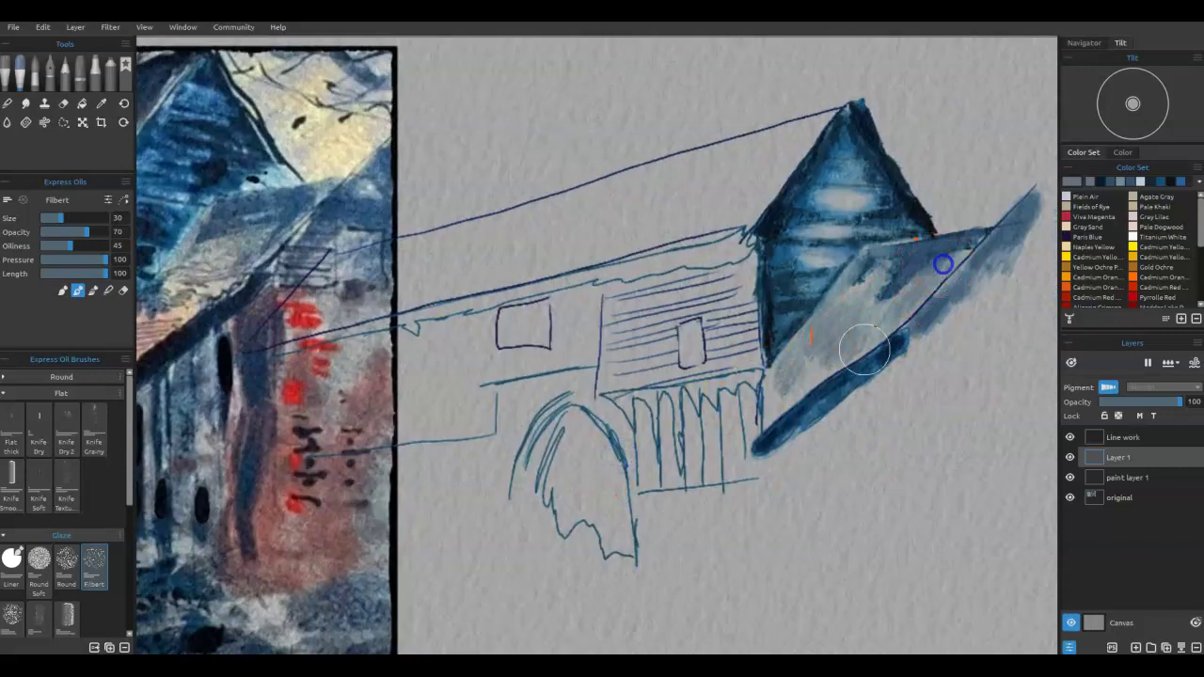
mouse_move(824, 322)
left_mouse_down()
mouse_move(889, 321)
mouse_move(895, 336)
mouse_move(812, 338)
mouse_move(864, 303)
left_mouse_up()
Wash the boarded wall beside the gable with blue strokes using the Filbert brush, setting its size to 16 and opacity to 15.
left_click_drag(575, 426, 932, 398)
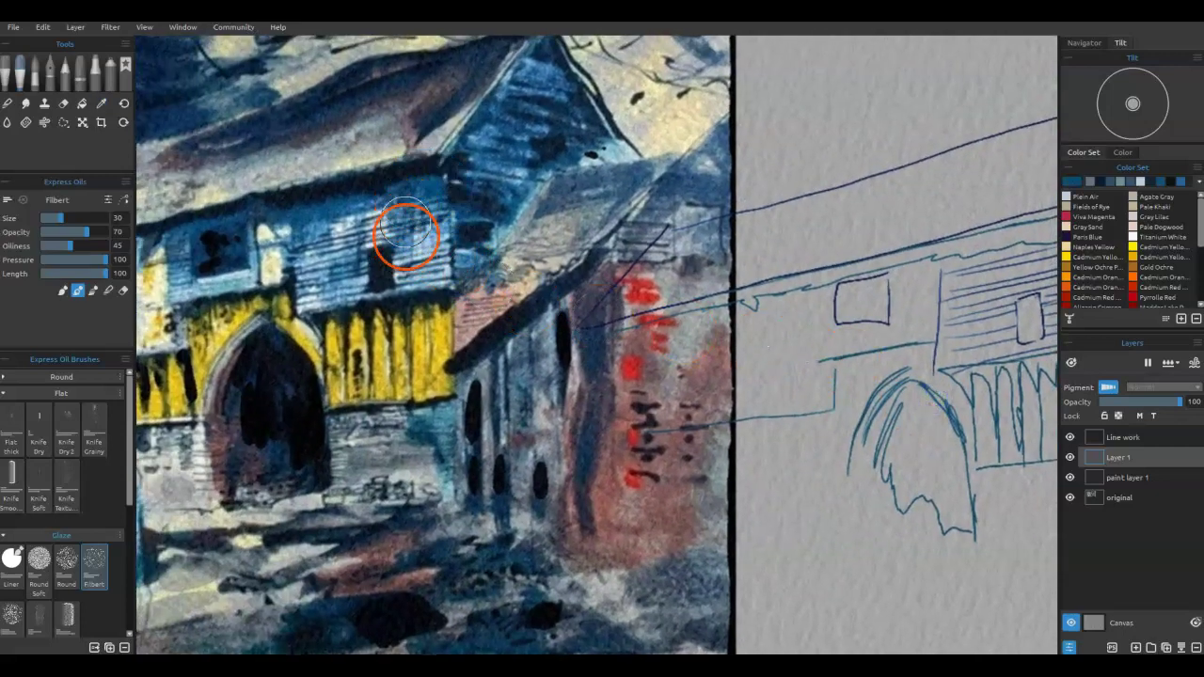
left_click_drag(720, 457, 467, 439)
mouse_move(781, 266)
left_mouse_down()
mouse_move(843, 330)
mouse_move(842, 256)
mouse_move(829, 234)
mouse_move(828, 339)
mouse_move(802, 240)
mouse_move(783, 228)
mouse_move(780, 289)
mouse_move(774, 239)
mouse_move(723, 240)
left_mouse_up()
left_click_drag(86, 231, 44, 232)
mouse_move(828, 264)
left_mouse_down()
mouse_move(850, 220)
mouse_move(857, 229)
left_mouse_up()
left_click_drag(44, 231, 50, 231)
mouse_move(680, 310)
left_mouse_down()
mouse_move(736, 326)
mouse_move(732, 286)
mouse_move(774, 238)
mouse_move(805, 237)
mouse_move(886, 185)
mouse_move(708, 223)
left_mouse_up()
key("alt")
left_click(877, 181, "alt")
key("[")
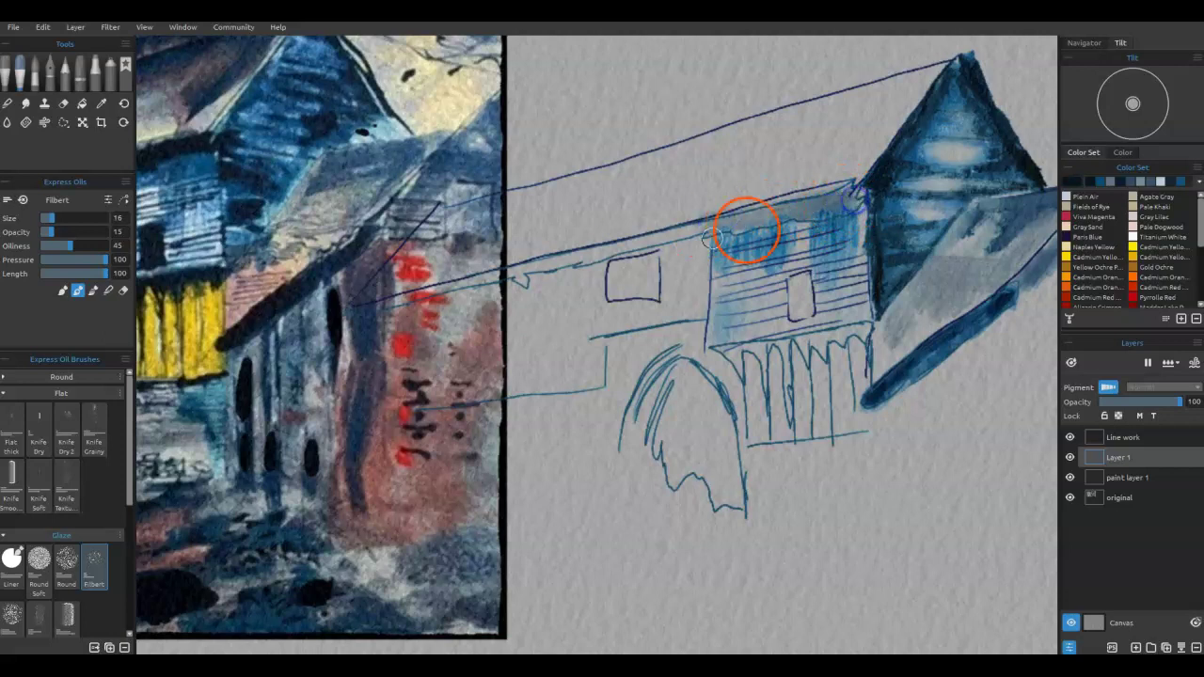
Paint the long eave line and fill both wall windows in dark navy with the Filbert brush at opacity 100.
left_click(744, 250, "alt")
mouse_move(715, 223)
left_mouse_down()
mouse_move(847, 201)
mouse_move(518, 266)
left_mouse_up()
left_click(855, 194, "alt")
left_click(838, 277, "alt")
left_click(799, 277, "alt")
left_click_drag(795, 278, 795, 304)
left_click(922, 358, "alt")
left_click_drag(648, 260, 650, 294)
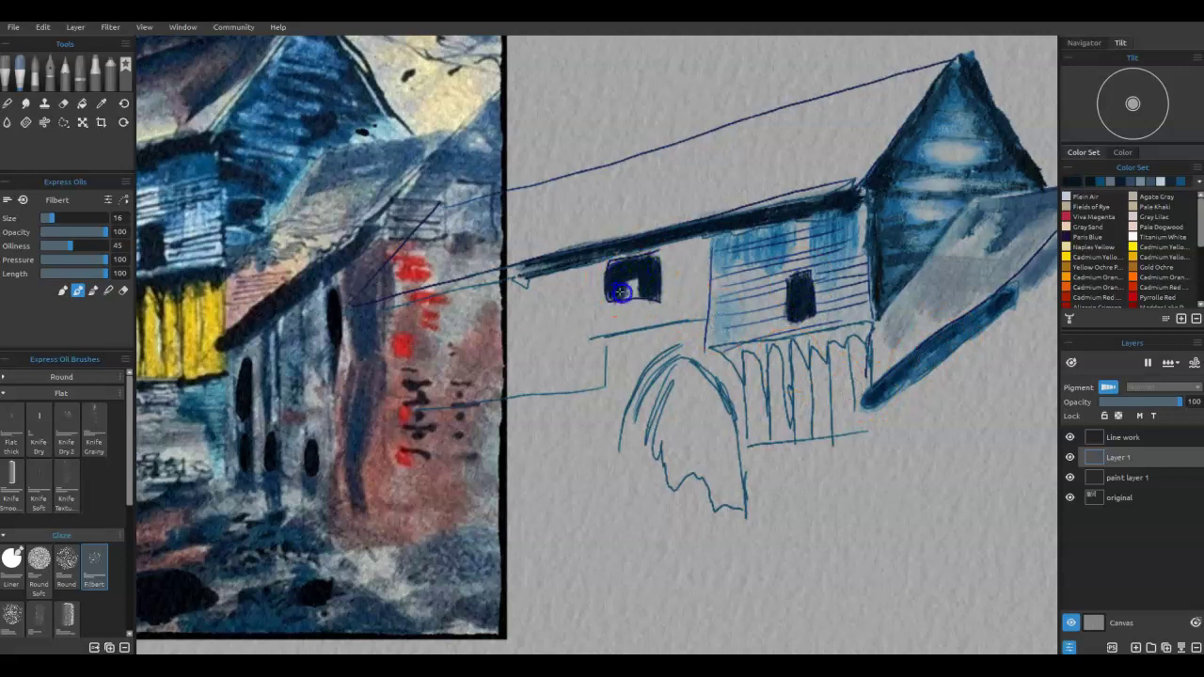
Paint the vertical planks below the boarded wall and the adjoining arch edge in yellow sampled from the reference.
left_click_drag(431, 484, 773, 547)
mouse_move(586, 409)
left_mouse_down()
mouse_move(825, 311)
mouse_move(860, 309)
left_mouse_up()
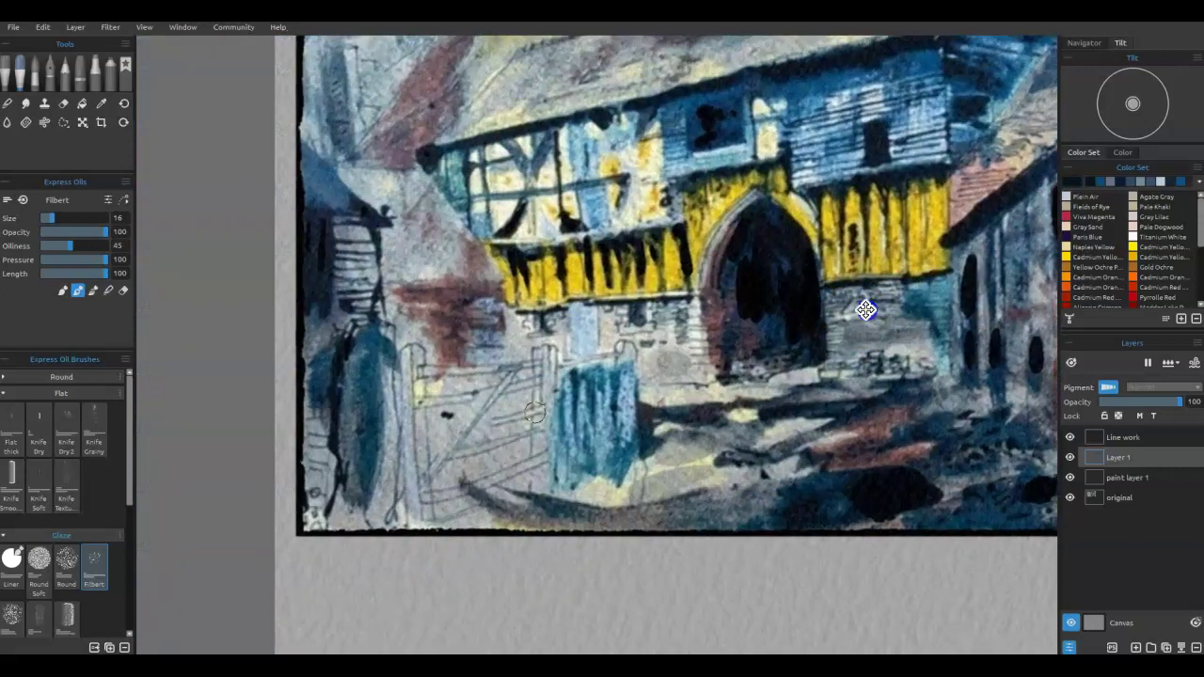
scroll(704, 363, "right", 6)
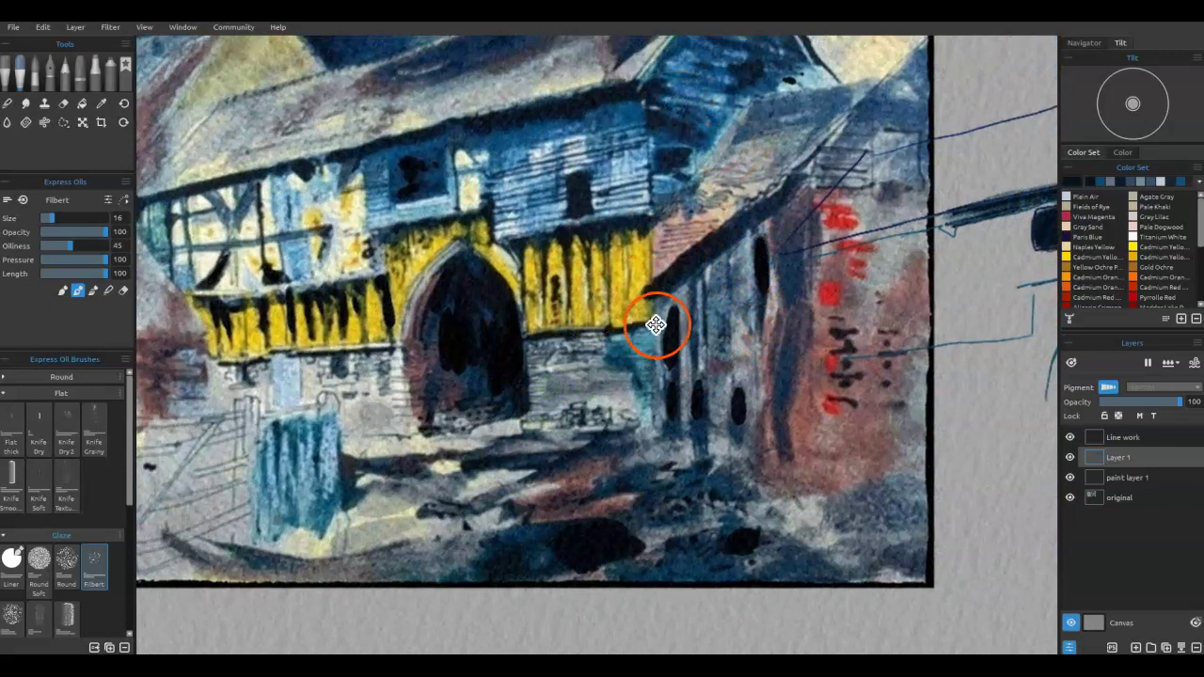
mouse_move(652, 317)
left_mouse_down()
mouse_move(492, 343)
mouse_move(376, 417)
mouse_move(389, 403)
left_mouse_up()
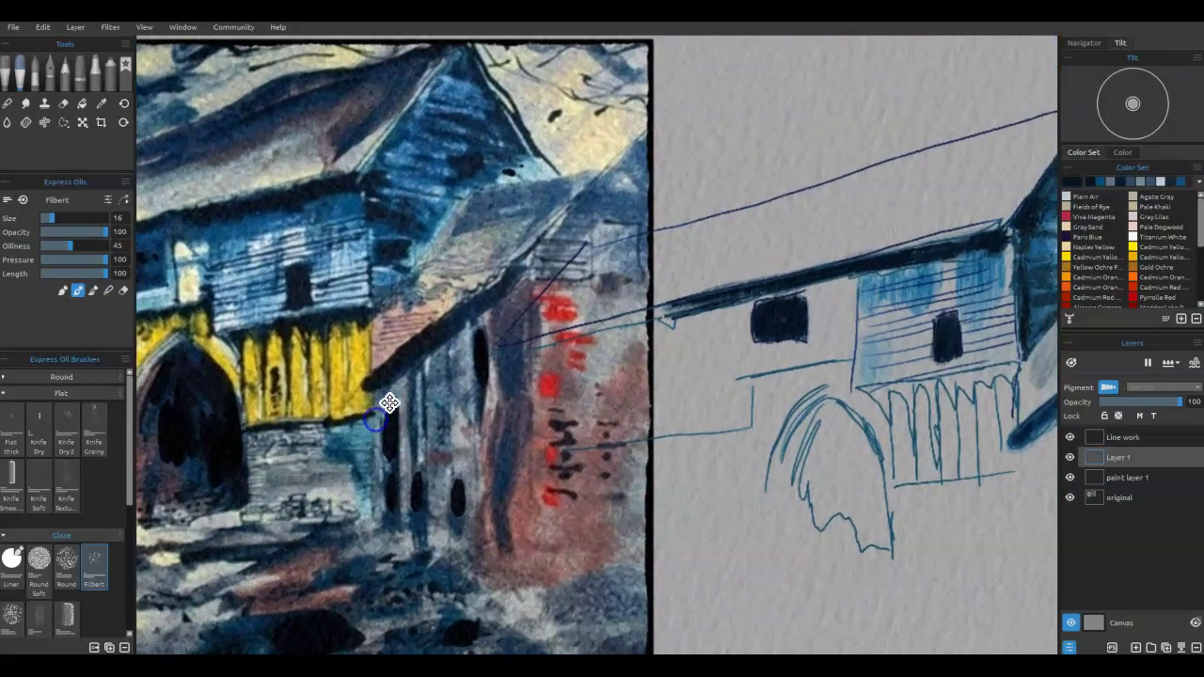
left_click(339, 380, "alt")
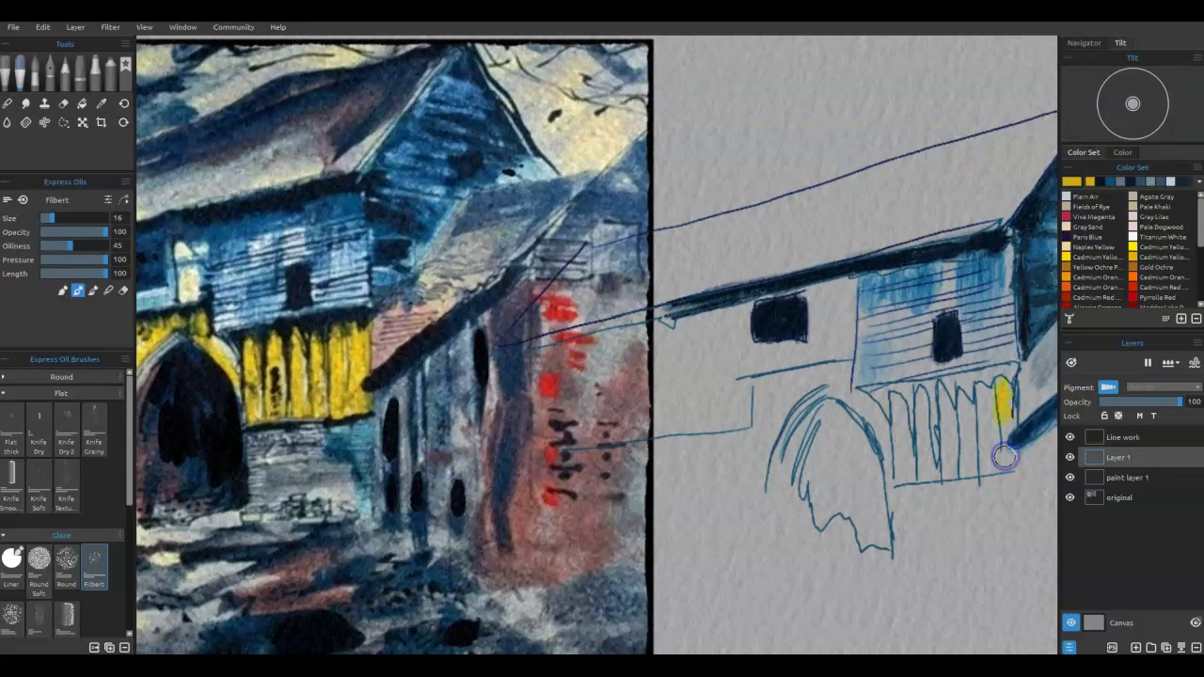
mouse_move(986, 398)
left_mouse_down()
mouse_move(987, 462)
mouse_move(970, 471)
left_mouse_up()
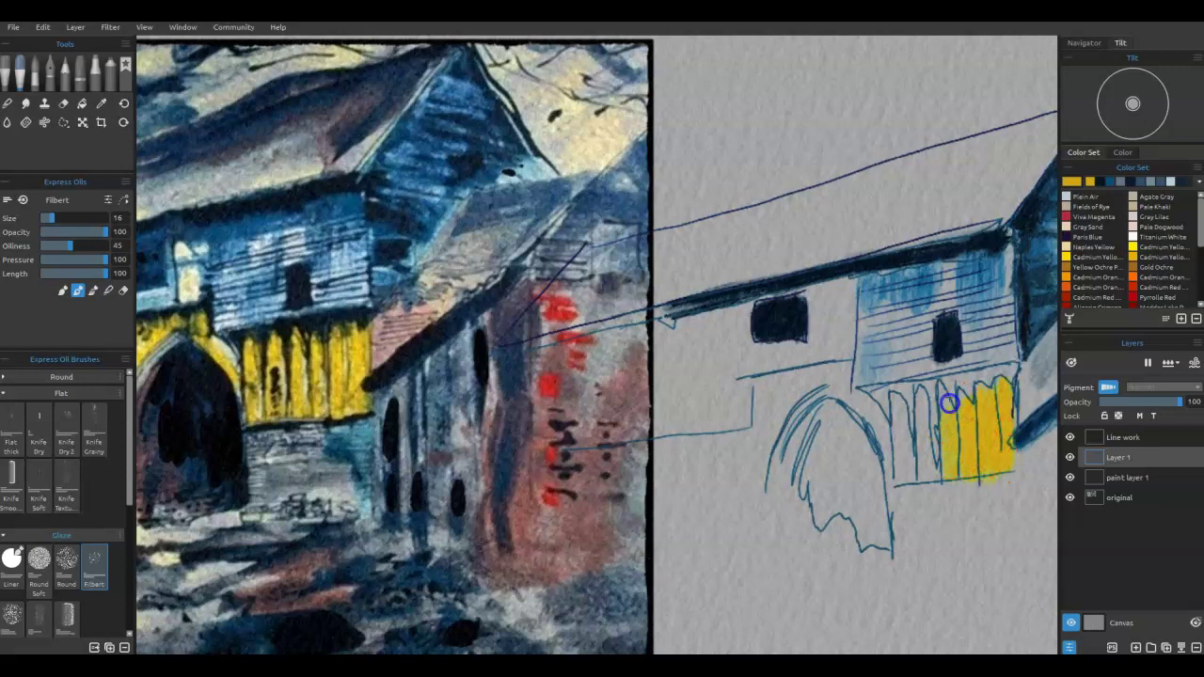
mouse_move(947, 391)
left_mouse_down()
mouse_move(922, 392)
mouse_move(905, 459)
left_mouse_up()
mouse_move(901, 415)
left_mouse_down()
mouse_move(873, 414)
mouse_move(885, 453)
mouse_move(848, 400)
mouse_move(874, 431)
mouse_move(884, 423)
mouse_move(811, 426)
mouse_move(850, 406)
left_mouse_up()
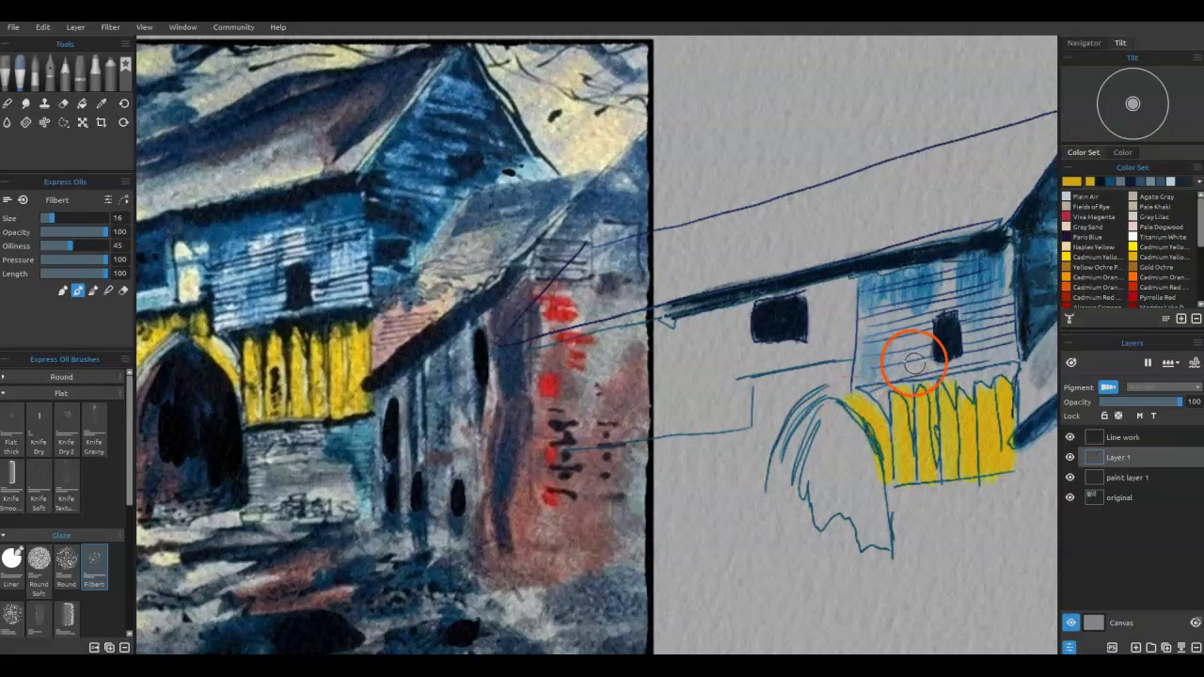
Shade the overhang, the gaps between the yellow planks and the beam above the arch in dark navy, reducing the Filbert brush size to 6.
left_click(946, 353, "alt")
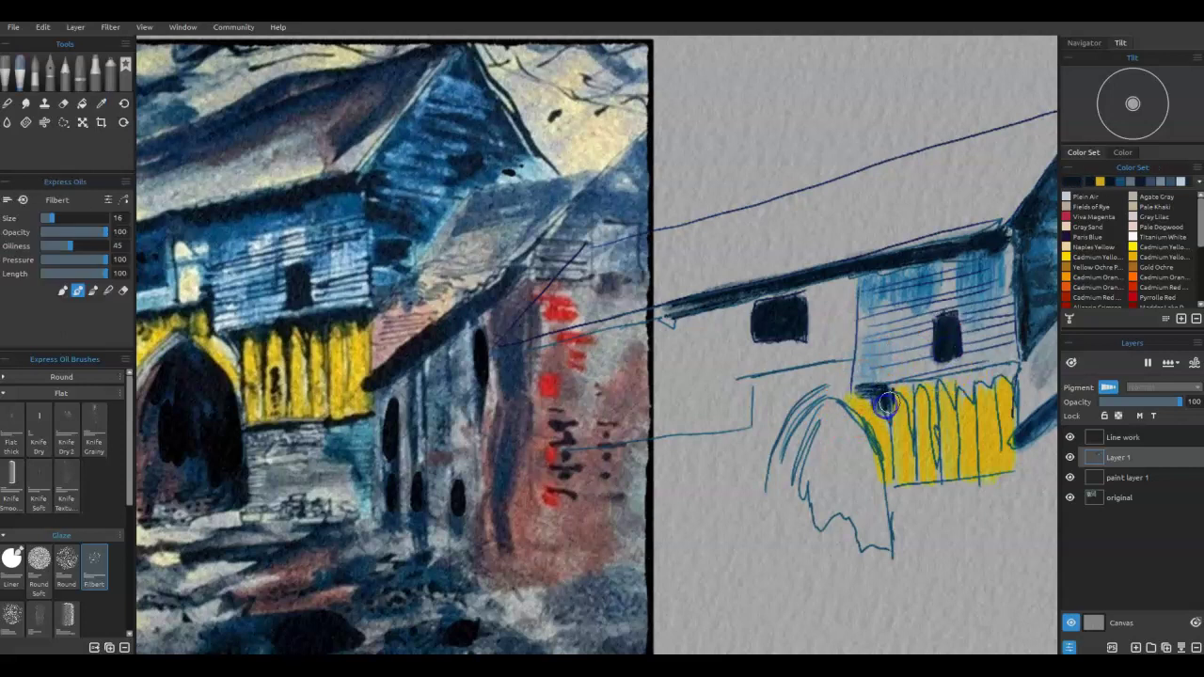
mouse_move(886, 388)
left_mouse_down()
mouse_move(913, 409)
mouse_move(910, 387)
mouse_move(909, 429)
mouse_move(914, 389)
mouse_move(932, 385)
mouse_move(934, 410)
mouse_move(951, 383)
left_mouse_up()
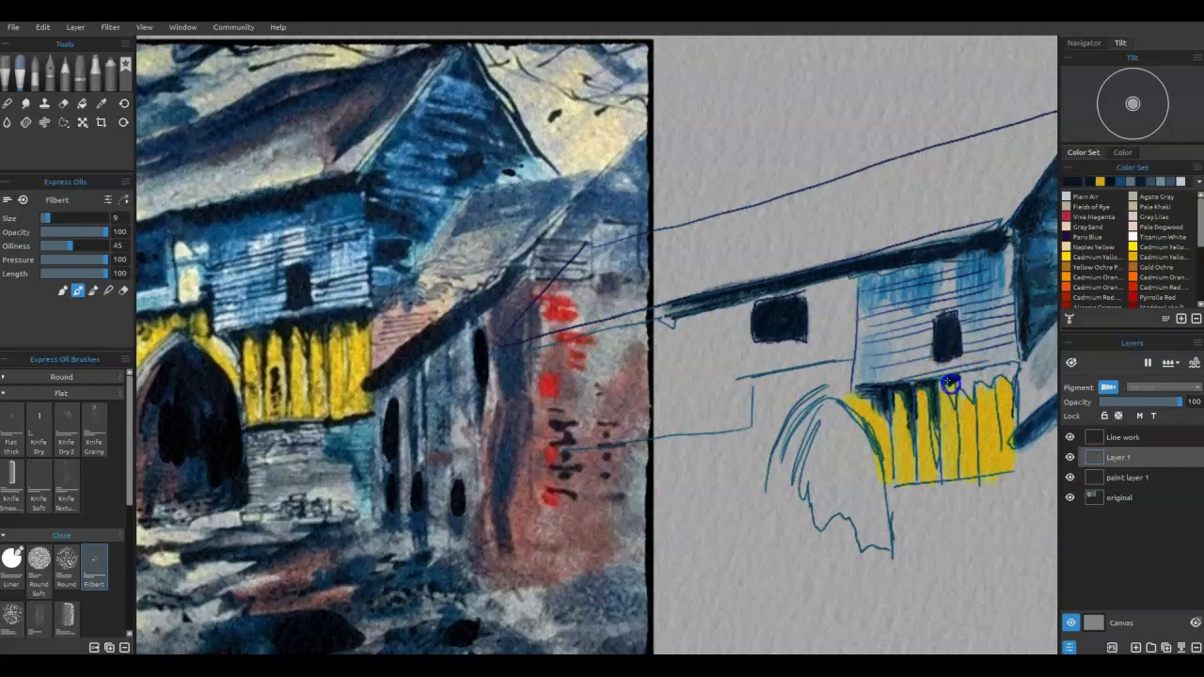
left_click_drag(973, 426, 971, 392)
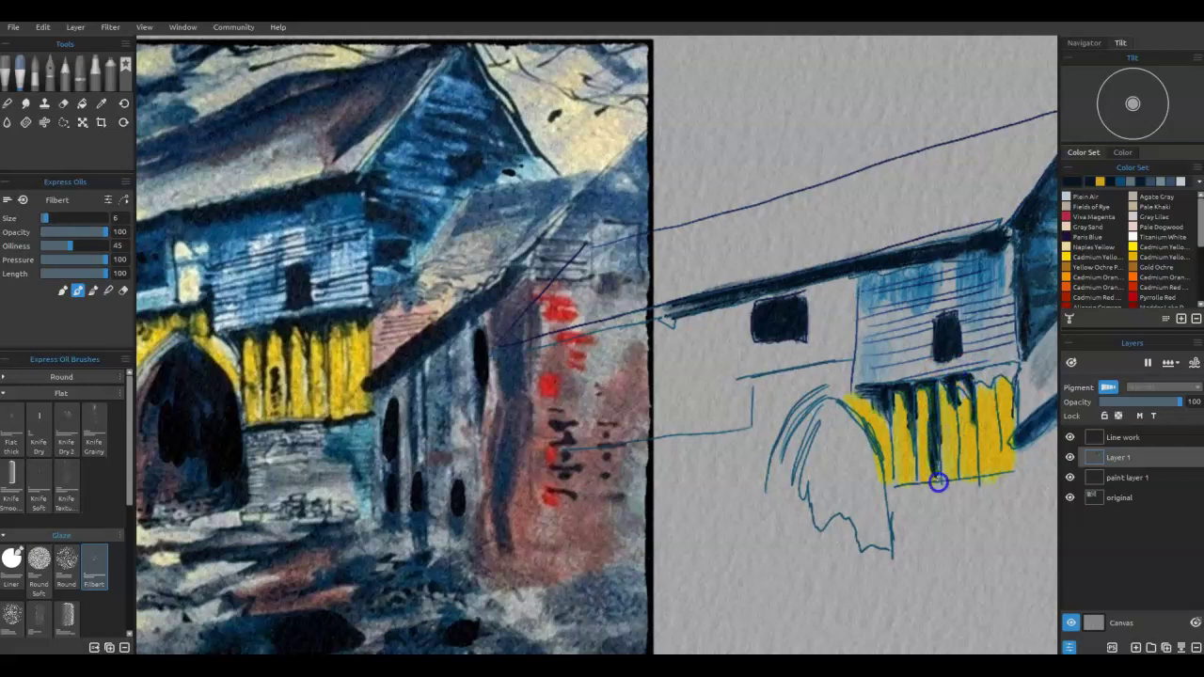
left_click_drag(969, 358, 967, 383)
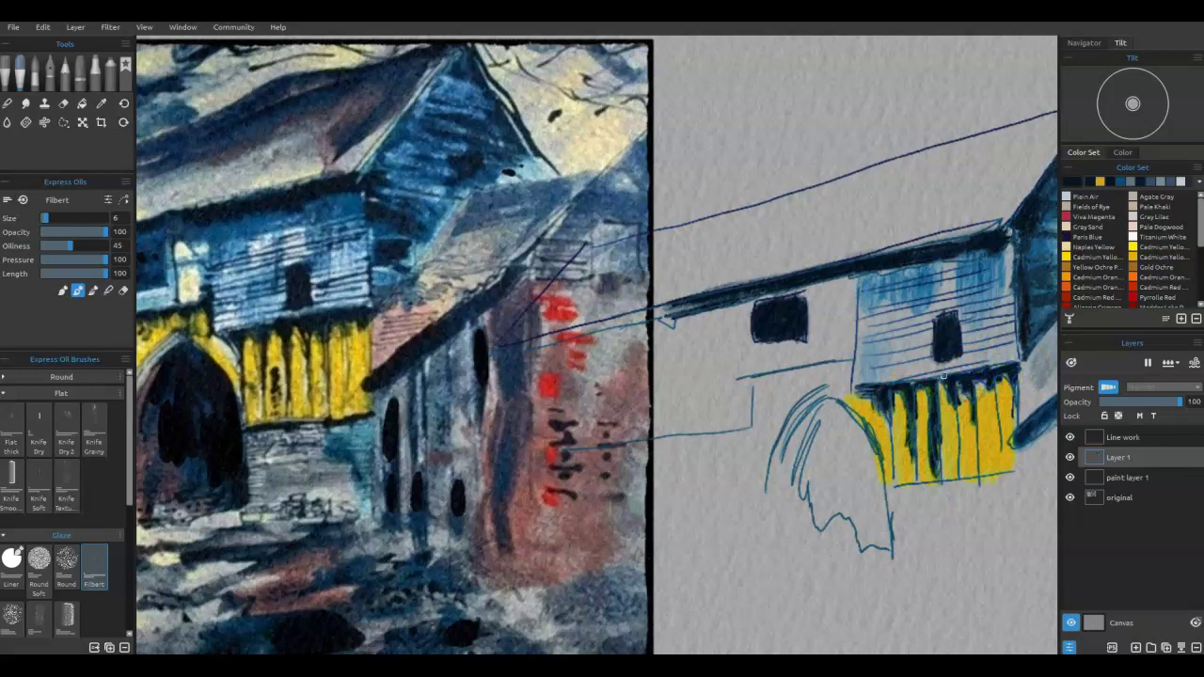
mouse_move(873, 338)
left_mouse_down()
mouse_move(852, 363)
mouse_move(824, 364)
mouse_move(851, 357)
mouse_move(835, 391)
mouse_move(854, 344)
left_mouse_up()
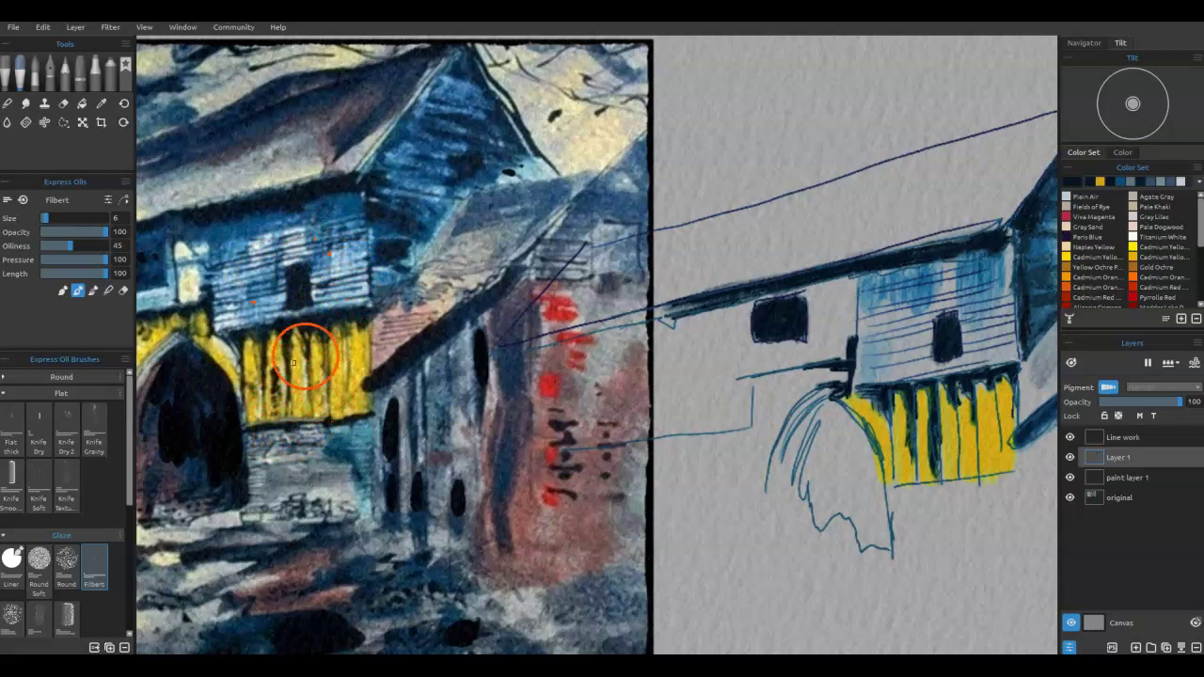
left_click_drag(933, 390, 933, 437)
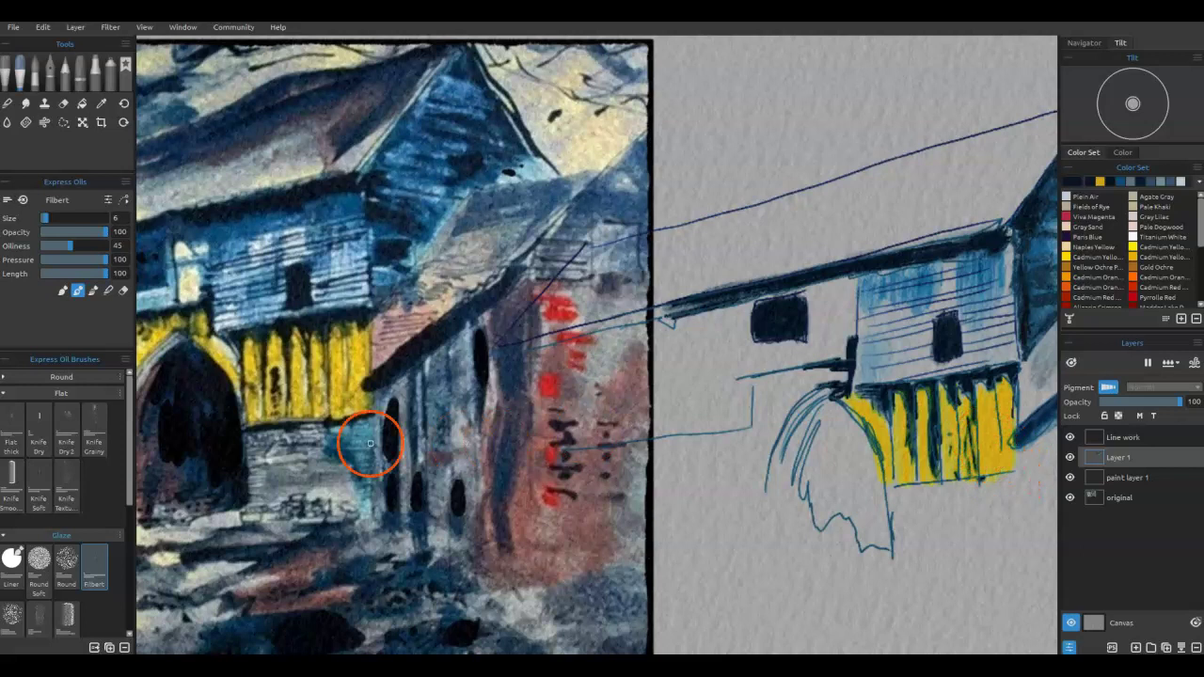
Paint two near-black elongated ovals below the sloping eave with the Dip Pen at size 50.
key("alt")
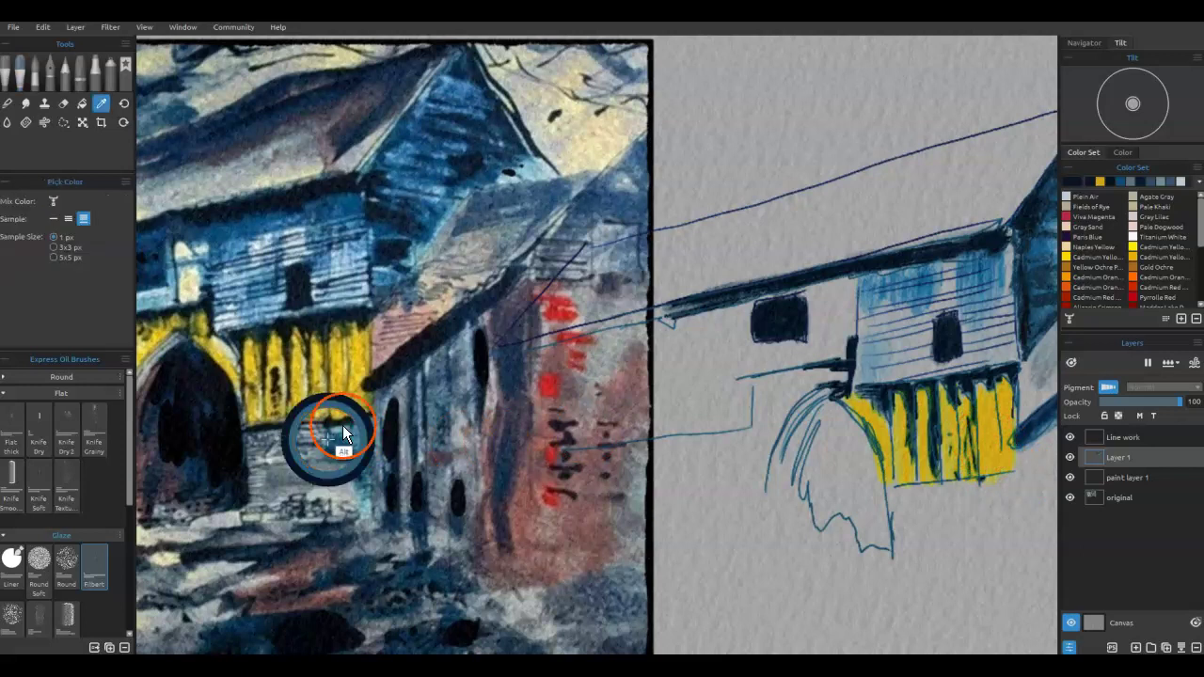
left_click(342, 423)
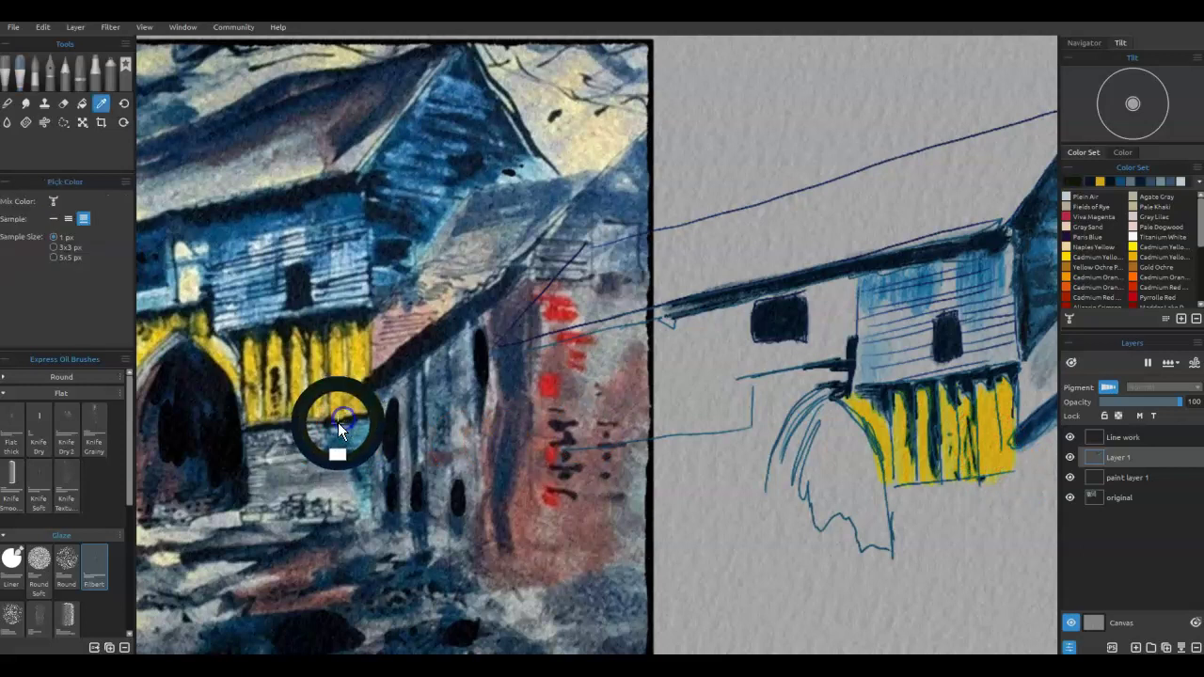
left_click(49, 68)
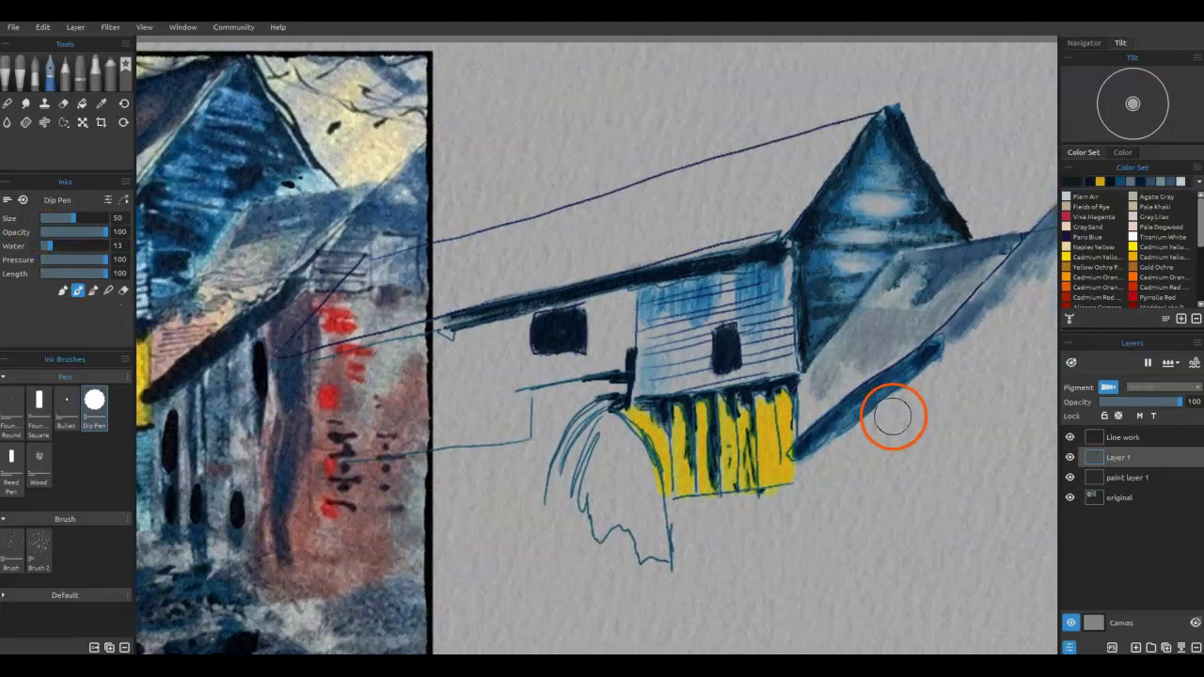
left_click_drag(898, 405, 901, 465)
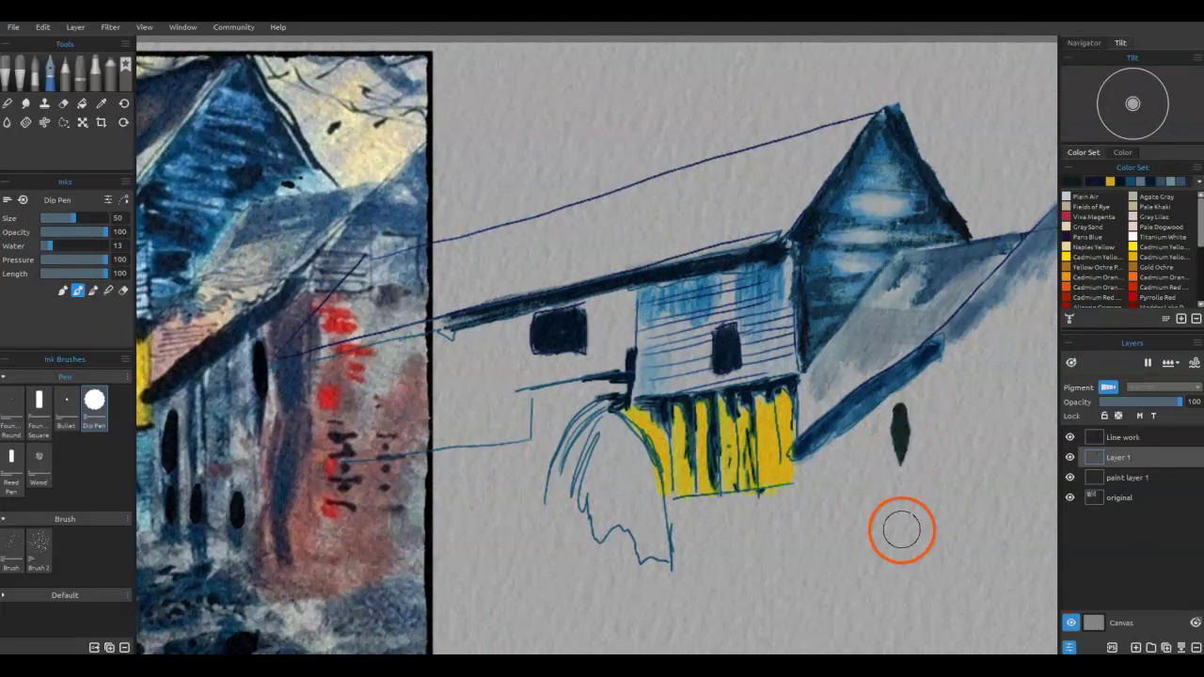
left_click(1199, 287)
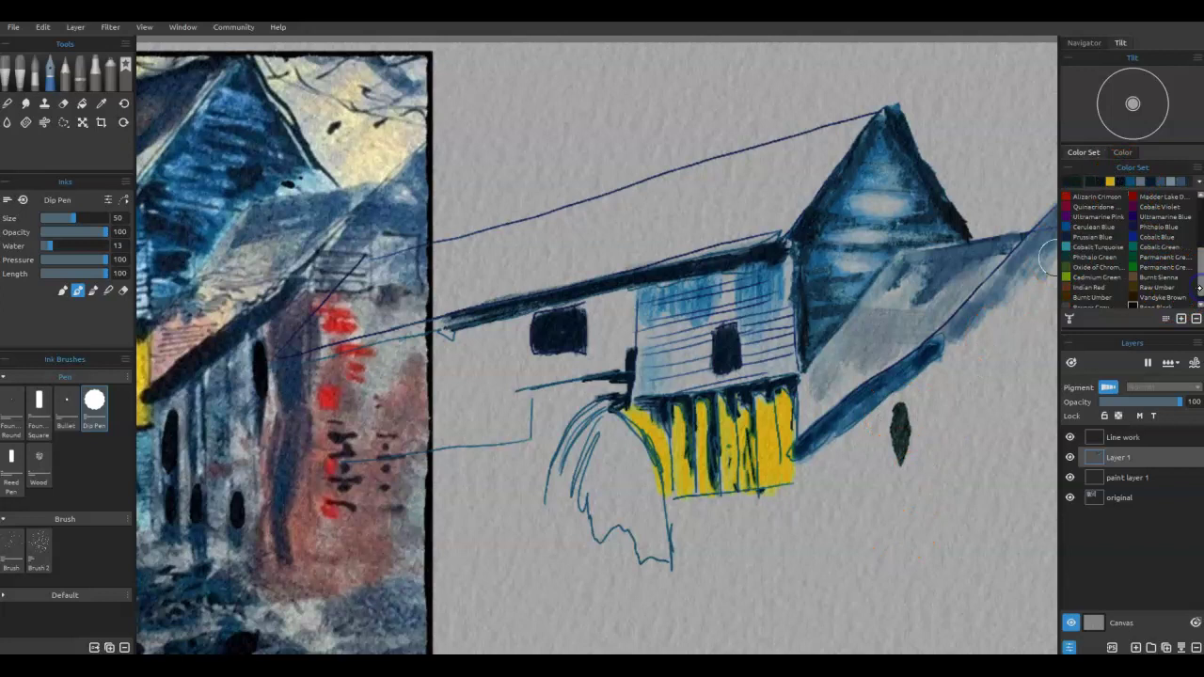
mouse_move(896, 402)
left_mouse_down()
mouse_move(901, 500)
mouse_move(833, 508)
left_mouse_up()
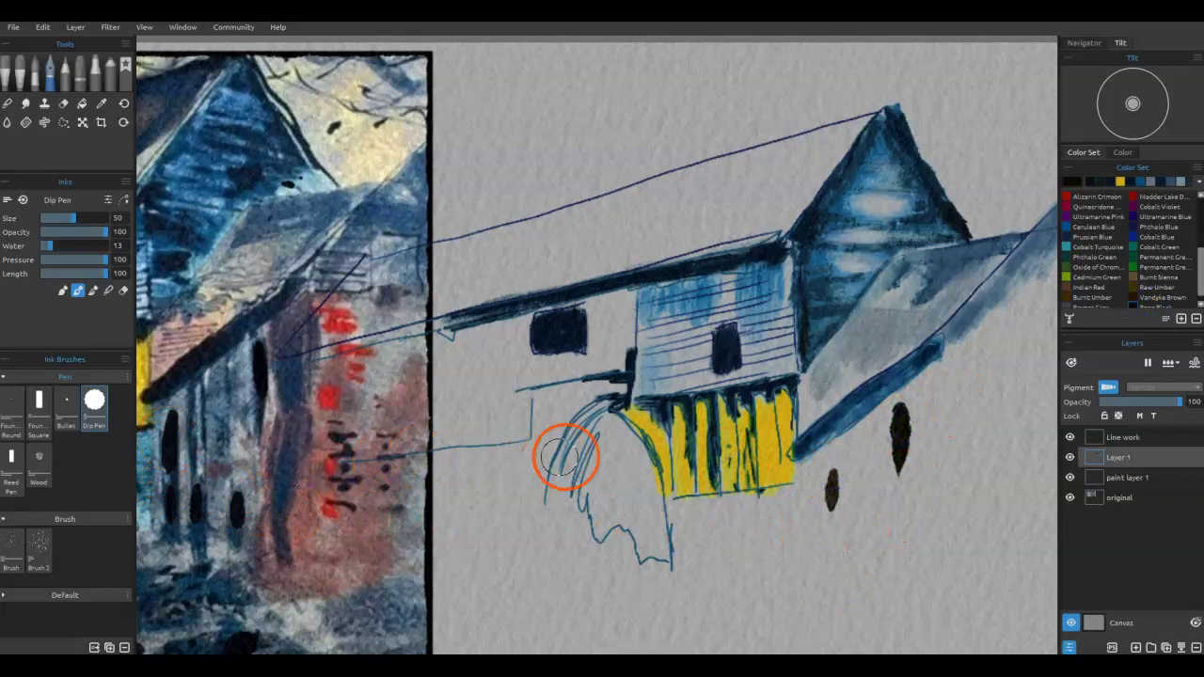
left_click_drag(941, 221, 989, 229)
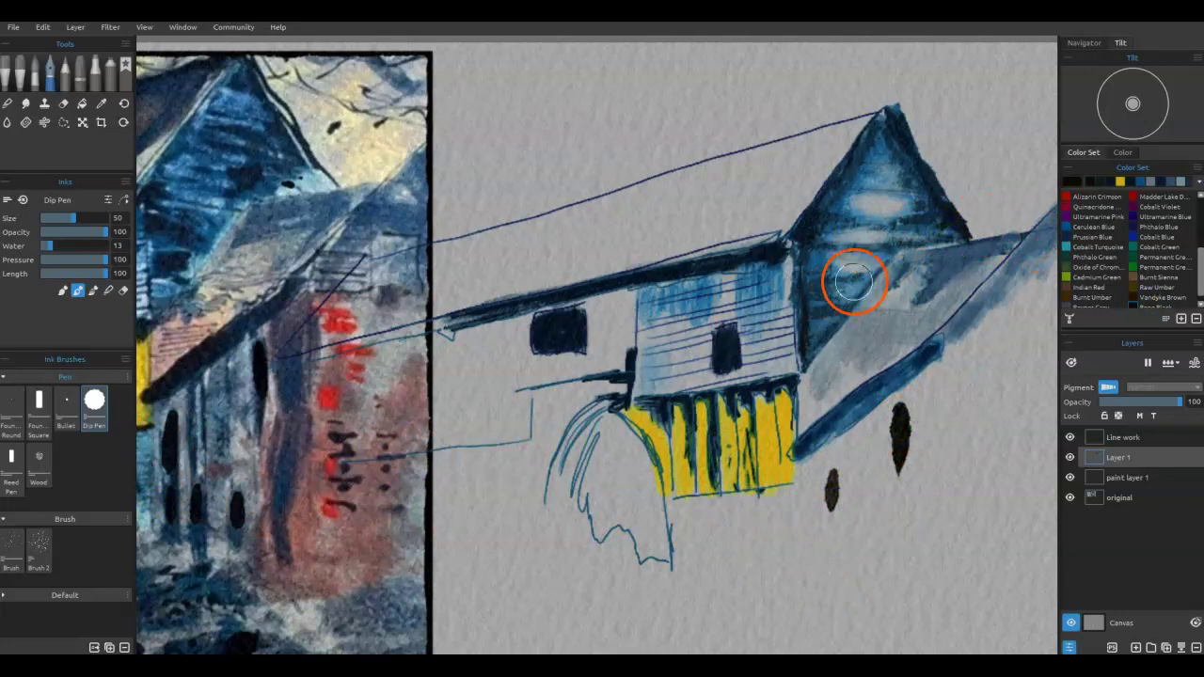
Fill the arch opening with near-black ovals surrounded by dark blue sampled from the reference, using the Dip Pen with water at 1.
scroll(855, 276, "left", 10)
mouse_move(941, 363)
left_mouse_down()
mouse_move(928, 376)
mouse_move(941, 398)
mouse_move(931, 444)
left_mouse_up()
mouse_move(946, 443)
left_mouse_down()
mouse_move(958, 515)
mouse_move(986, 517)
left_mouse_up()
left_click_drag(304, 454, 303, 418)
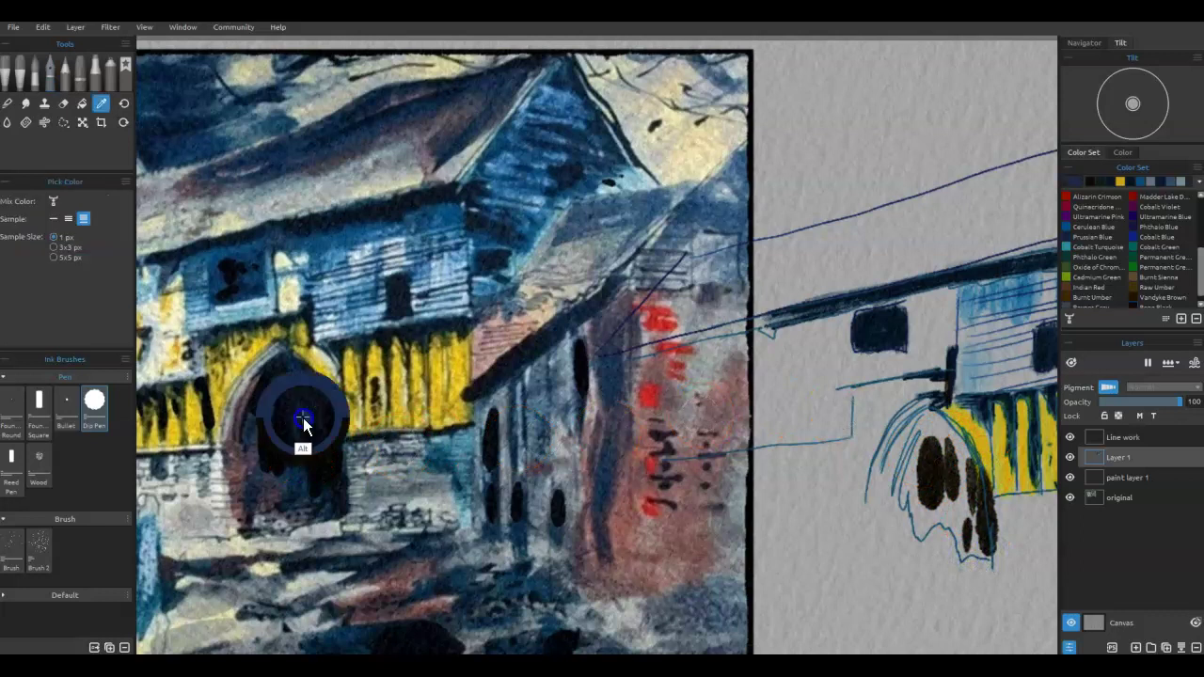
mouse_move(930, 536)
left_mouse_down()
mouse_move(951, 511)
mouse_move(961, 546)
mouse_move(962, 460)
mouse_move(965, 498)
left_mouse_up()
left_click(47, 248)
mouse_move(937, 419)
left_mouse_down()
mouse_move(947, 476)
mouse_move(932, 438)
mouse_move(916, 452)
mouse_move(919, 539)
mouse_move(920, 522)
mouse_move(922, 546)
mouse_move(943, 544)
mouse_move(948, 499)
mouse_move(917, 437)
mouse_move(884, 451)
left_mouse_up()
Paint the arch's left inner edge up to its peak in mauve sampled from the reference arch.
left_click(236, 478, "alt")
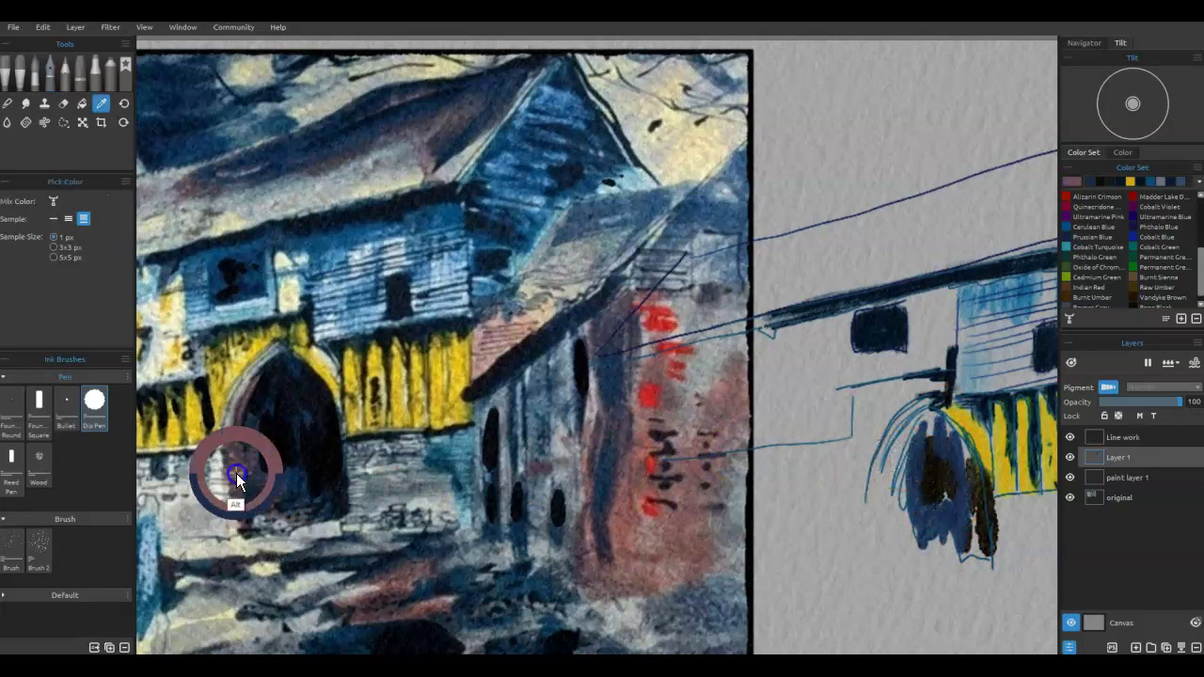
mouse_move(898, 489)
left_mouse_down()
mouse_move(908, 547)
mouse_move(905, 454)
left_mouse_up()
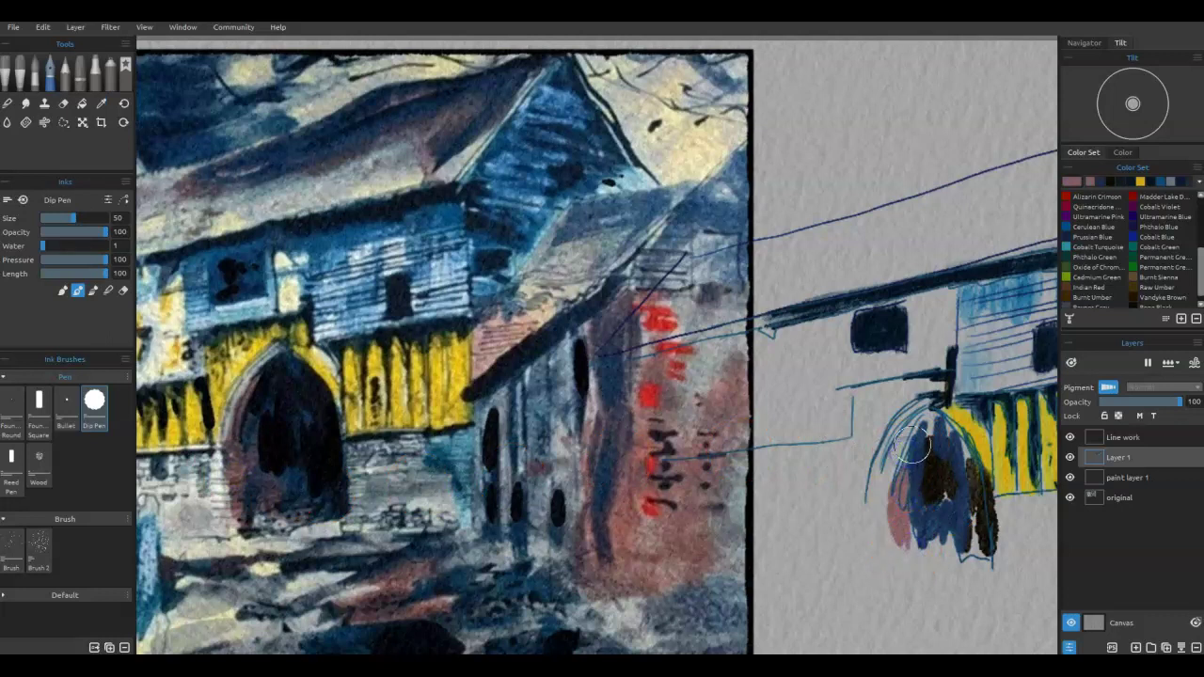
mouse_move(931, 399)
left_mouse_down()
mouse_move(913, 430)
mouse_move(935, 414)
left_mouse_up()
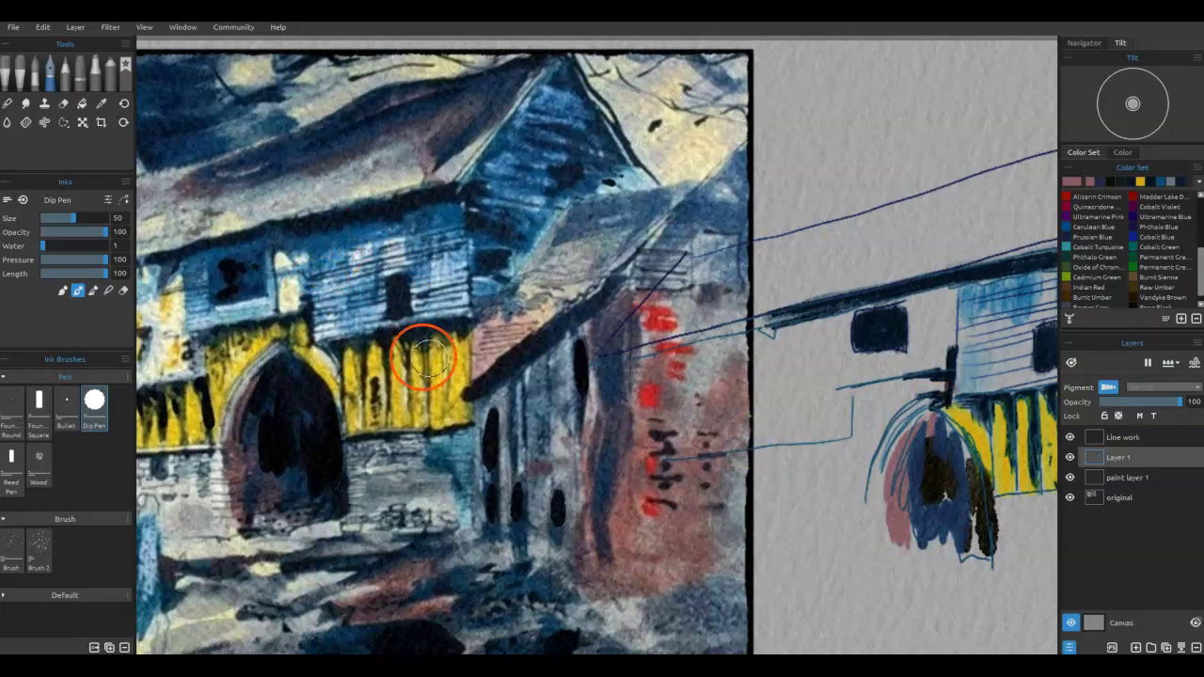
Paint a cream patch above the arch and turquoise strokes under the beam beside it, sampling both colours from the reference.
key("alt")
left_click(283, 299, "alt")
left_click_drag(927, 331, 941, 375)
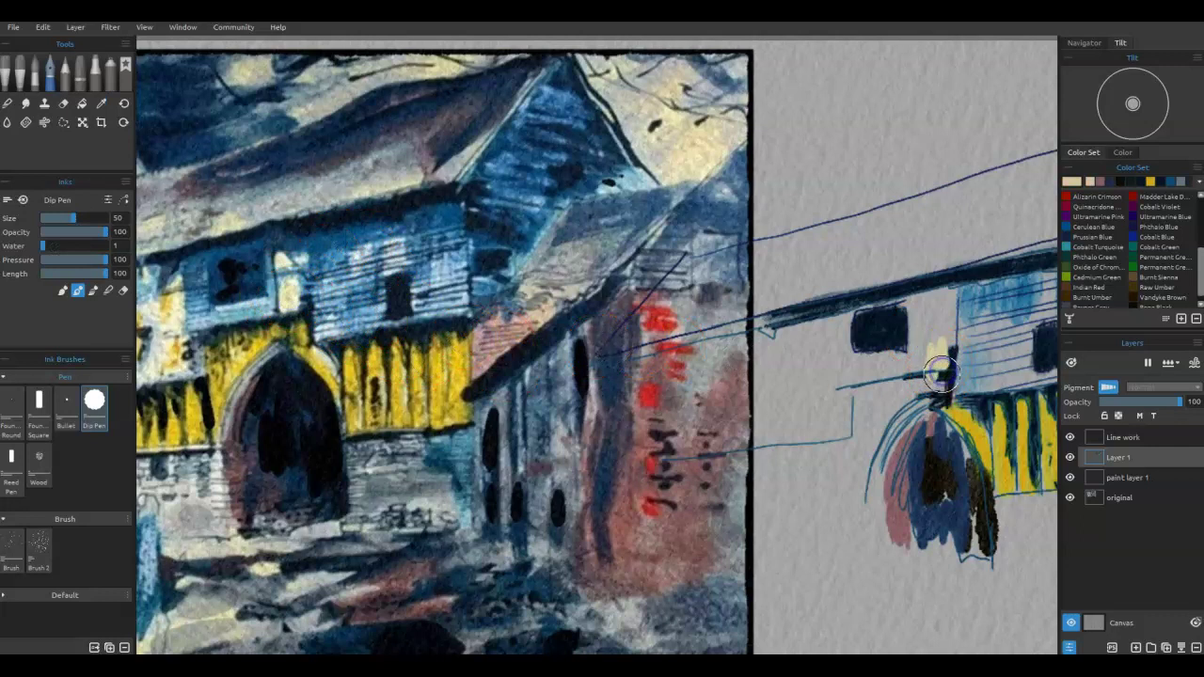
key("alt")
left_click(239, 312, "alt")
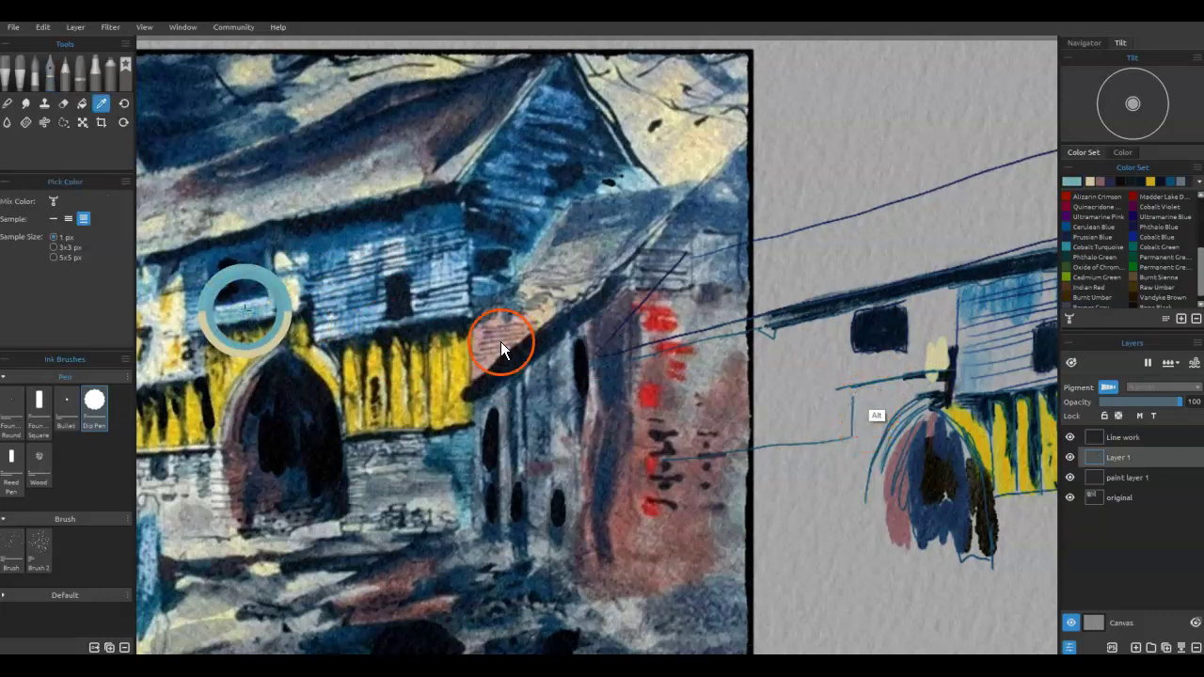
left_click_drag(932, 386, 870, 396)
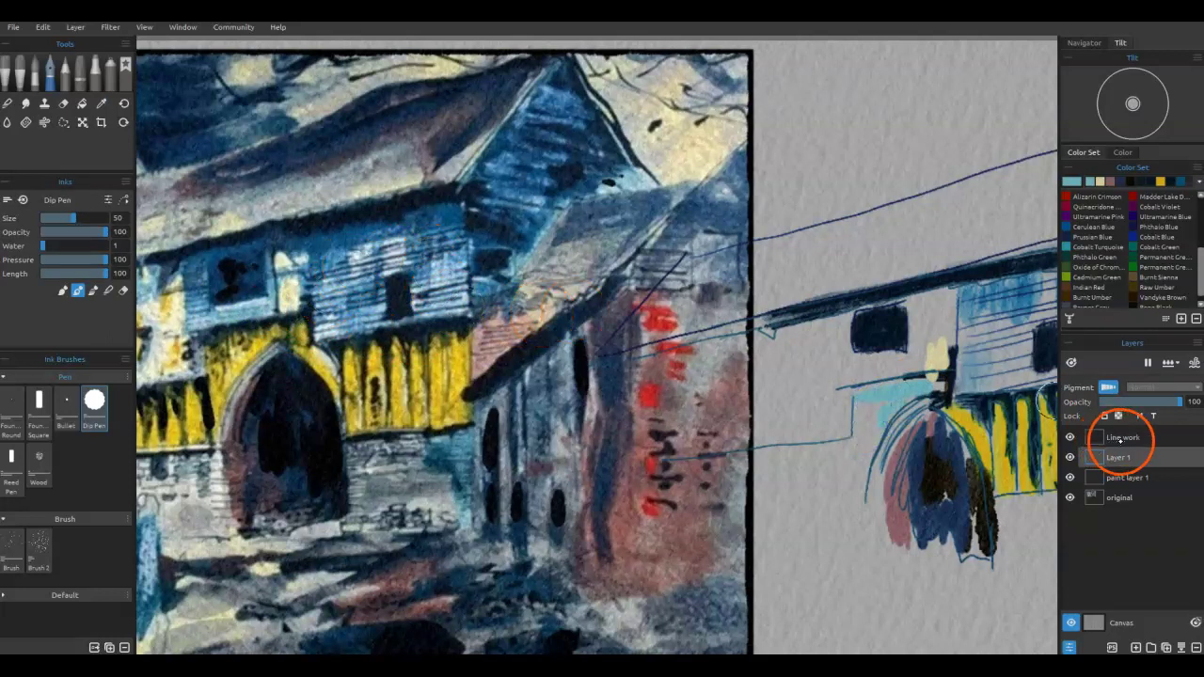
Set the Line work layer's blending mode to Multiply.
left_click(1121, 439)
left_click(1180, 388)
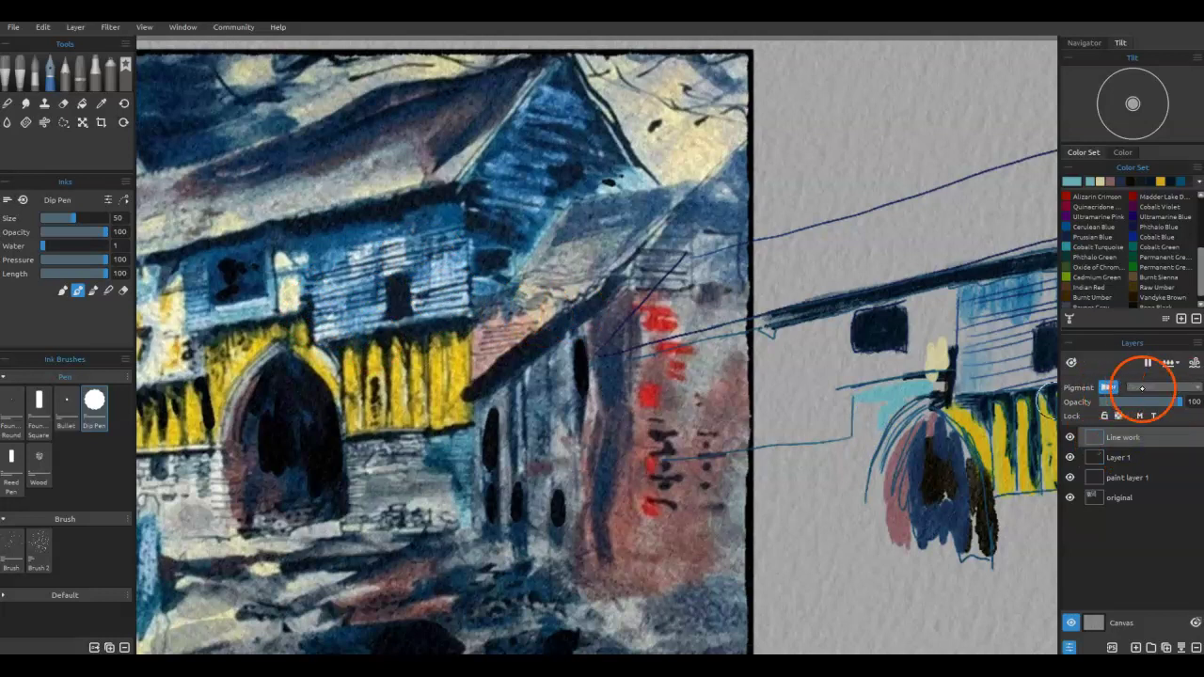
left_click(1169, 387)
left_click(1128, 442)
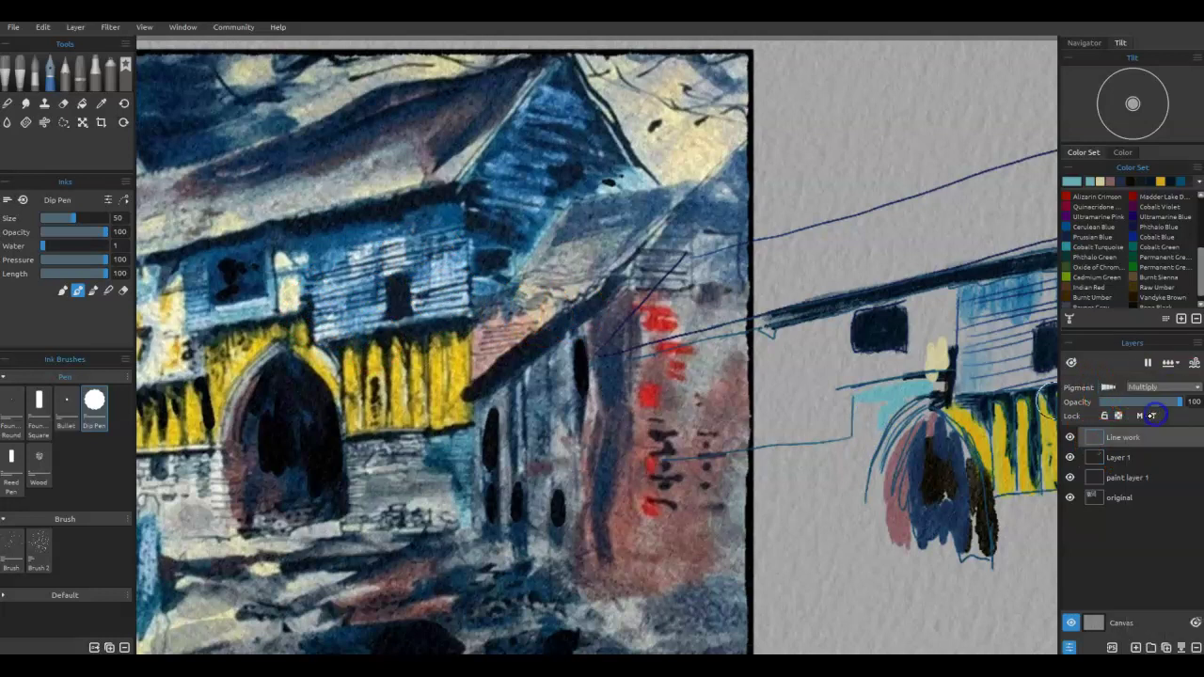
Paint the arch's right inner edge black on Layer 1 and touch up the adjoining planks in sampled yellow.
mouse_move(914, 492)
left_mouse_down()
mouse_move(958, 466)
mouse_move(944, 431)
mouse_move(987, 522)
left_mouse_up()
key("alt")
left_click(1120, 457)
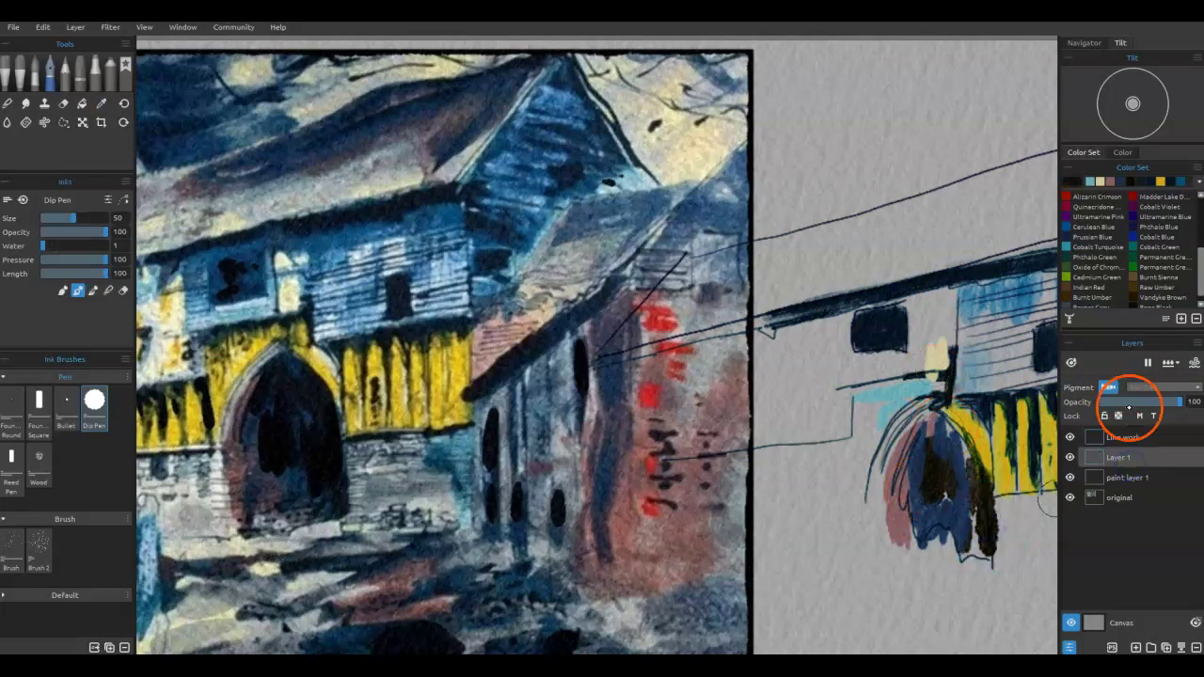
mouse_move(963, 452)
left_mouse_down()
mouse_move(978, 485)
mouse_move(961, 434)
mouse_move(983, 535)
left_mouse_up()
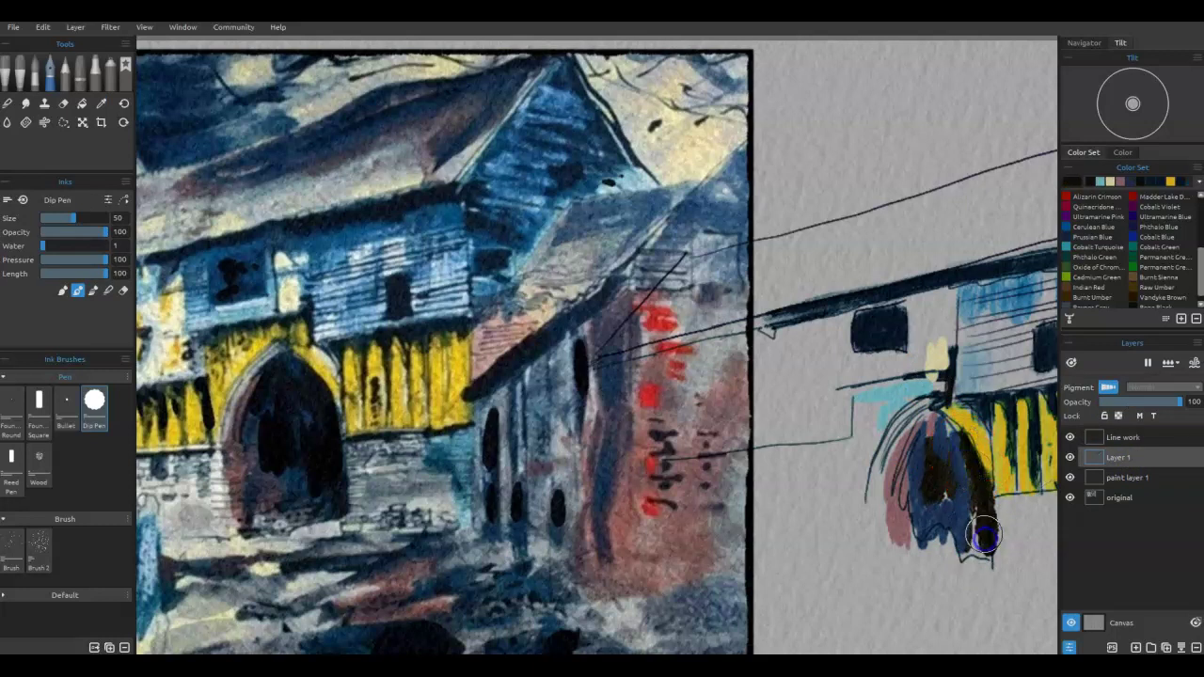
left_click(1010, 468, "alt")
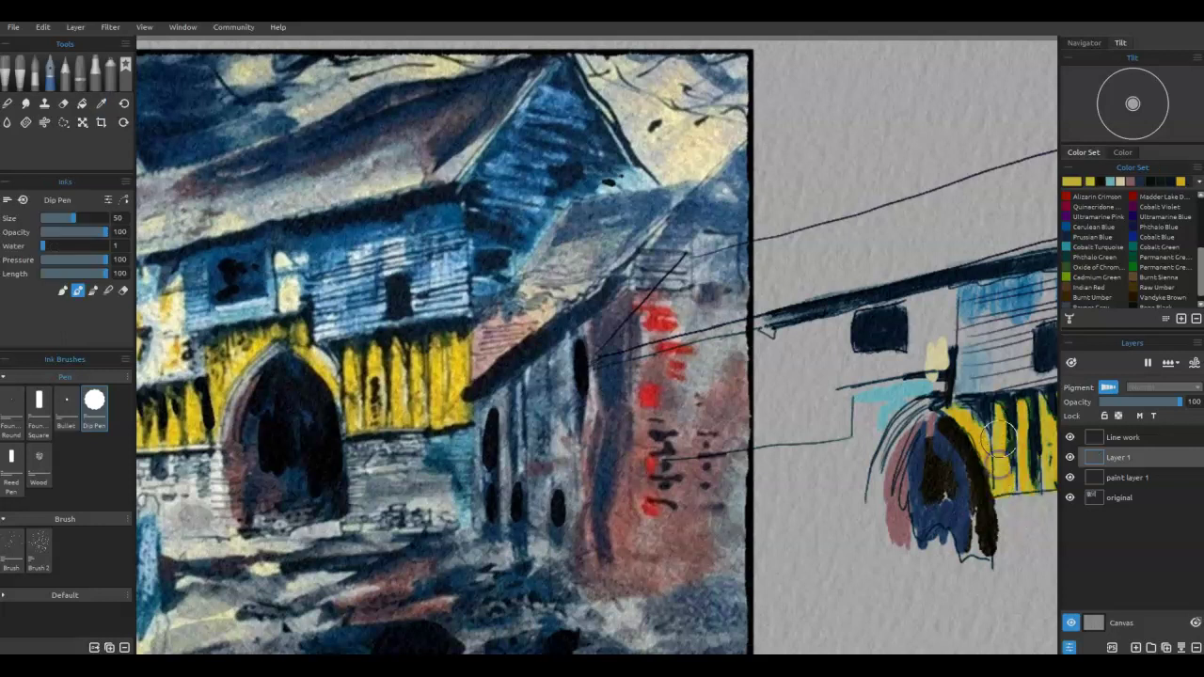
Paint the lower part of the side roof, just above the sloping eave, in pink sampled from the reference.
left_click_drag(849, 457, 496, 329)
scroll(250, 344, "down", 3)
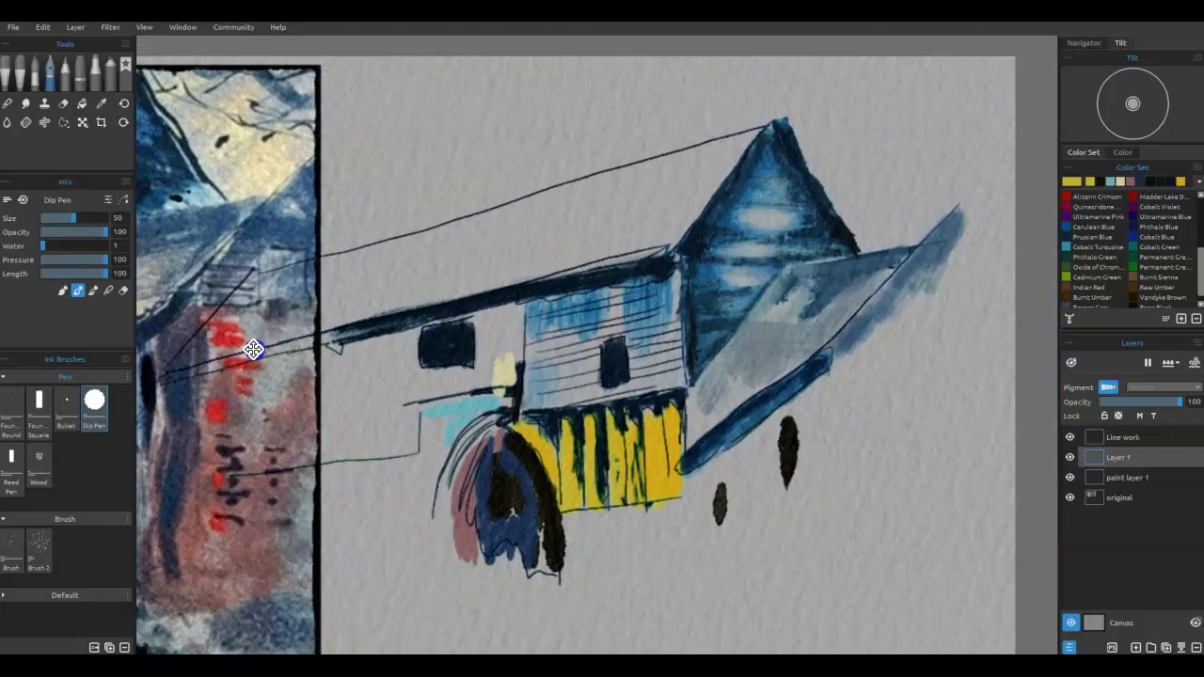
scroll(355, 342, "up", 4)
left_click(312, 373, "alt")
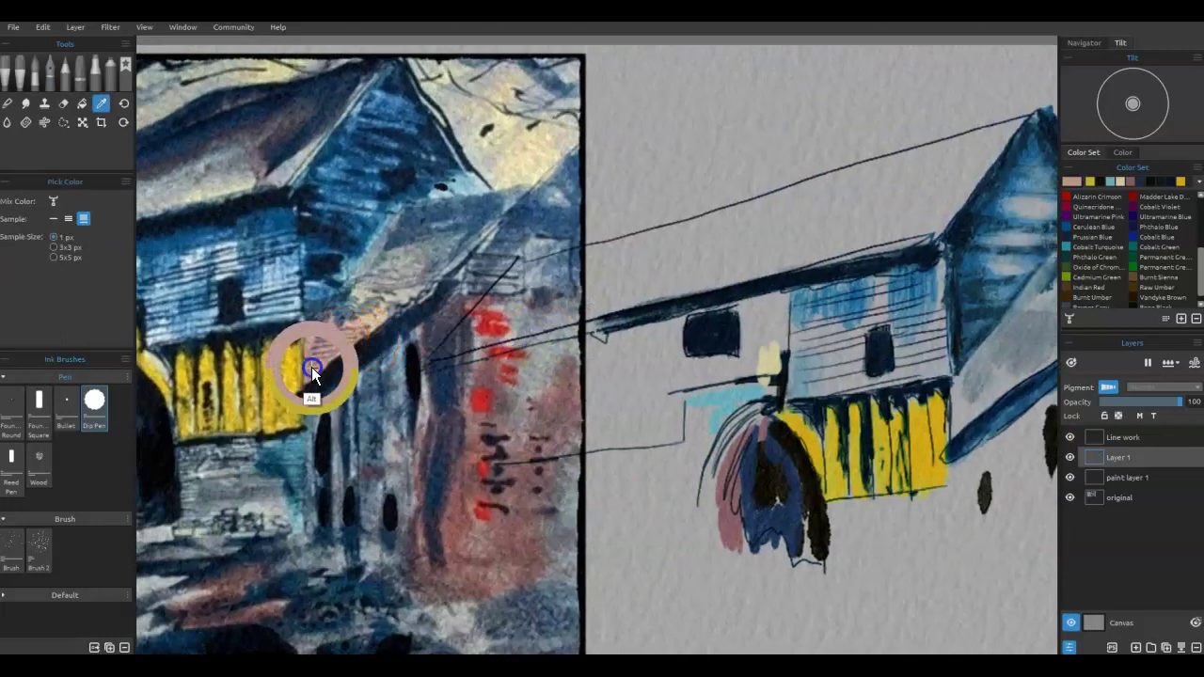
mouse_move(947, 457)
left_mouse_down()
mouse_move(954, 419)
mouse_move(981, 404)
mouse_move(978, 372)
left_mouse_up()
left_click(986, 357, "alt")
mouse_move(710, 423)
left_mouse_down()
mouse_move(448, 398)
mouse_move(417, 424)
mouse_move(479, 430)
mouse_move(654, 373)
mouse_move(680, 345)
mouse_move(874, 328)
mouse_move(790, 358)
mouse_move(796, 342)
left_mouse_up()
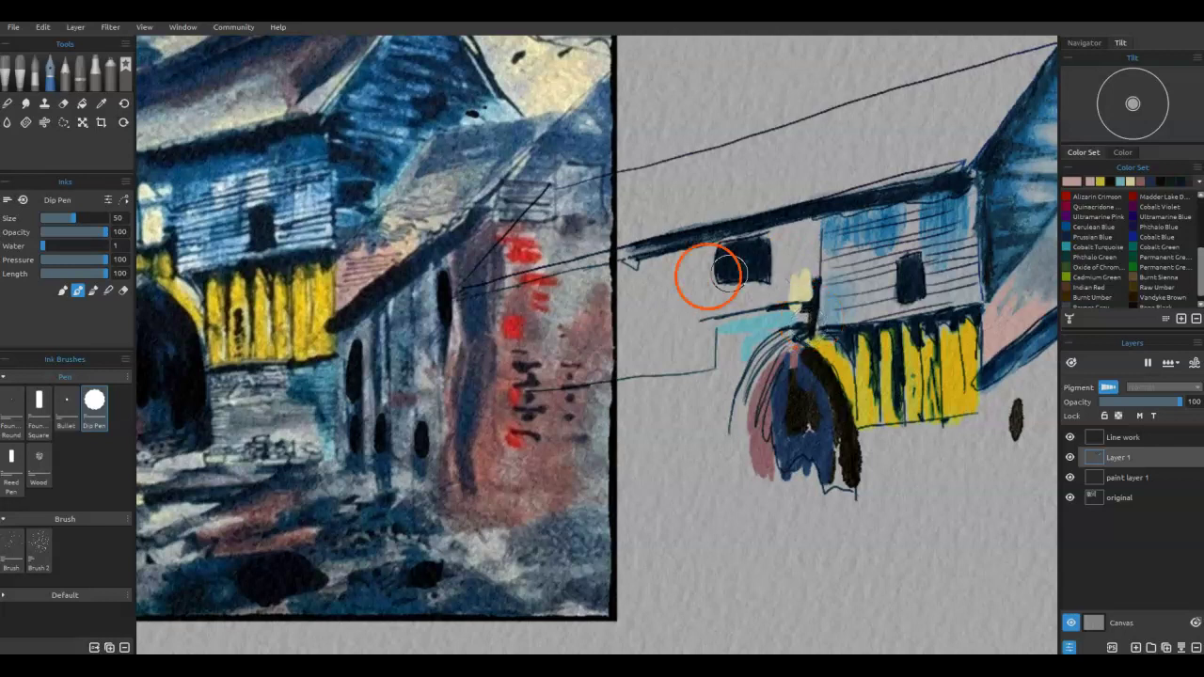
Block in the long main roof with broad Dip Pen strokes in grey-purple sampled from the reference roof.
left_click_drag(527, 296, 558, 454)
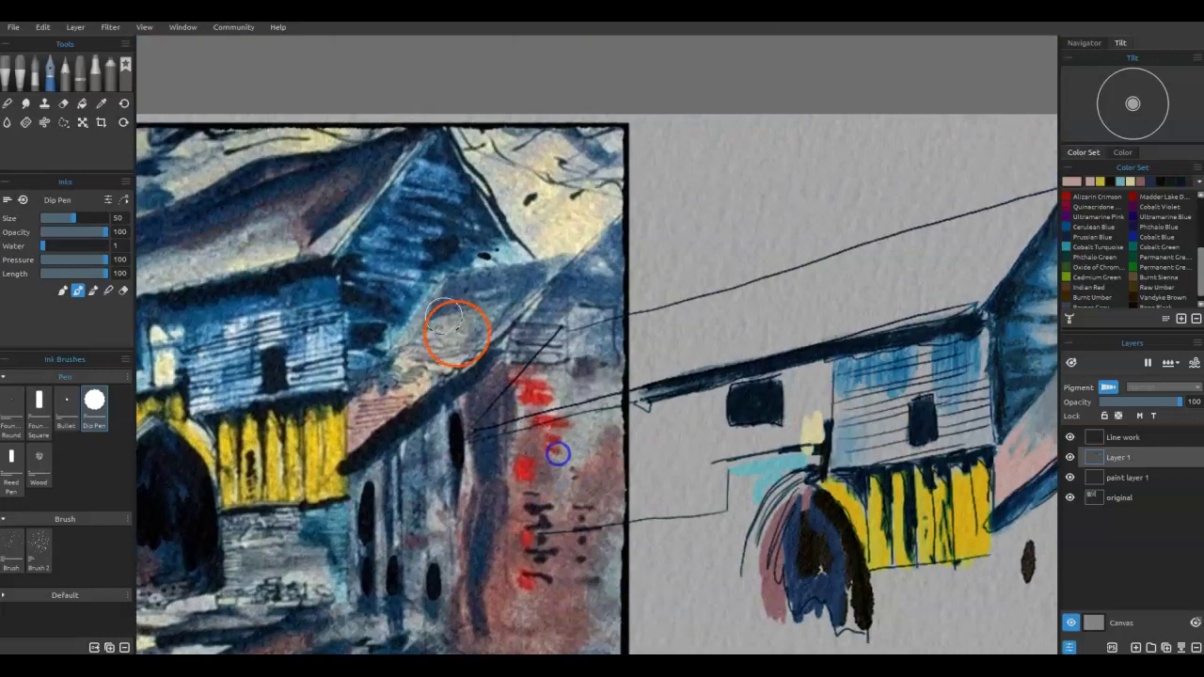
key("alt")
left_click(324, 192, "alt")
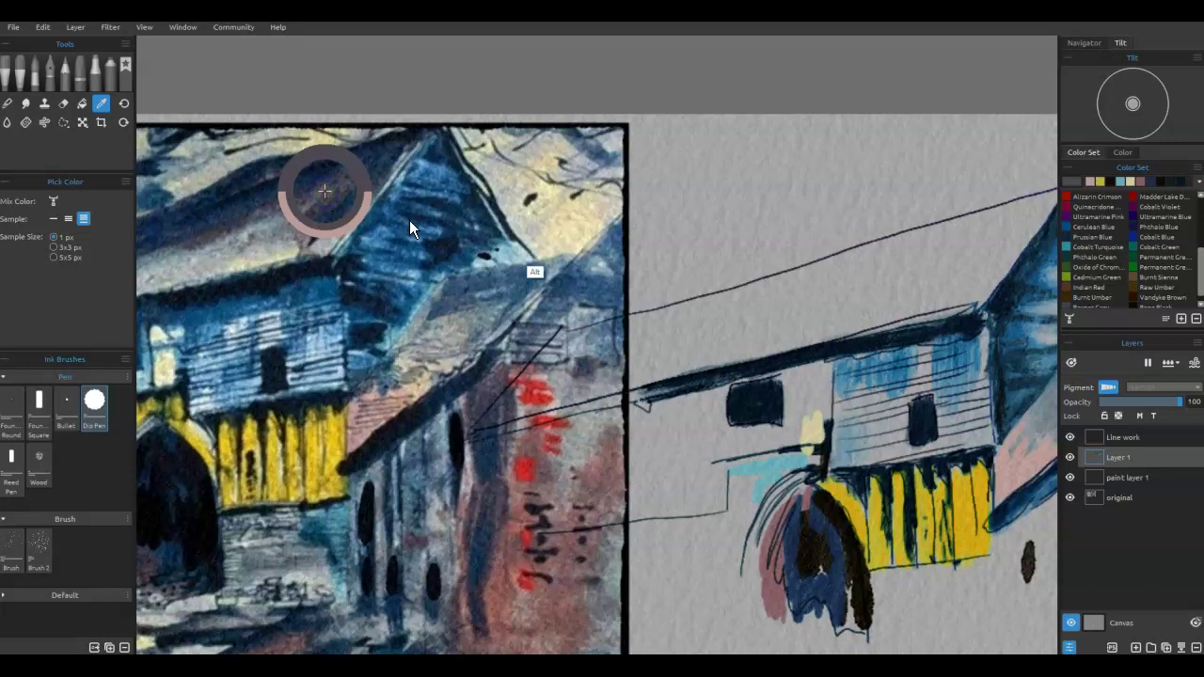
mouse_move(746, 337)
left_mouse_down()
mouse_move(873, 322)
mouse_move(917, 301)
left_mouse_up()
mouse_move(955, 287)
left_mouse_down()
mouse_move(1048, 201)
mouse_move(723, 282)
mouse_move(855, 269)
mouse_move(1035, 215)
mouse_move(1013, 231)
left_mouse_up()
left_click_drag(813, 265, 709, 285)
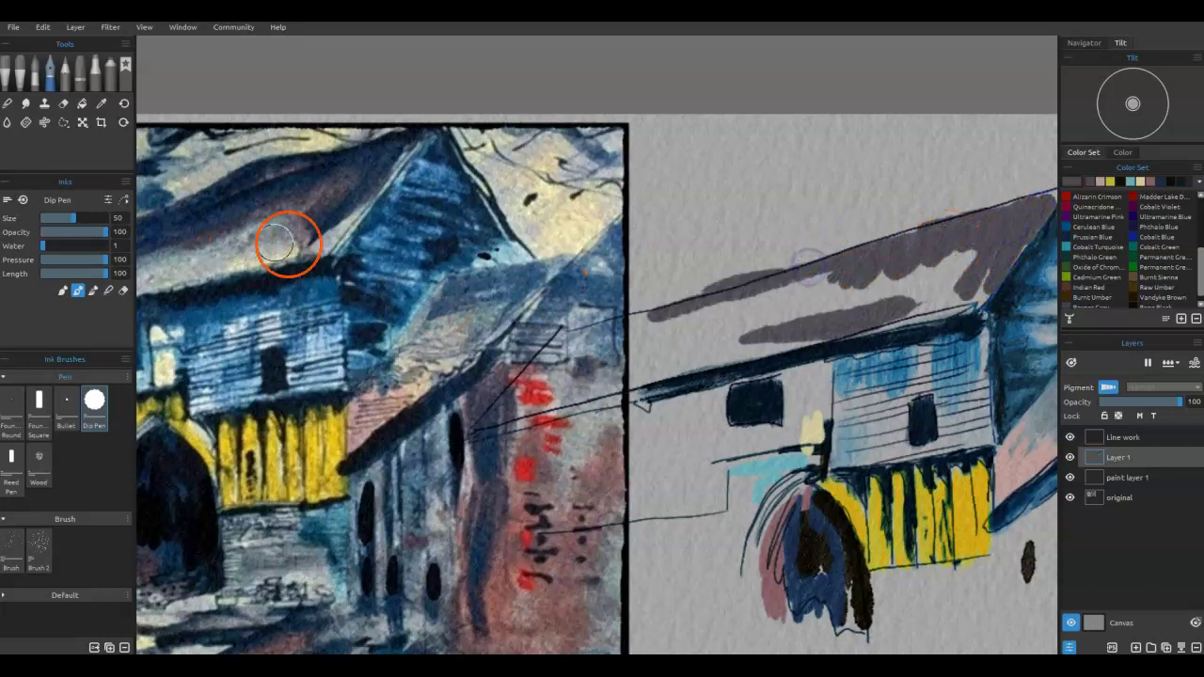
left_click_drag(307, 212, 255, 269)
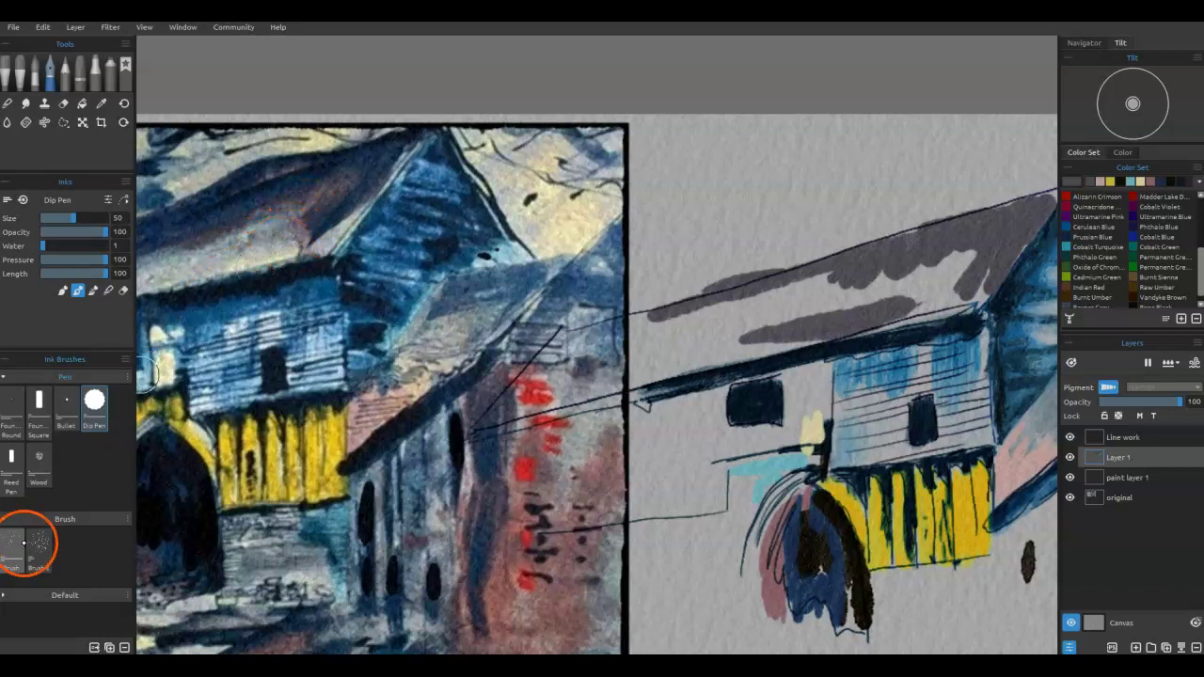
Select the Knife Grainy oil brush, try a size 45 stroke beside the arch and undo it.
left_click(23, 73)
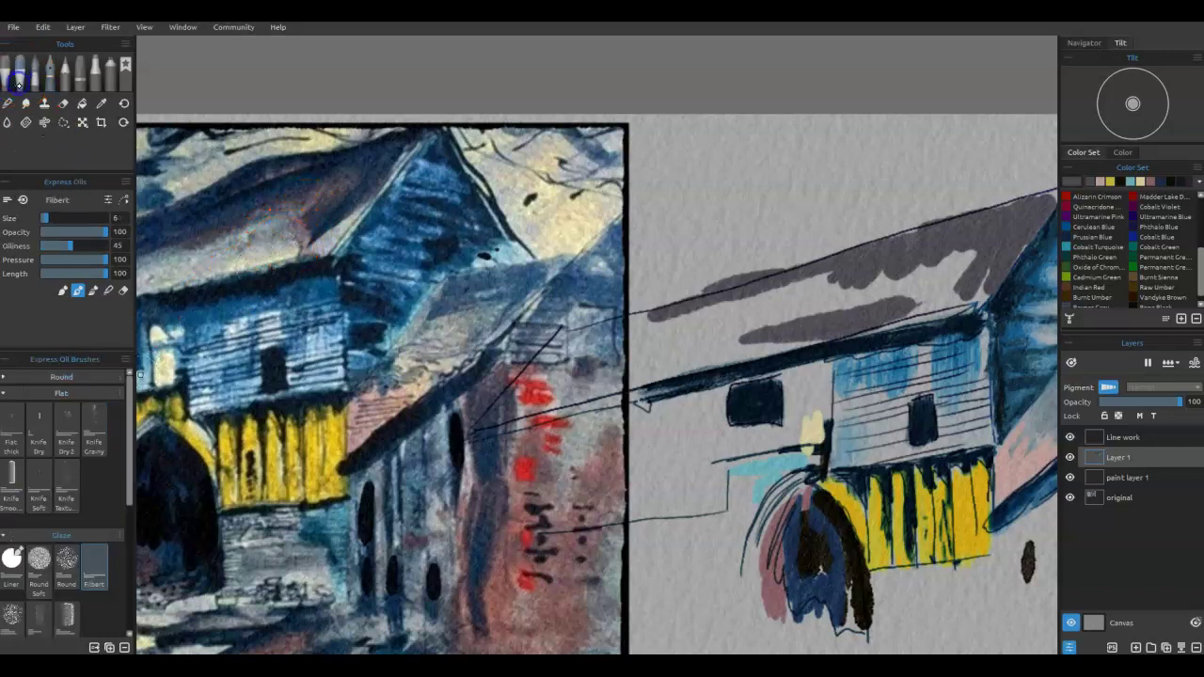
left_click(94, 428)
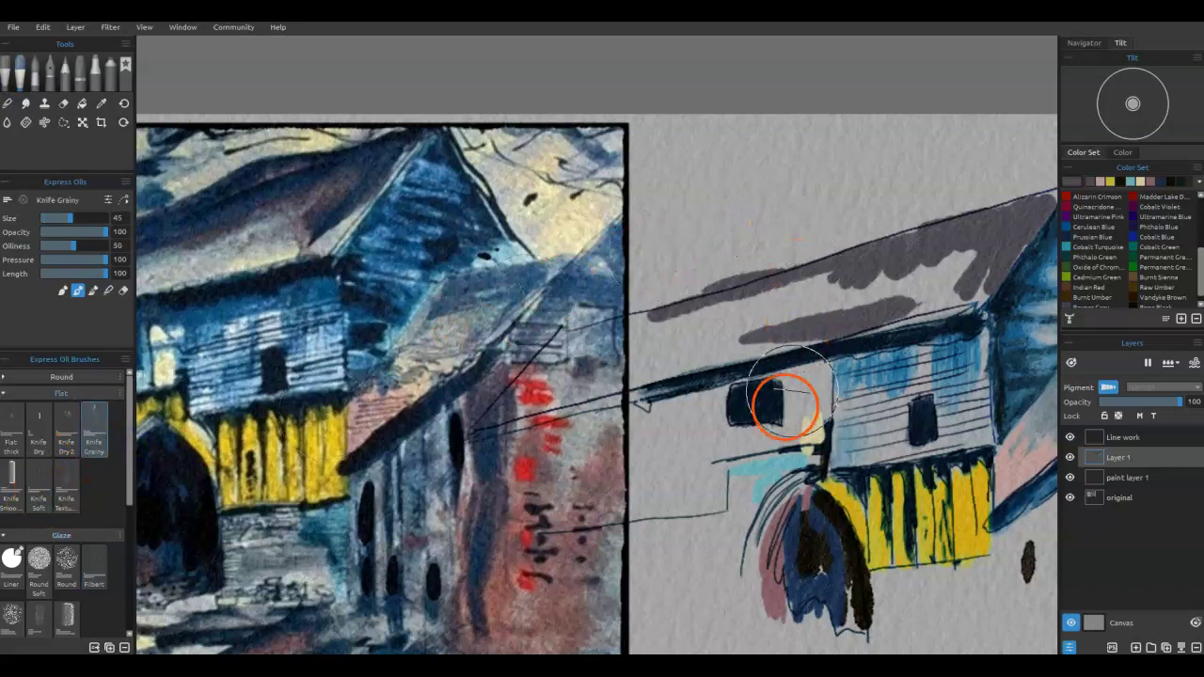
left_click_drag(698, 476, 696, 566)
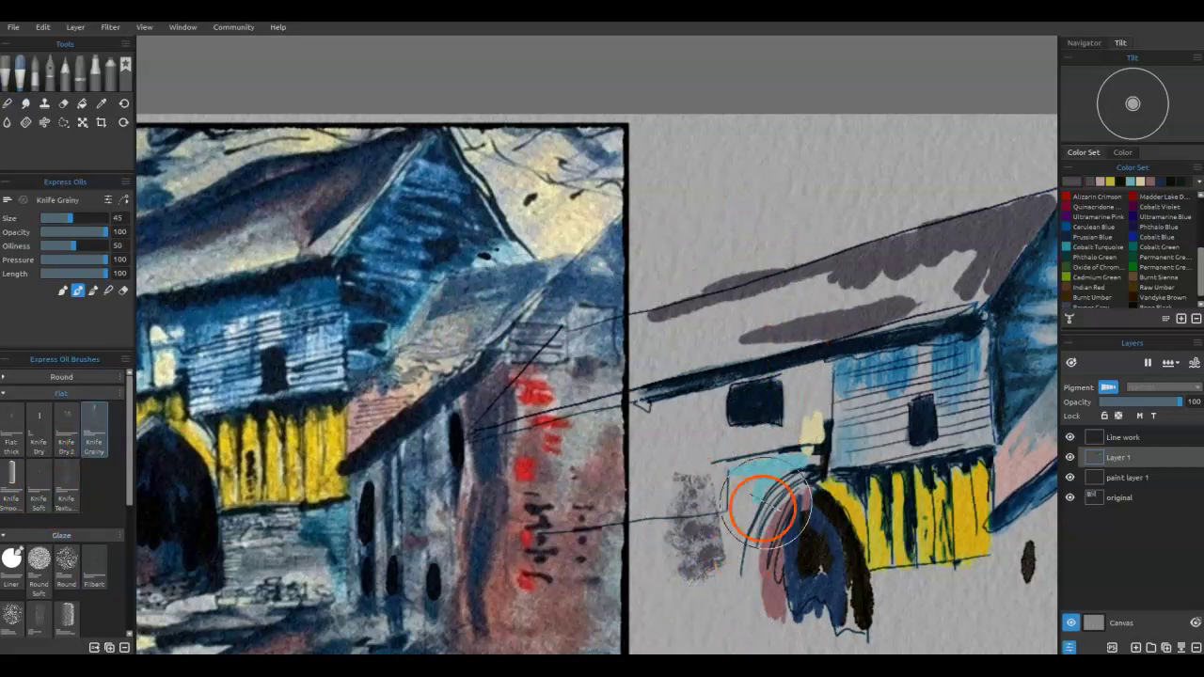
key("ctrl+z")
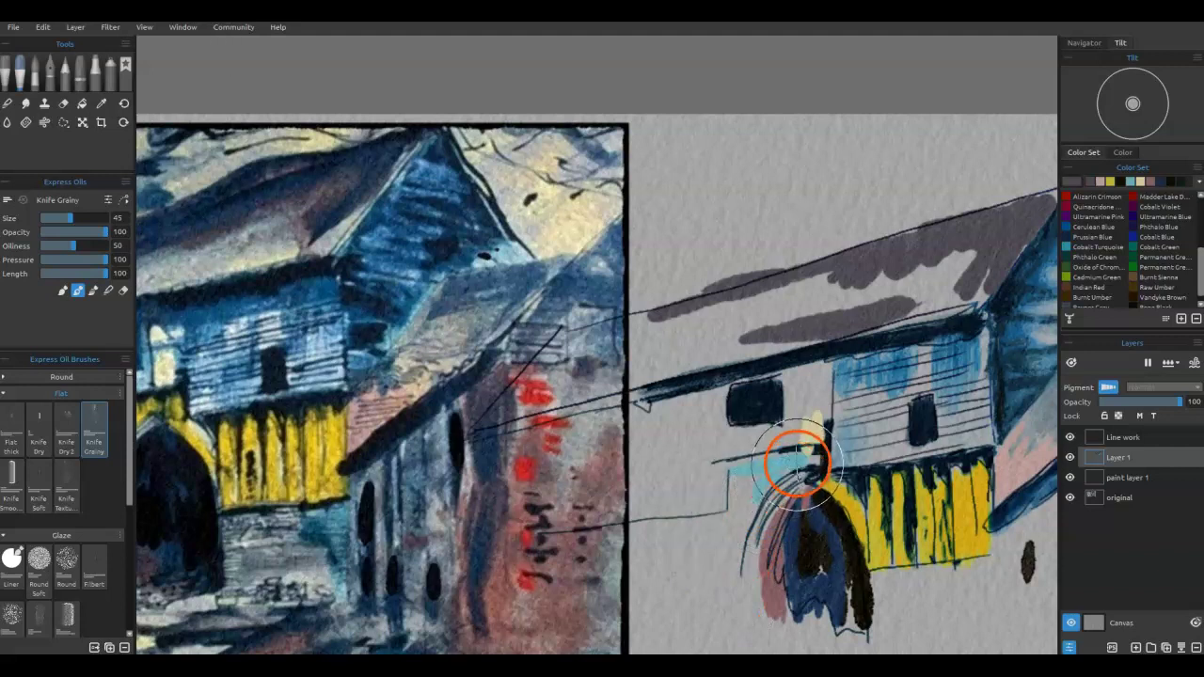
Blend the grey-purple roof strokes across the bare gaps with the Knife Grainy brush in blending mode, reducing its size to 20.
key("m")
key("bracketleft")
mouse_move(854, 304)
left_mouse_down()
mouse_move(892, 290)
mouse_move(895, 301)
mouse_move(912, 268)
mouse_move(985, 235)
mouse_move(956, 298)
mouse_move(996, 266)
mouse_move(912, 260)
mouse_move(875, 291)
mouse_move(719, 313)
left_mouse_up()
key("bracketleft")
key("bracketleft")
key("bracketleft")
key("bracketleft")
mouse_move(785, 333)
left_mouse_down()
mouse_move(683, 333)
mouse_move(821, 322)
left_mouse_up()
left_click_drag(946, 304, 704, 354)
left_click_drag(873, 262, 952, 220)
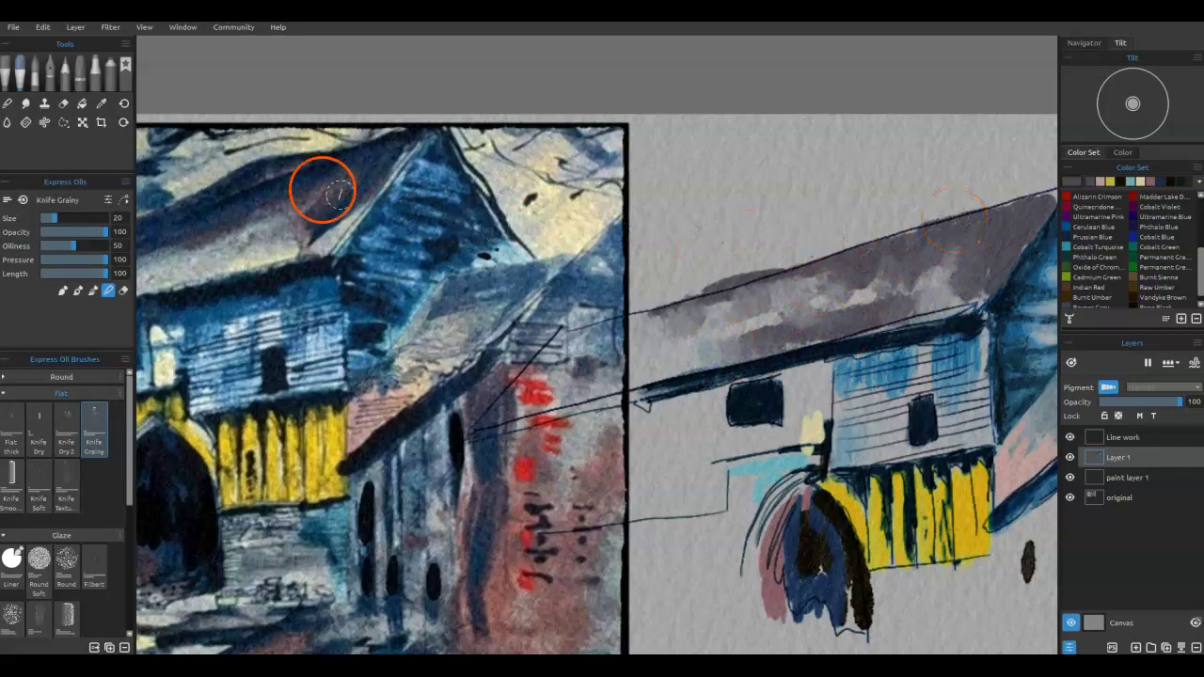
left_click(275, 192, "alt")
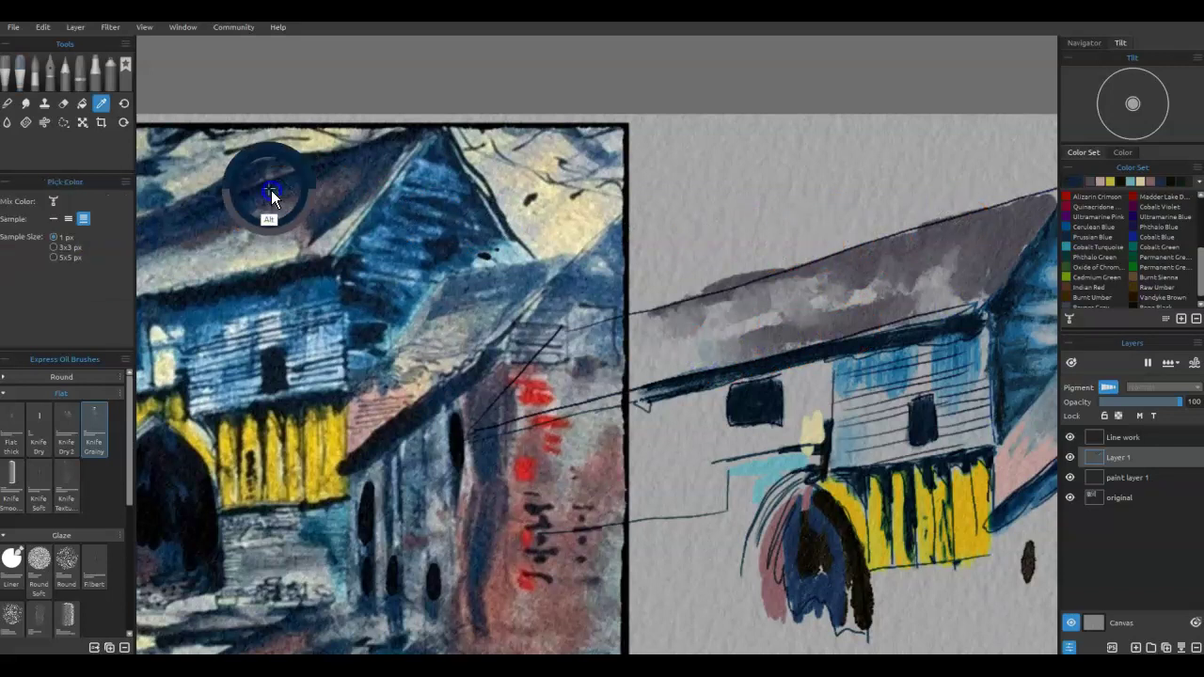
mouse_move(707, 296)
left_mouse_down()
mouse_move(827, 271)
mouse_move(988, 212)
mouse_move(1056, 210)
left_mouse_up()
key("ctrl+z")
key("ctrl+z")
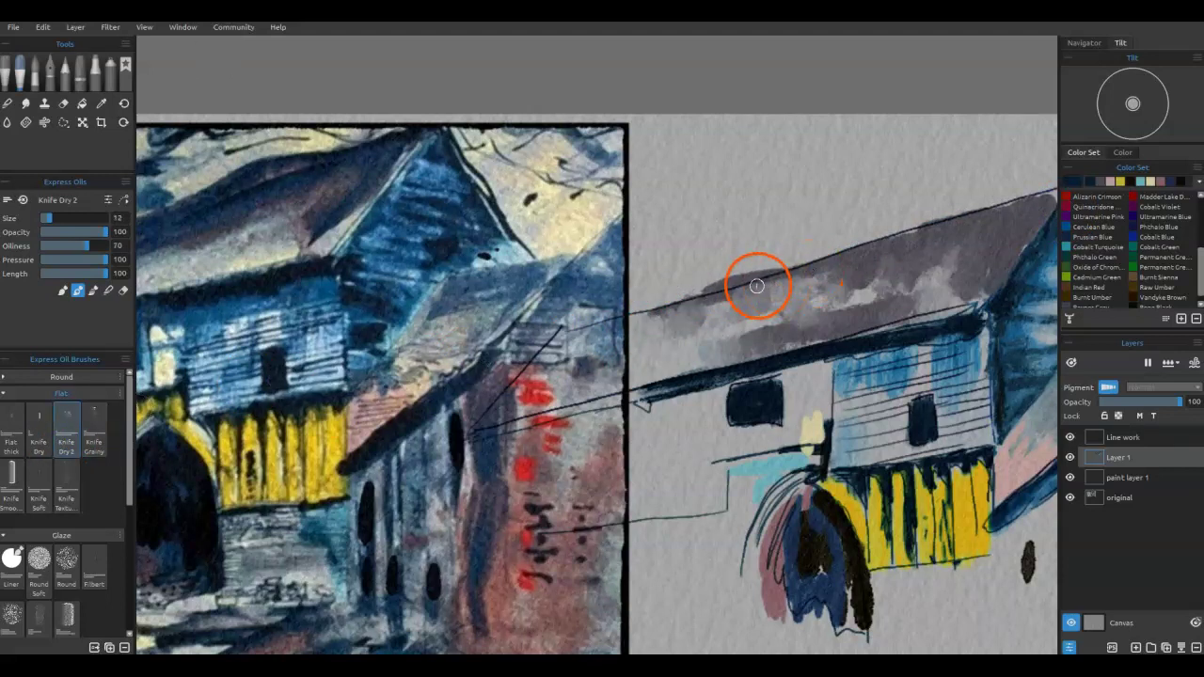
Paint dark navy along the main roof's ridge with the Knife Dry 2 brush at size 12 and blend it into the grey.
left_click_drag(757, 285, 972, 218)
left_click_drag(1058, 196, 1057, 196)
mouse_move(809, 265)
left_mouse_down()
mouse_move(704, 297)
mouse_move(960, 227)
left_mouse_up()
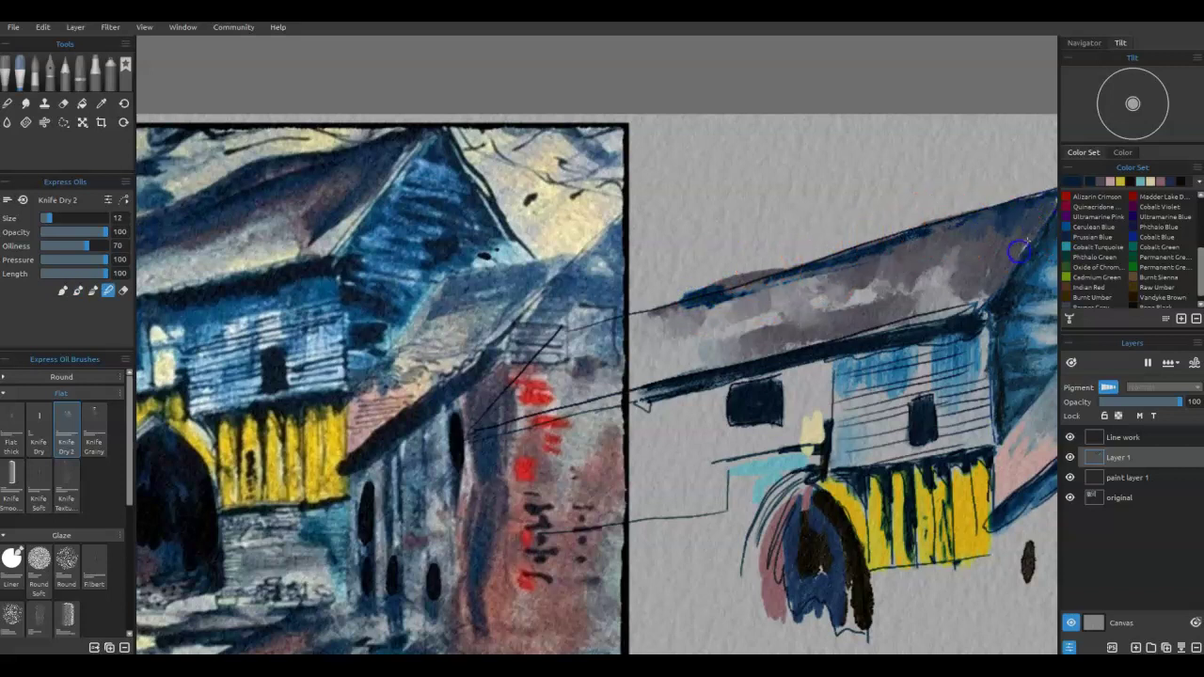
left_click_drag(985, 267, 938, 253)
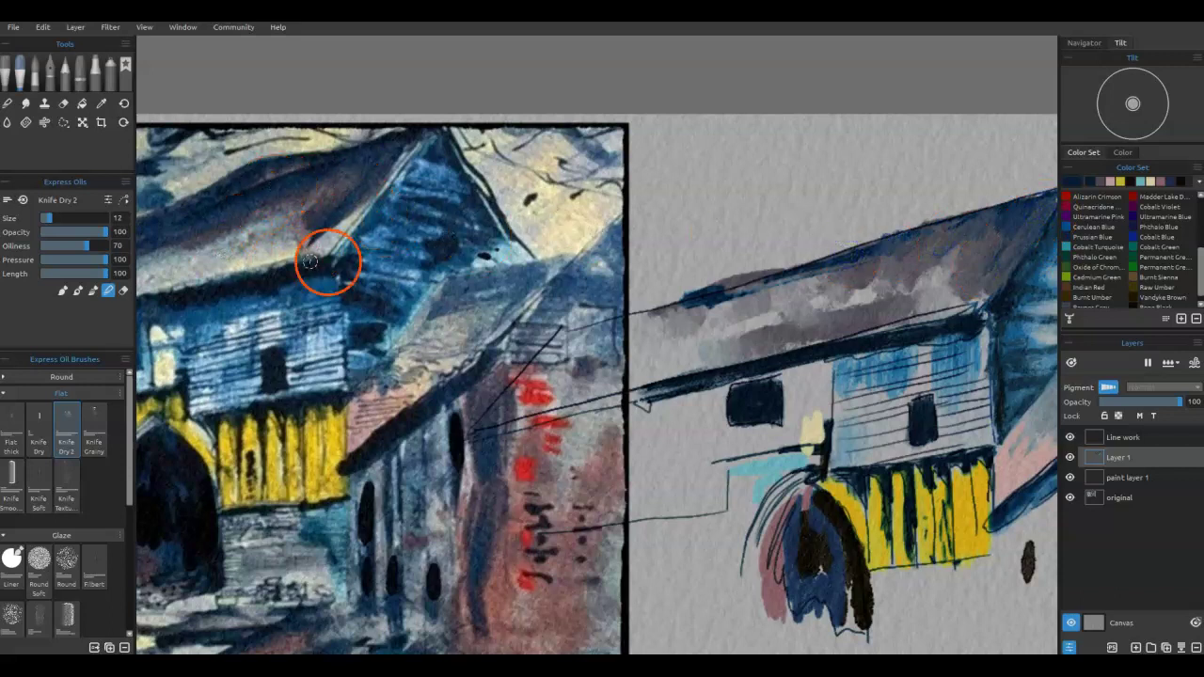
Blend the dark navy ridge strokes further down into the grey of the main roof.
left_click_drag(836, 281, 843, 284)
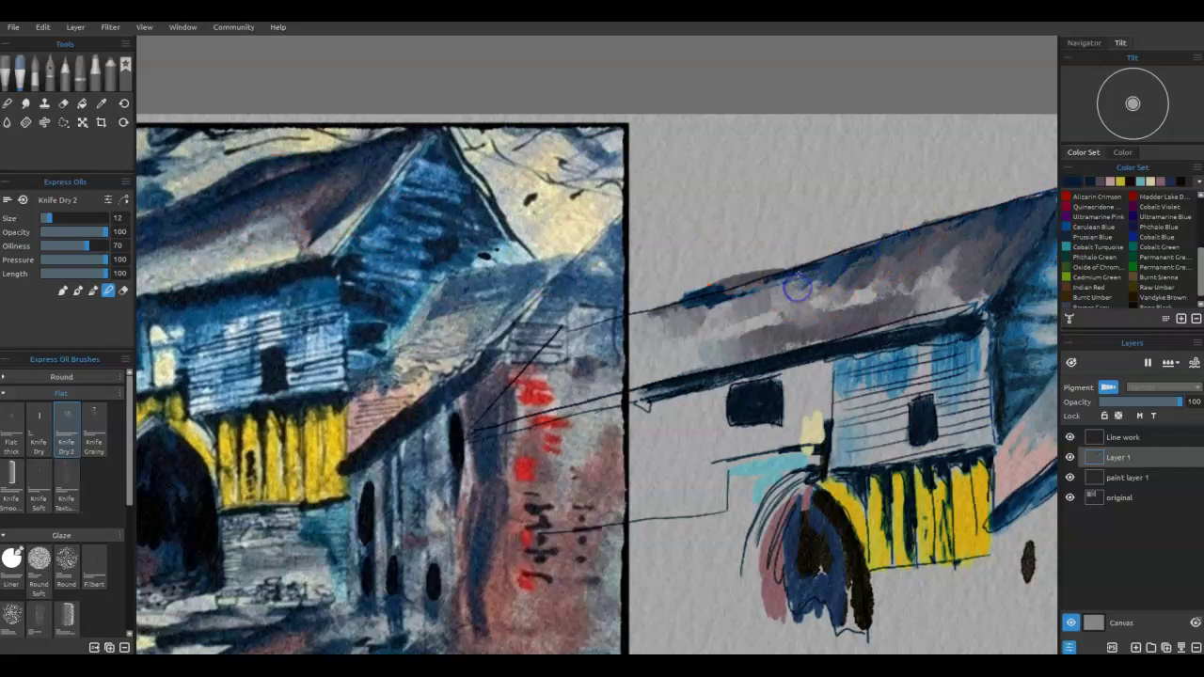
left_click_drag(674, 313, 756, 288)
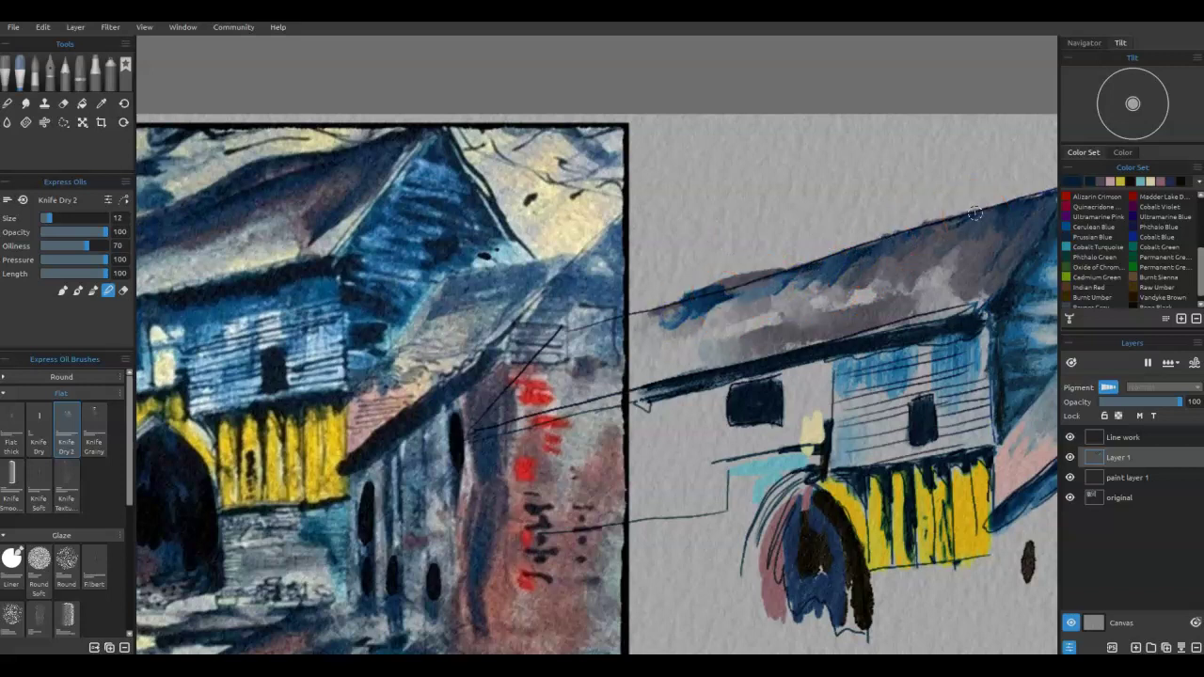
Paint the boarded wall around the small window in pale blue sampled from the reference, and darken it beneath the eaves with sampled dark blue.
left_click(311, 351, "alt")
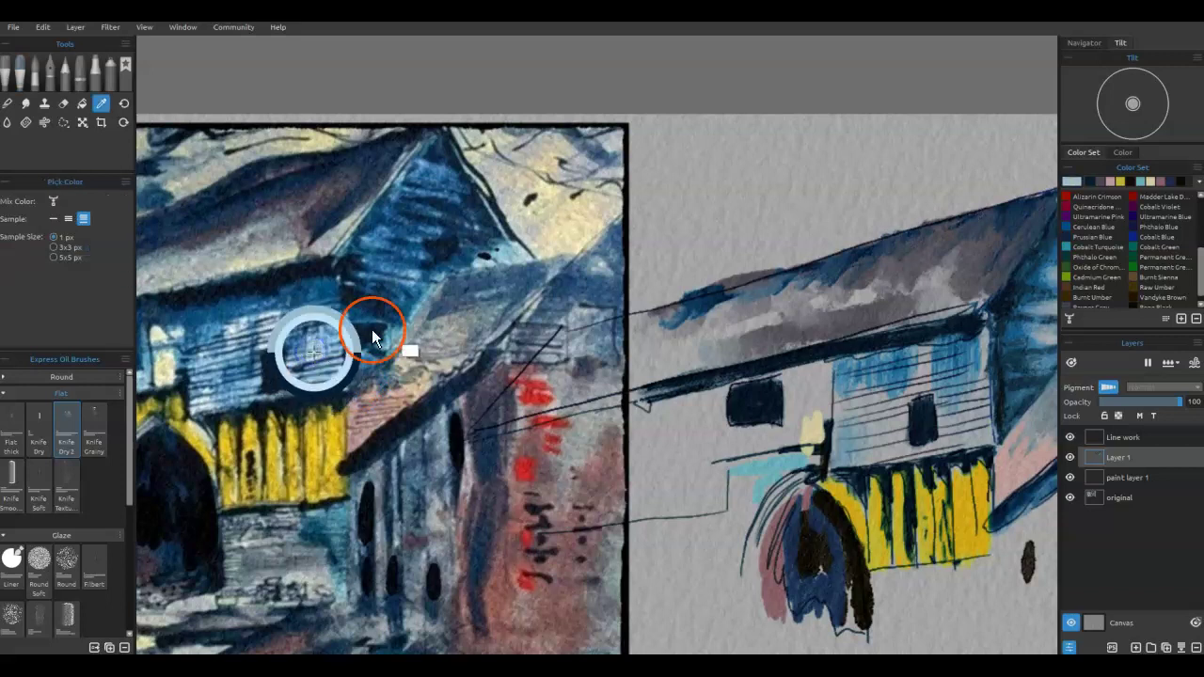
mouse_move(947, 435)
left_mouse_down()
mouse_move(943, 404)
mouse_move(981, 415)
left_mouse_up()
mouse_move(901, 432)
left_mouse_down()
mouse_move(935, 349)
mouse_move(919, 391)
left_mouse_up()
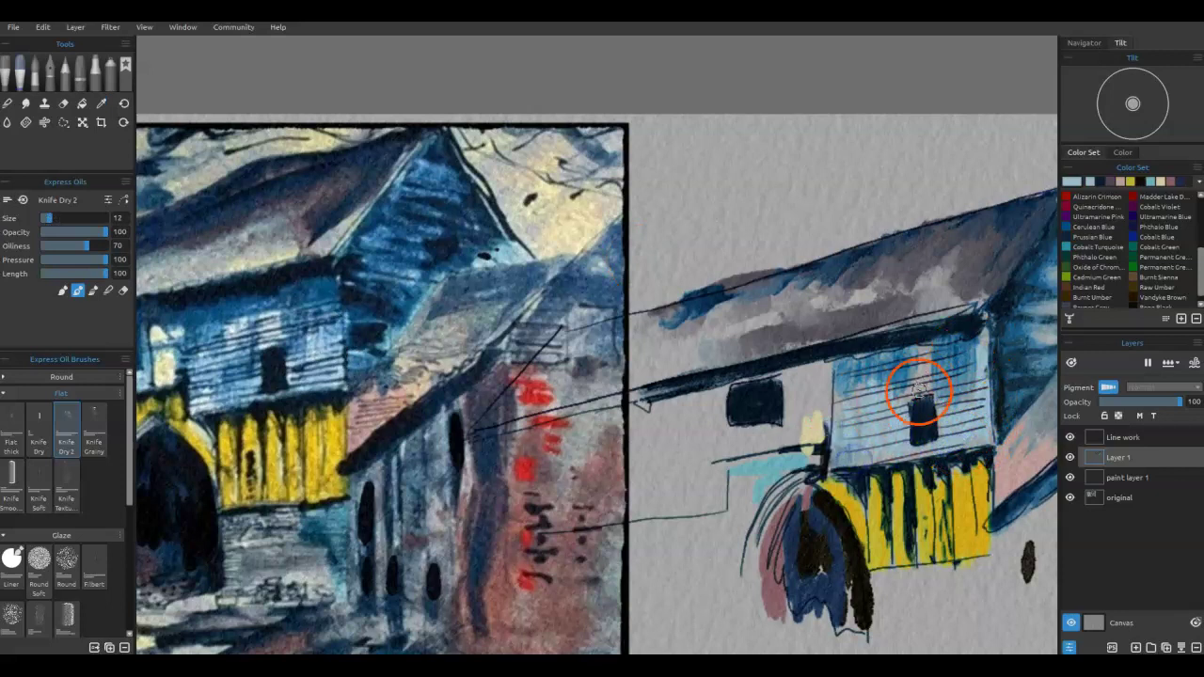
left_click(955, 330, "alt")
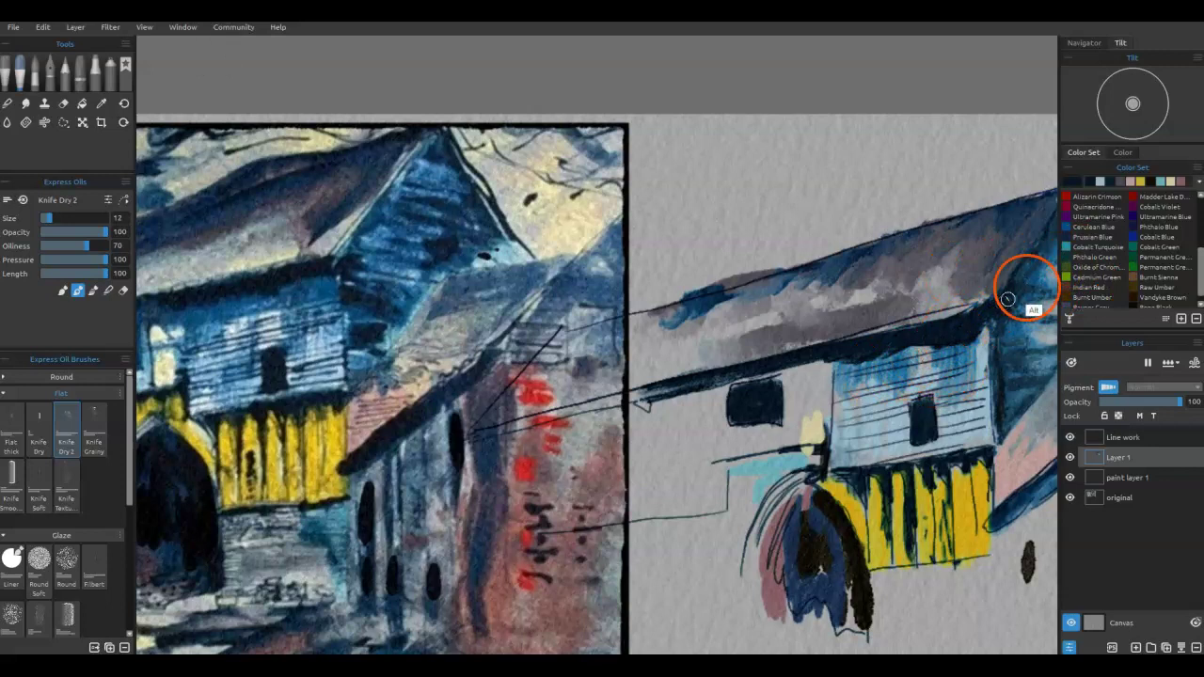
left_click(1007, 299, "alt")
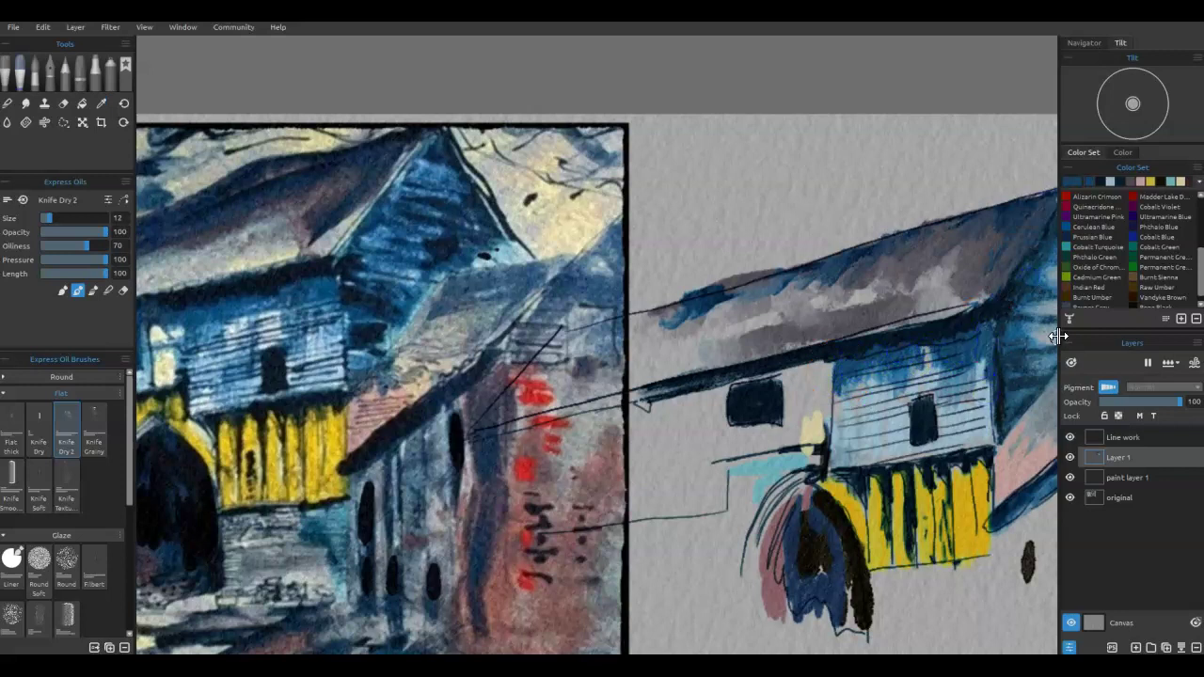
Paint a rough brick-red wall patch on the empty canvas below the building with the Dip Pen, using red sampled from the reference's side wall.
key("ctrl+0")
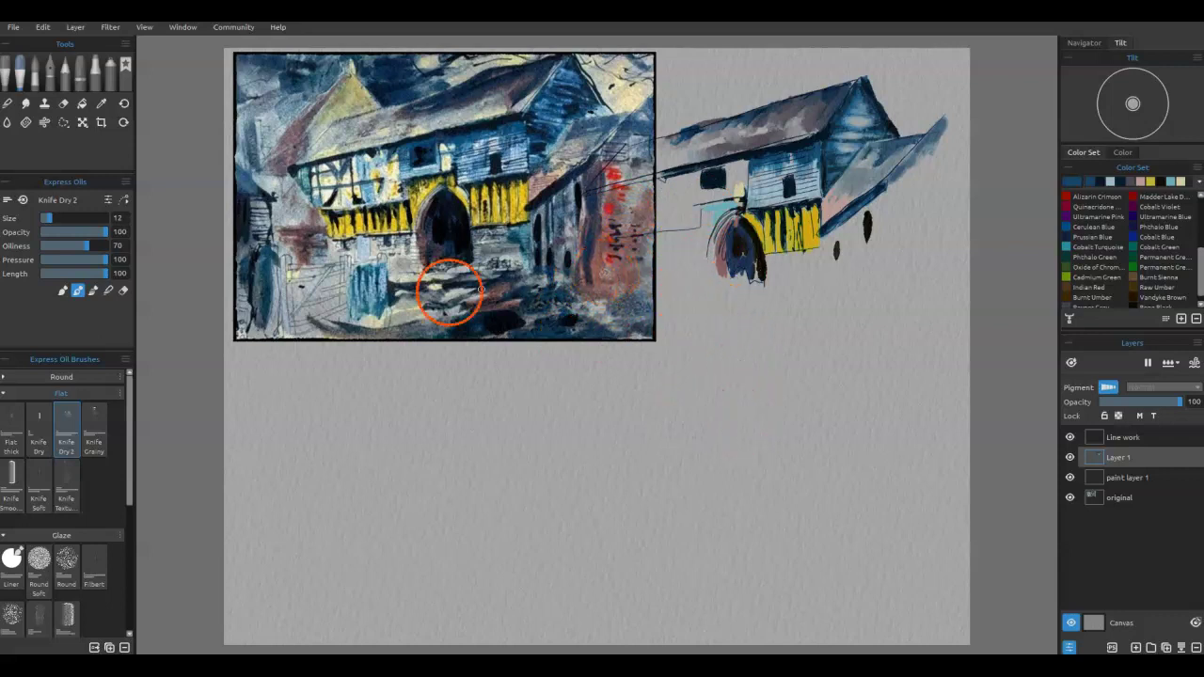
left_click(44, 74)
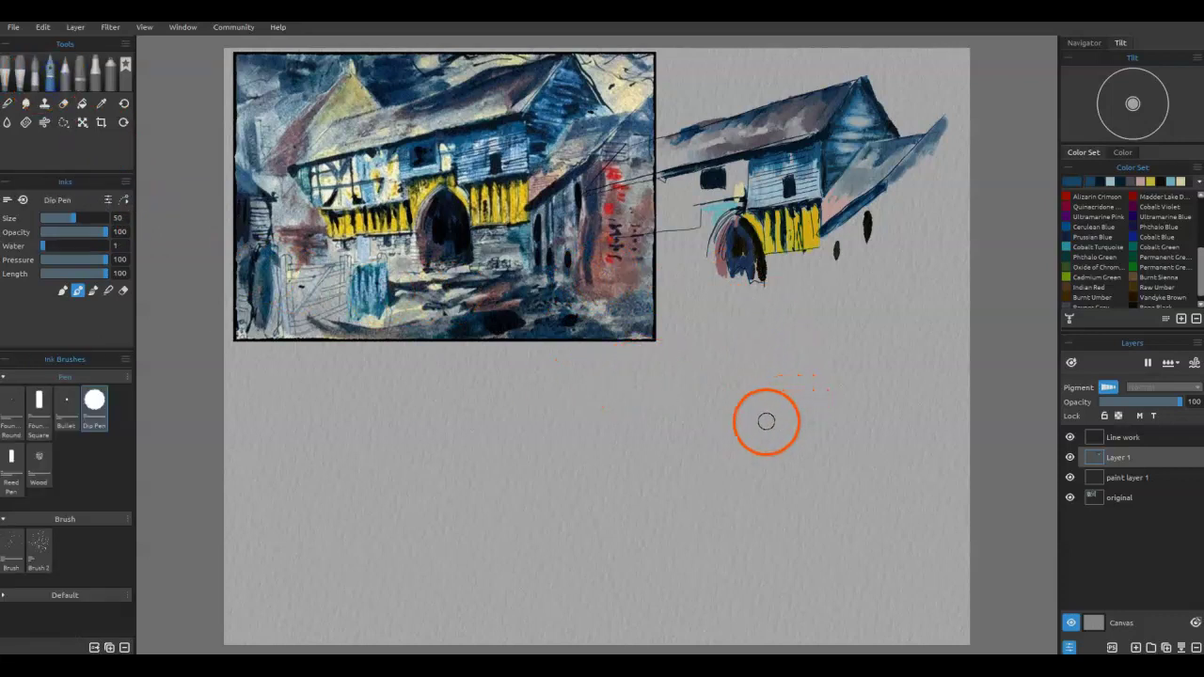
left_click(800, 398)
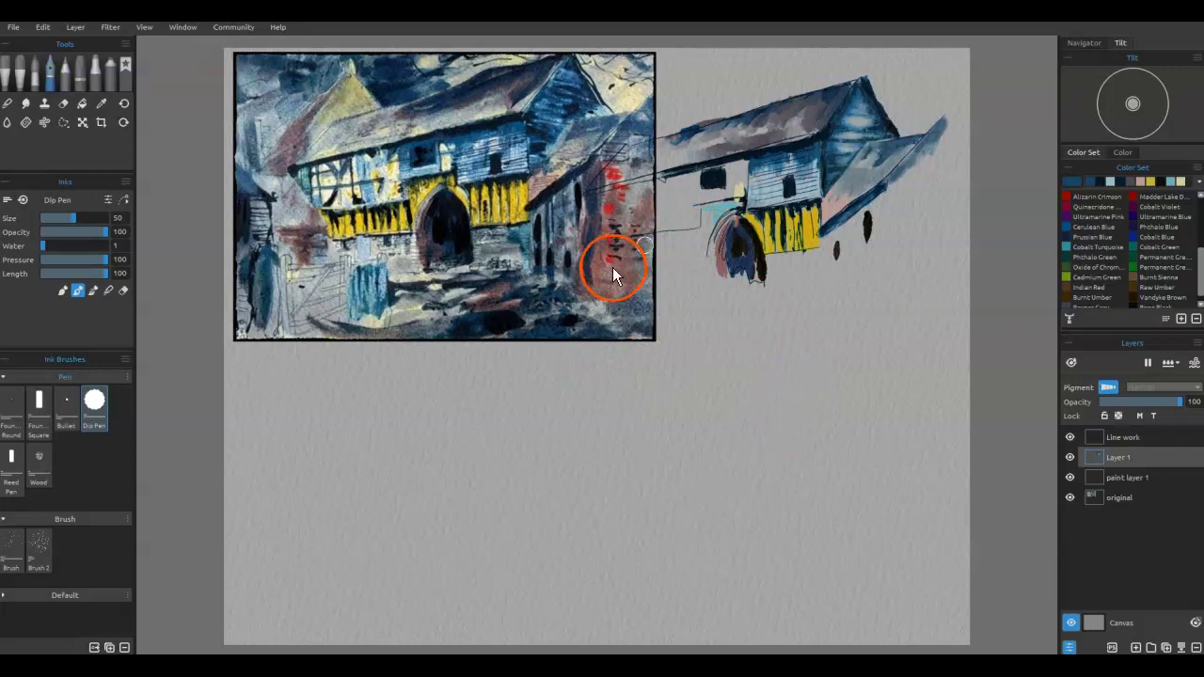
key("alt")
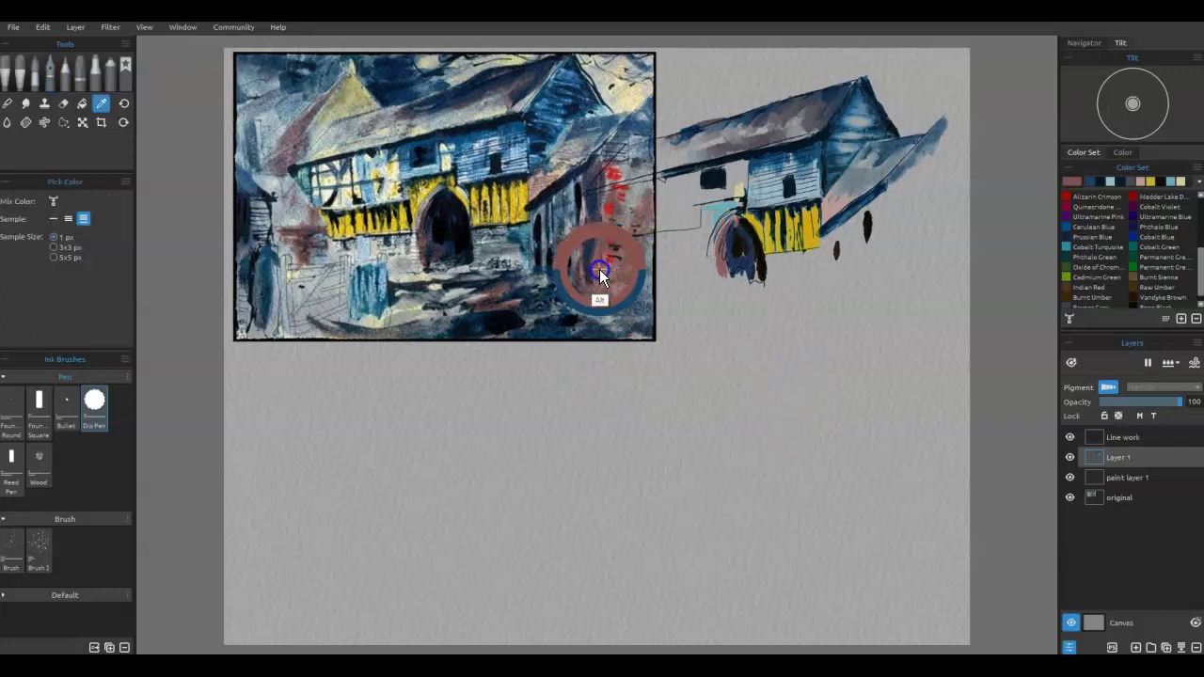
mouse_move(788, 367)
left_mouse_down()
mouse_move(778, 403)
mouse_move(817, 495)
mouse_move(843, 426)
mouse_move(854, 447)
mouse_move(805, 506)
mouse_move(772, 478)
mouse_move(823, 409)
left_mouse_up()
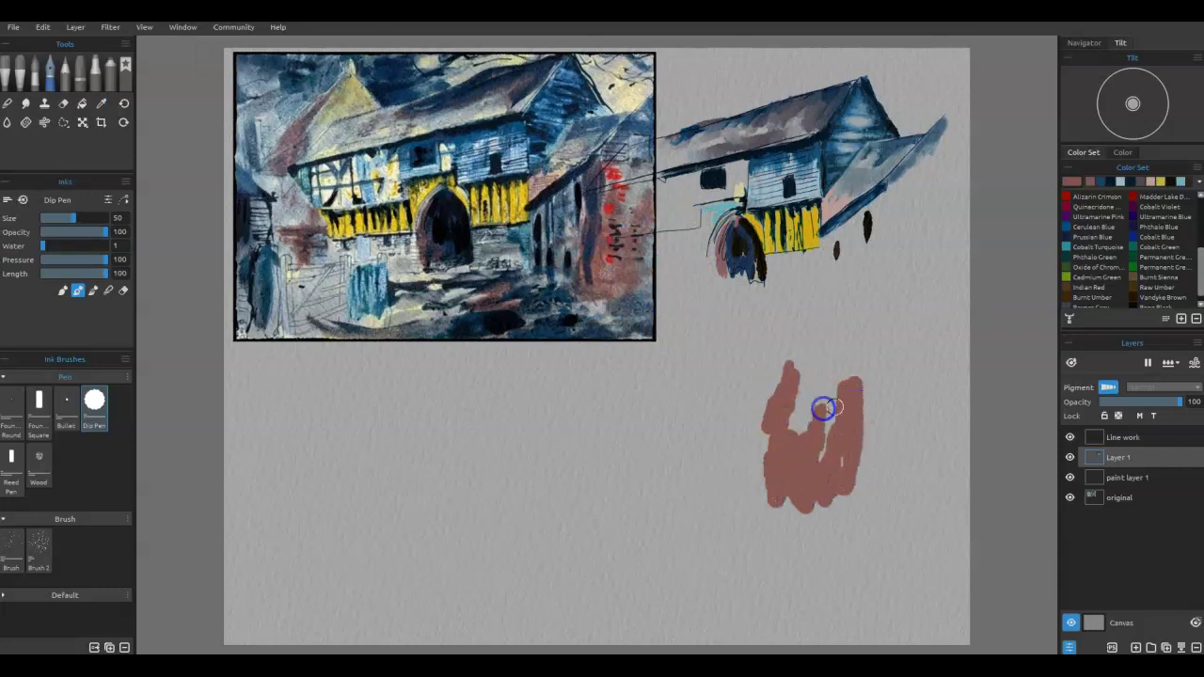
Soften the red patch's edges with watercolor Wash Flat strokes in the same red, reducing the brush size to 14.
left_click(36, 79)
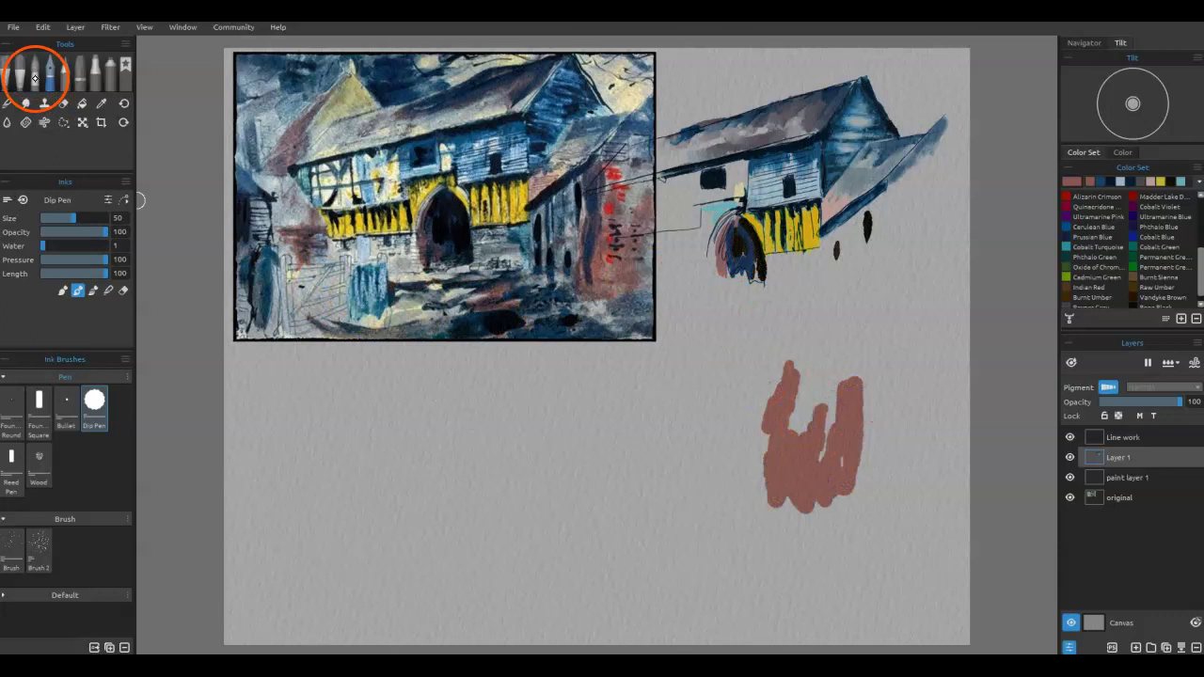
mouse_move(74, 442)
left_mouse_down()
mouse_move(81, 370)
mouse_move(96, 411)
mouse_move(76, 552)
mouse_move(94, 452)
left_mouse_up()
left_click(13, 376)
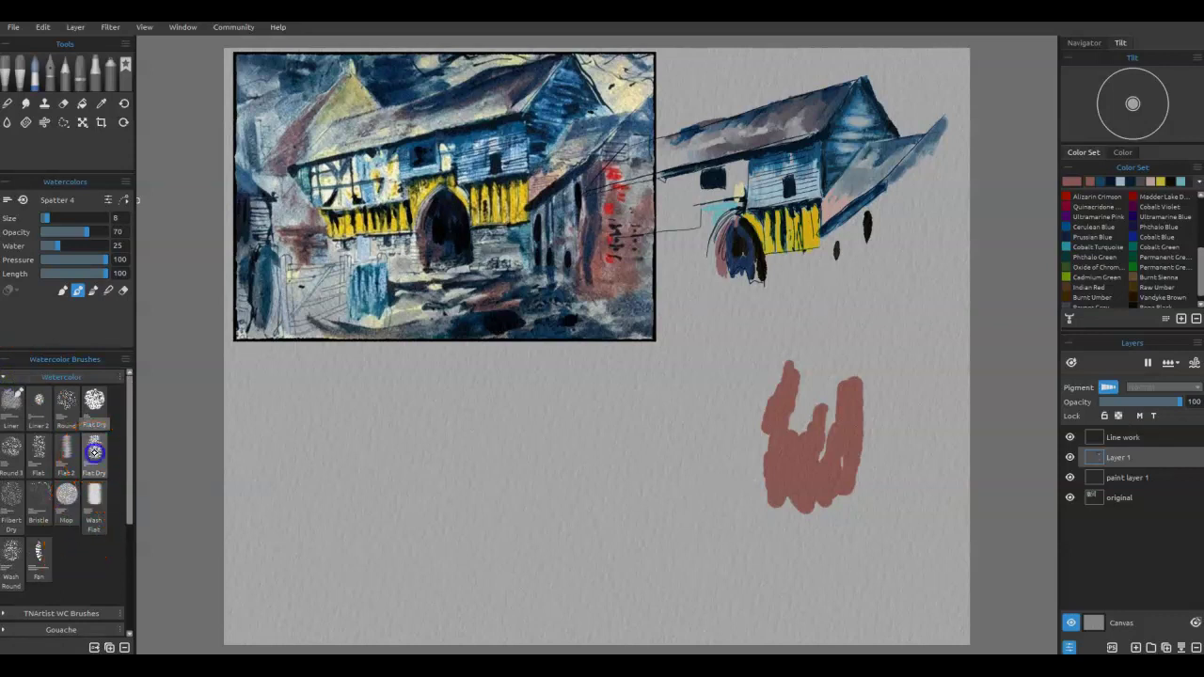
left_click_drag(88, 498, 91, 500)
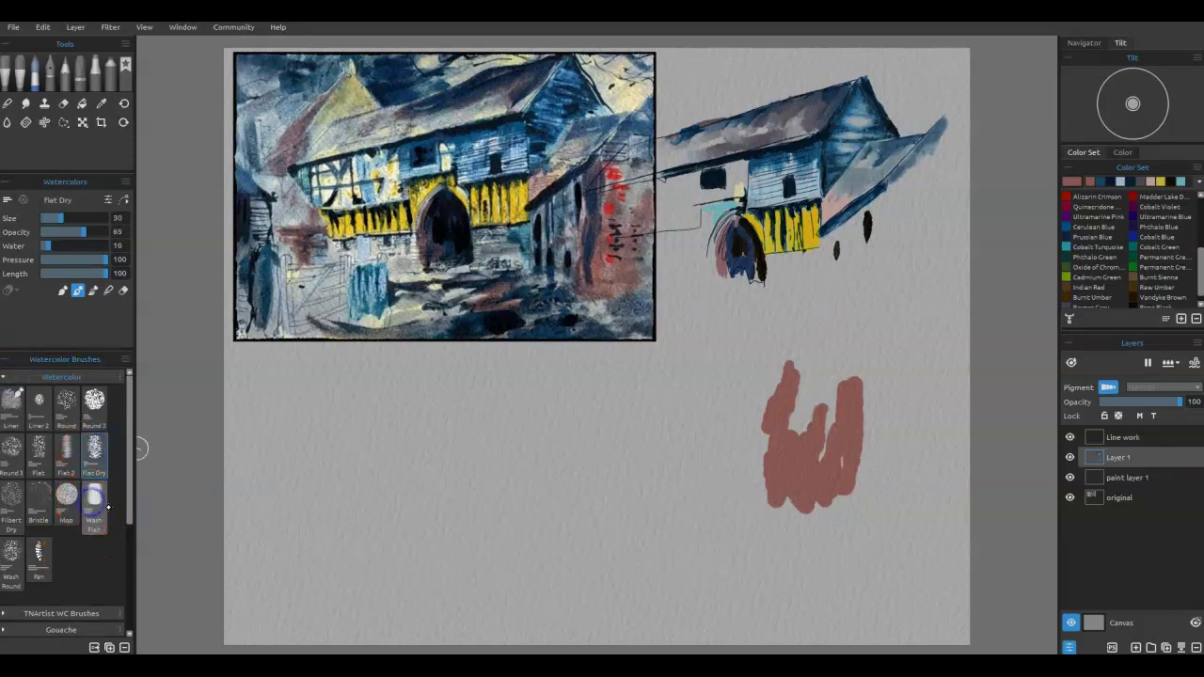
left_click_drag(543, 352, 847, 471)
mouse_move(60, 246)
left_mouse_down()
mouse_move(73, 246)
mouse_move(49, 217)
left_mouse_up()
mouse_move(852, 381)
left_mouse_down()
mouse_move(848, 494)
mouse_move(828, 463)
mouse_move(829, 403)
mouse_move(798, 441)
mouse_move(791, 365)
mouse_move(769, 444)
mouse_move(779, 519)
mouse_move(827, 517)
left_mouse_up()
Blend the brick-red patch with the Wash Flat brush in blending mode, smoothing its interior and pulling its edges outward.
left_click(123, 290)
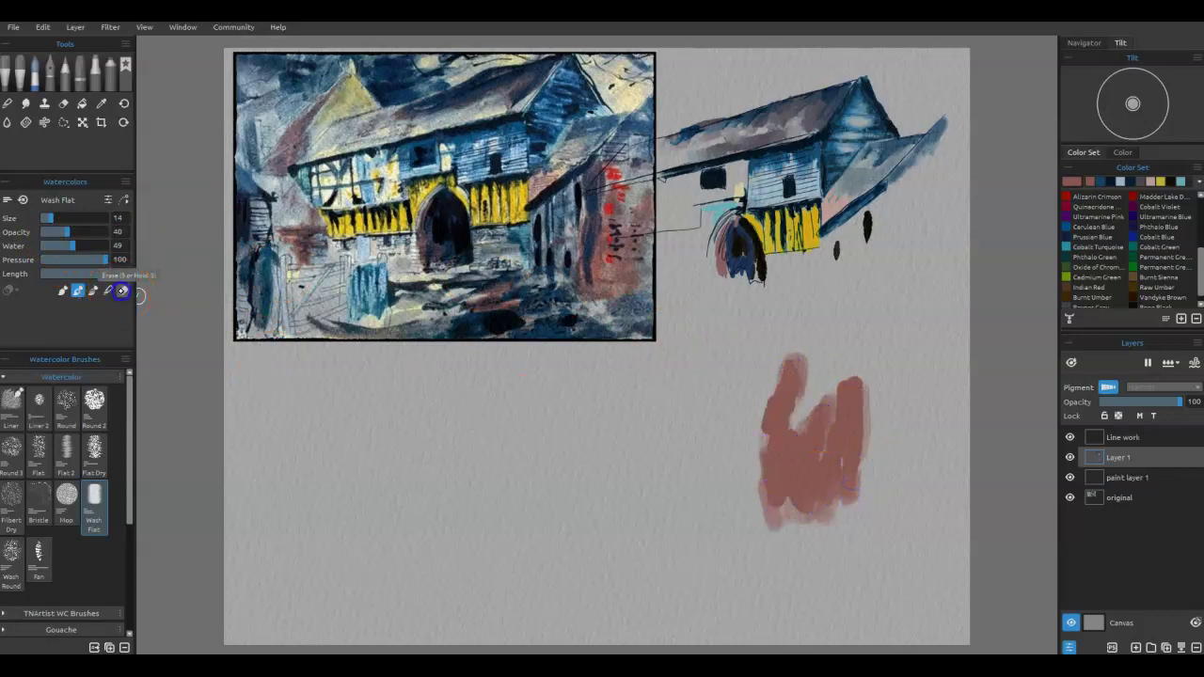
mouse_move(795, 447)
left_mouse_down()
mouse_move(812, 474)
mouse_move(796, 449)
mouse_move(780, 500)
mouse_move(787, 468)
mouse_move(801, 491)
mouse_move(775, 514)
mouse_move(831, 485)
mouse_move(853, 371)
mouse_move(838, 417)
mouse_move(772, 440)
mouse_move(796, 357)
mouse_move(782, 430)
left_mouse_up()
key("b")
left_click_drag(782, 480, 806, 479)
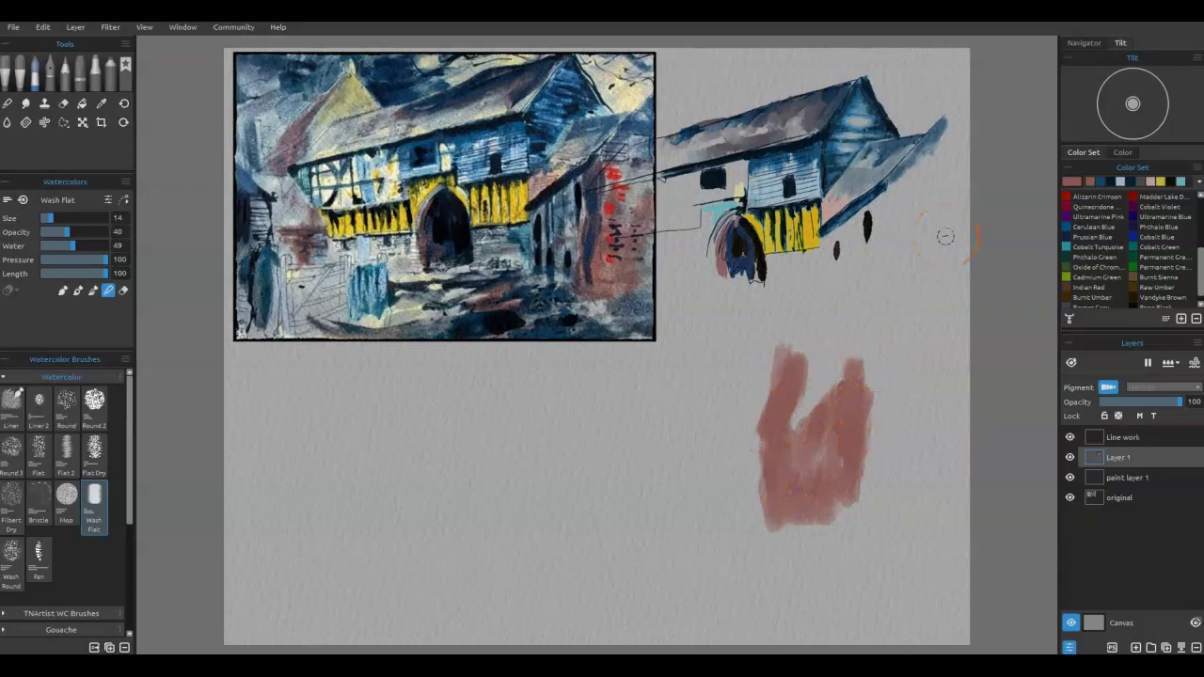
mouse_move(815, 381)
left_mouse_down()
mouse_move(793, 395)
mouse_move(796, 344)
left_mouse_up()
Wash grey along the red patch's right edge and dark blue down its left side, both sampled from the reference wall, and merge them into the red.
key("alt")
left_click(641, 269, "alt")
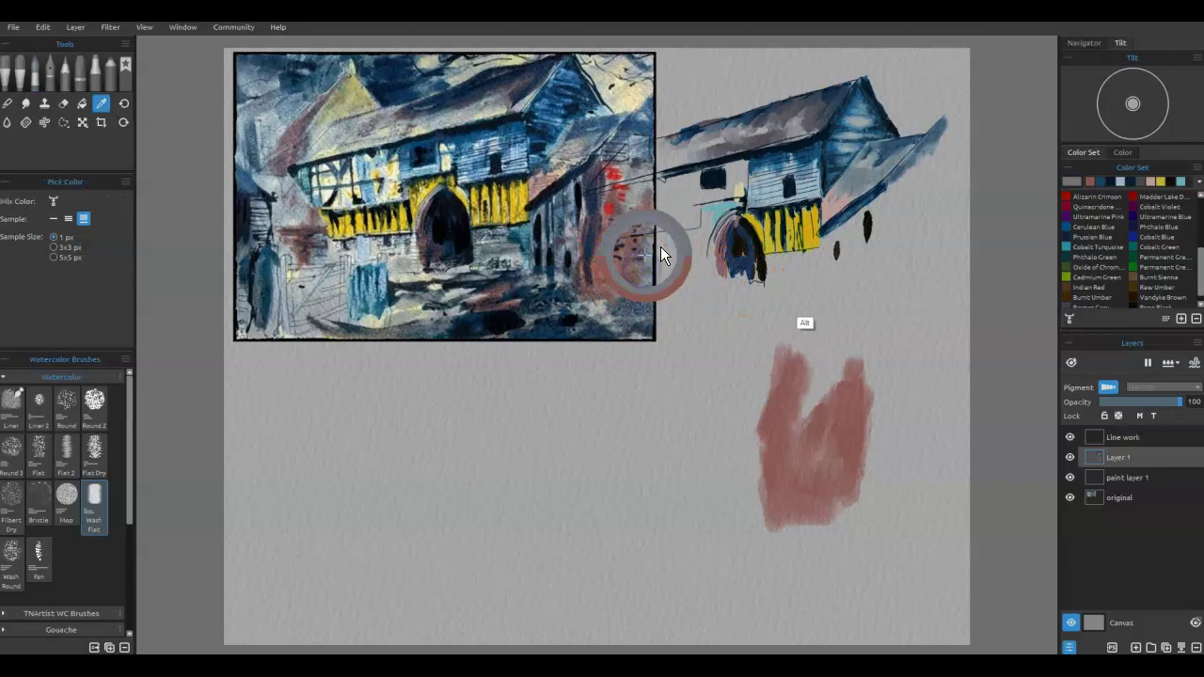
mouse_move(865, 454)
left_mouse_down()
mouse_move(863, 515)
mouse_move(867, 412)
mouse_move(875, 503)
left_mouse_up()
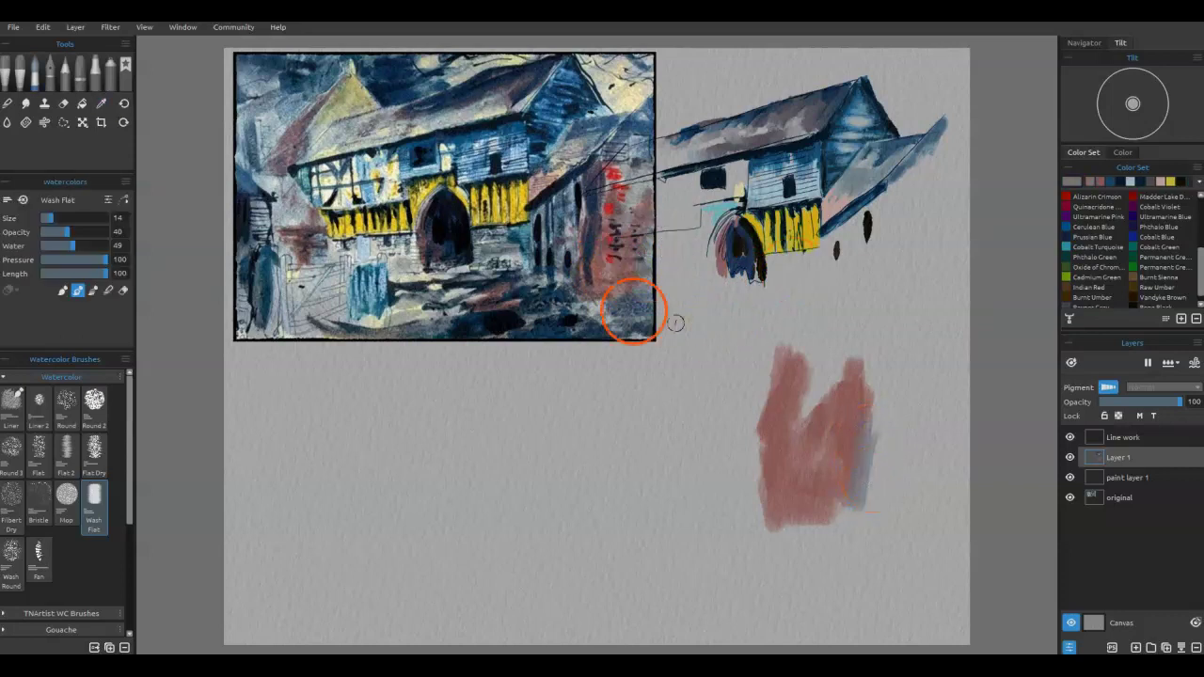
left_click(590, 235, "alt")
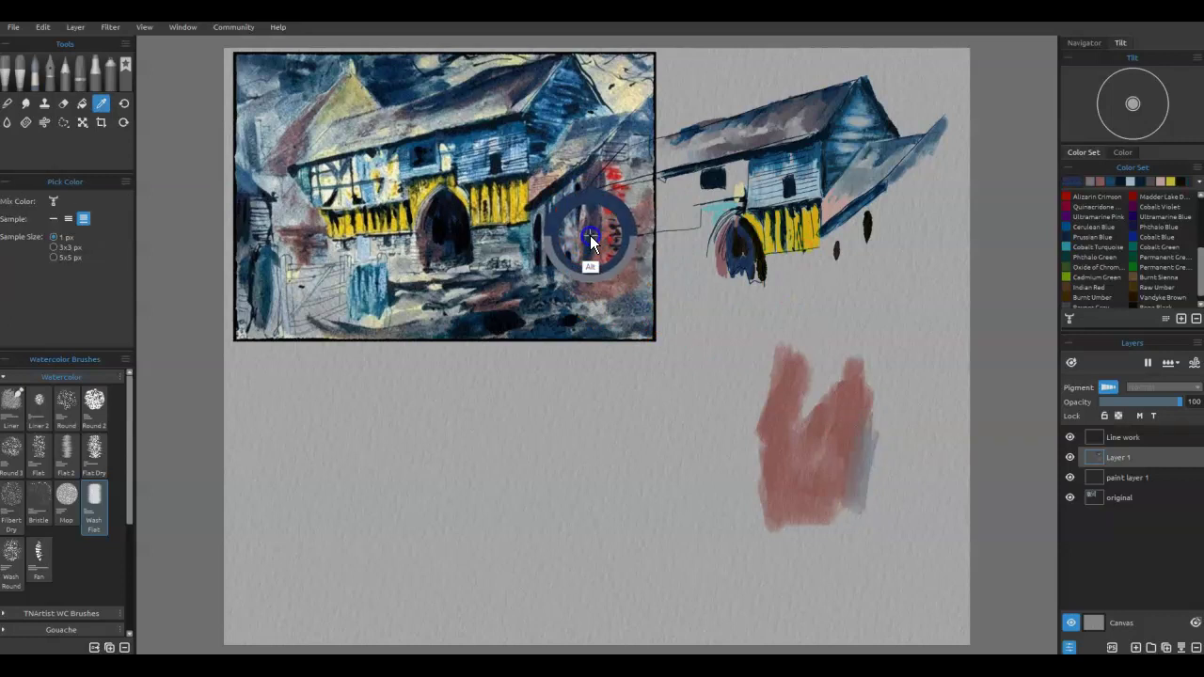
mouse_move(788, 423)
left_mouse_down()
mouse_move(789, 374)
mouse_move(780, 476)
mouse_move(787, 352)
left_mouse_up()
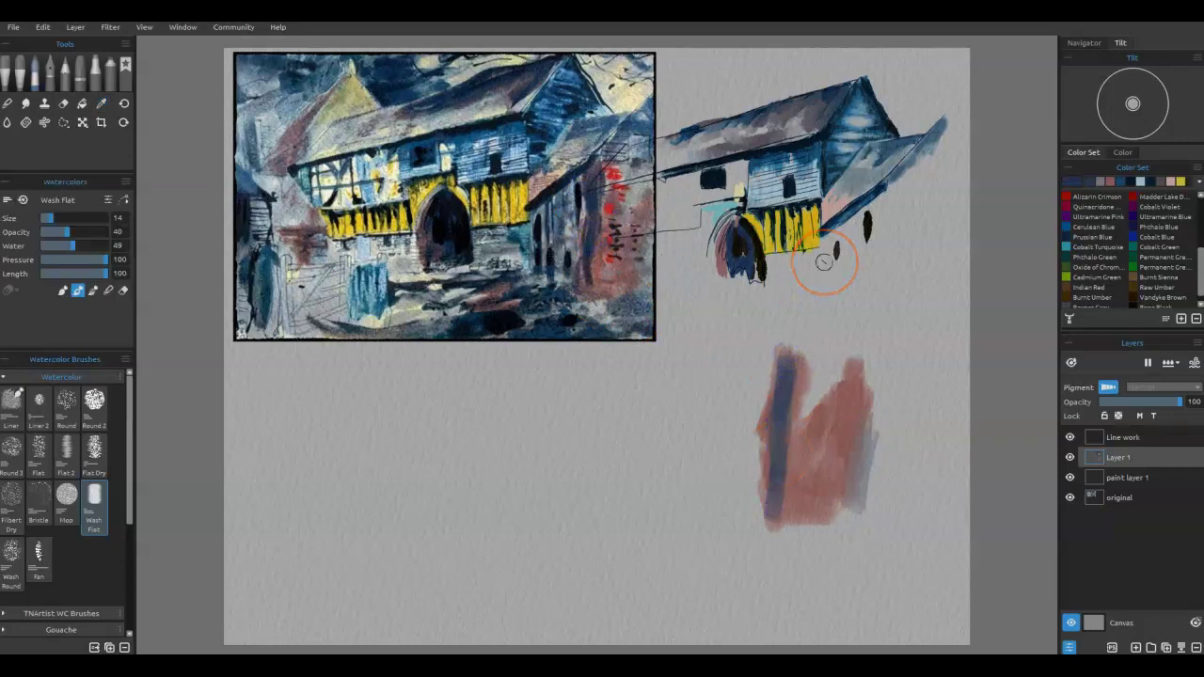
mouse_move(778, 414)
left_mouse_down()
mouse_move(788, 439)
mouse_move(812, 385)
mouse_move(793, 484)
mouse_move(806, 457)
mouse_move(815, 468)
left_mouse_up()
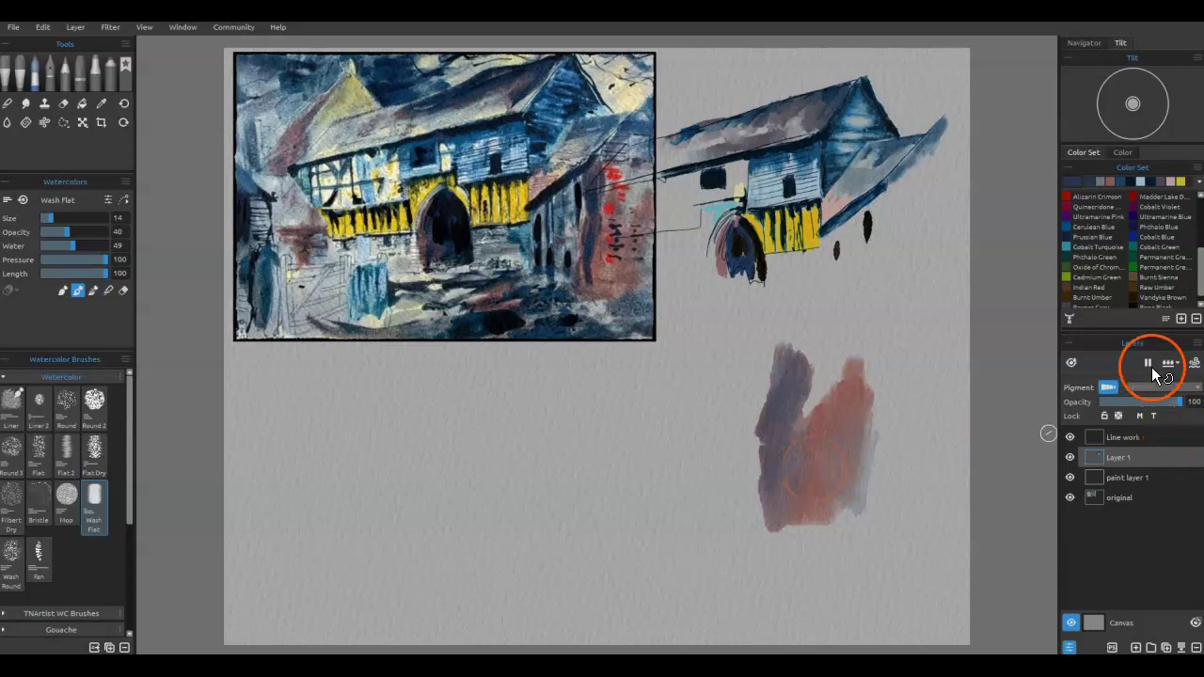
Pause the paint diffusion, add a dark blue streak down the patch's left side and blend it in.
left_click(1152, 366)
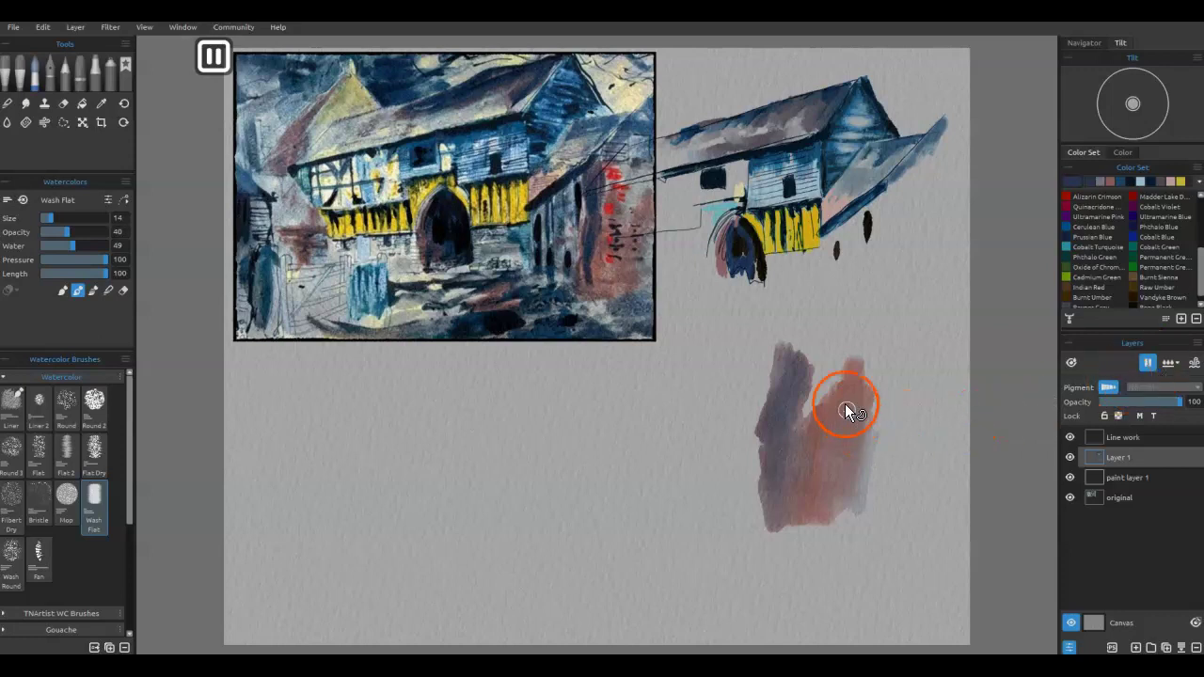
mouse_move(819, 403)
left_mouse_down()
mouse_move(790, 479)
mouse_move(795, 437)
mouse_move(805, 467)
mouse_move(799, 428)
mouse_move(809, 457)
left_mouse_up()
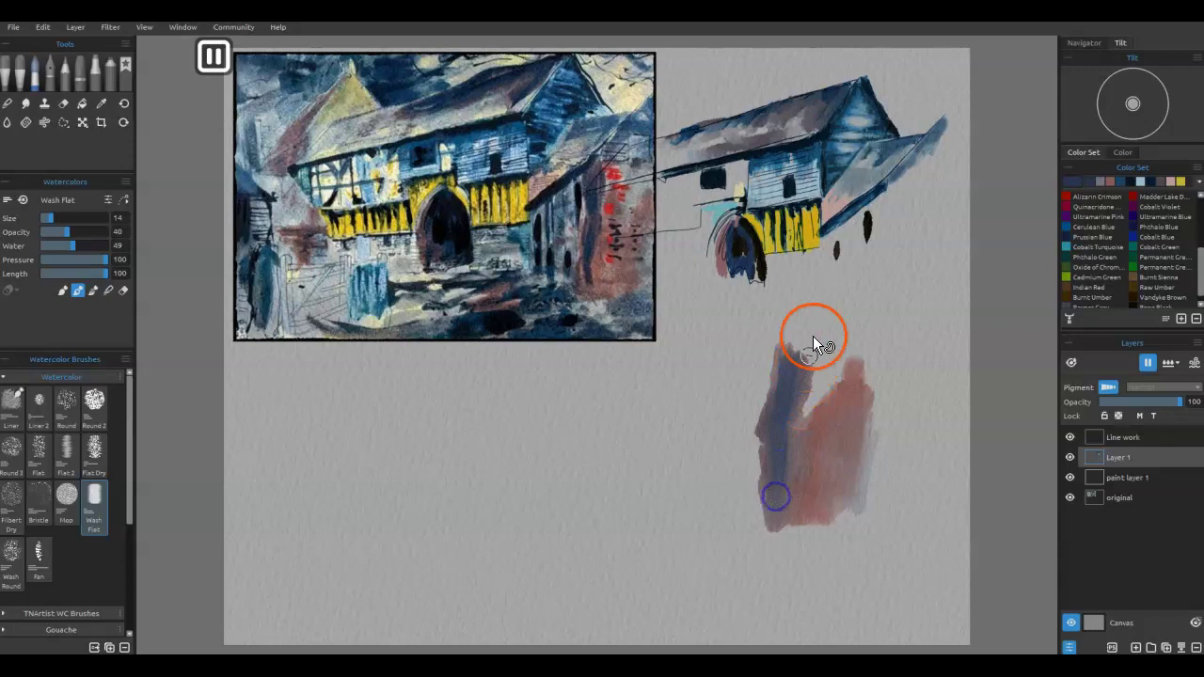
mouse_move(776, 481)
left_mouse_down()
mouse_move(786, 514)
mouse_move(783, 453)
mouse_move(819, 384)
mouse_move(788, 409)
mouse_move(792, 366)
mouse_move(819, 370)
mouse_move(878, 452)
mouse_move(803, 476)
mouse_move(798, 439)
mouse_move(815, 452)
mouse_move(788, 465)
mouse_move(793, 486)
mouse_move(789, 425)
left_mouse_up()
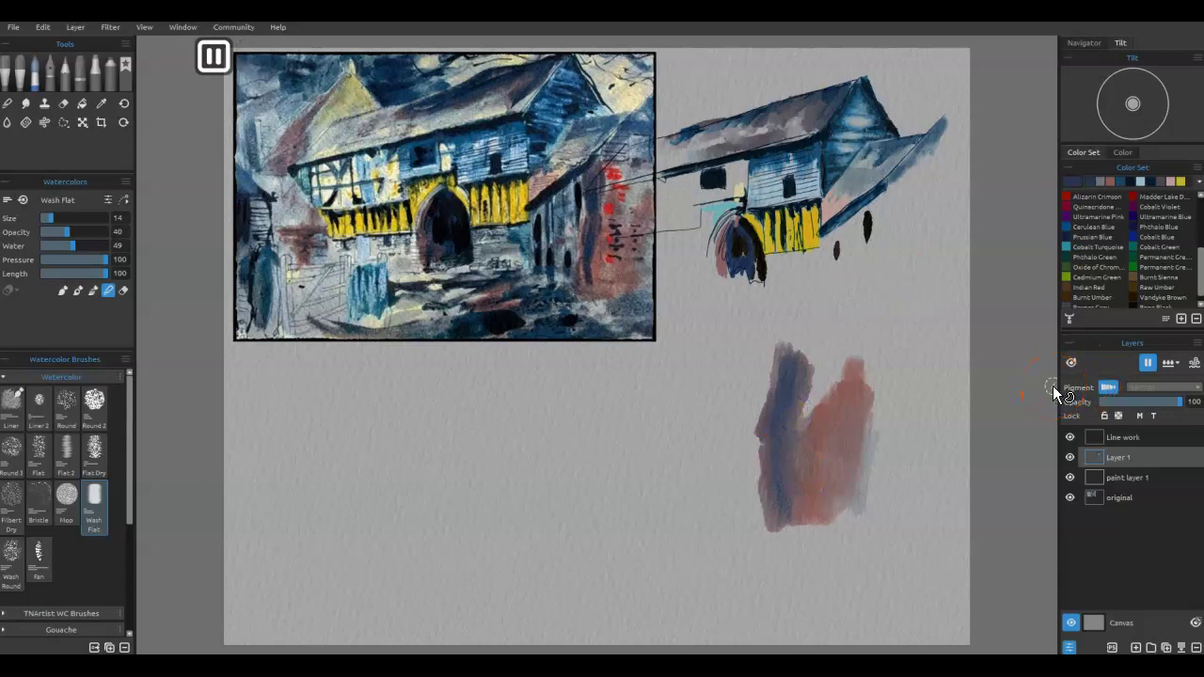
Resume the paint diffusion and blend the red and blue areas of the patch further.
left_click(1146, 365)
left_click(831, 441)
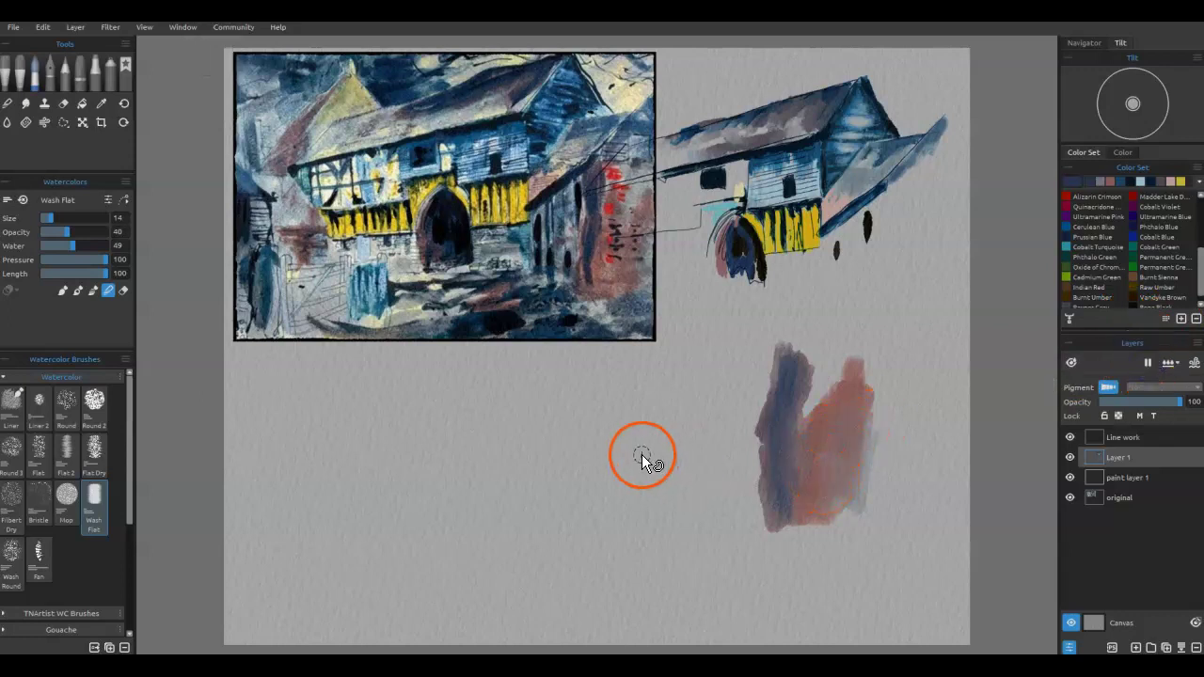
left_click(828, 317)
left_click(670, 441)
mouse_move(798, 401)
left_mouse_down()
mouse_move(834, 429)
mouse_move(800, 404)
mouse_move(800, 486)
mouse_move(813, 427)
mouse_move(783, 459)
mouse_move(788, 381)
mouse_move(777, 497)
mouse_move(766, 423)
mouse_move(785, 323)
mouse_move(780, 392)
mouse_move(788, 366)
mouse_move(818, 420)
left_mouse_up()
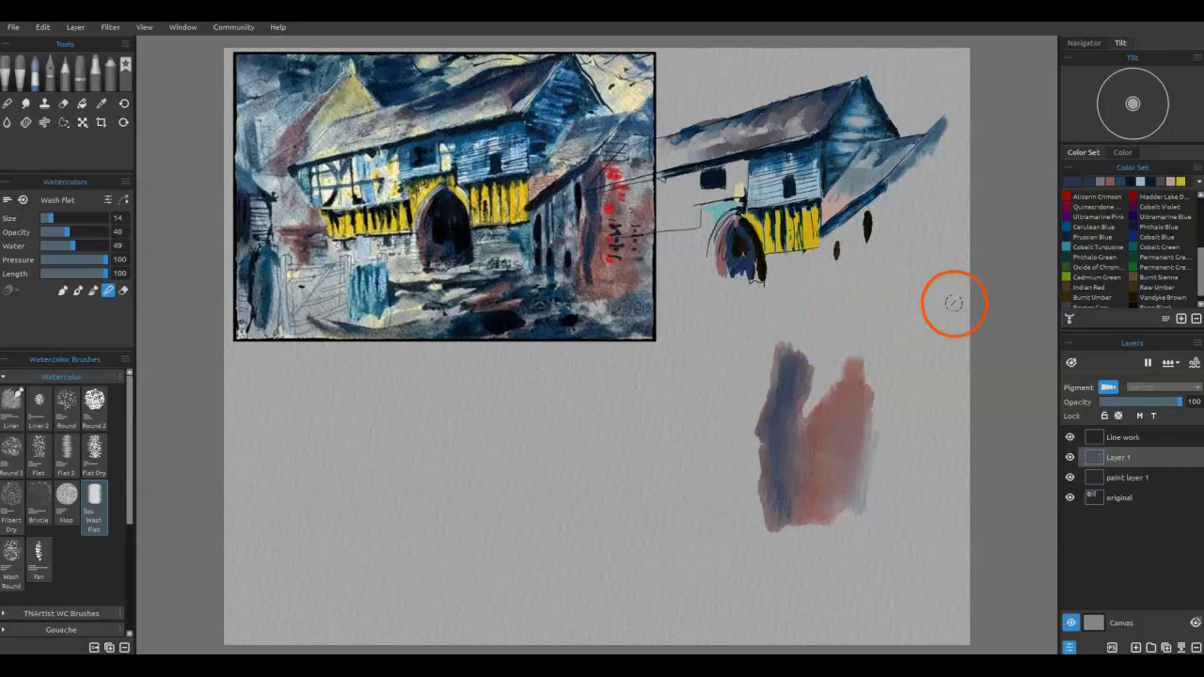
Lasso the red and blue patch, remove it from Layer 1 and paste it as a new layer above paint layer 1.
key("s")
mouse_move(828, 497)
left_mouse_down()
mouse_move(888, 528)
mouse_move(887, 349)
mouse_move(730, 429)
mouse_move(745, 527)
left_mouse_up()
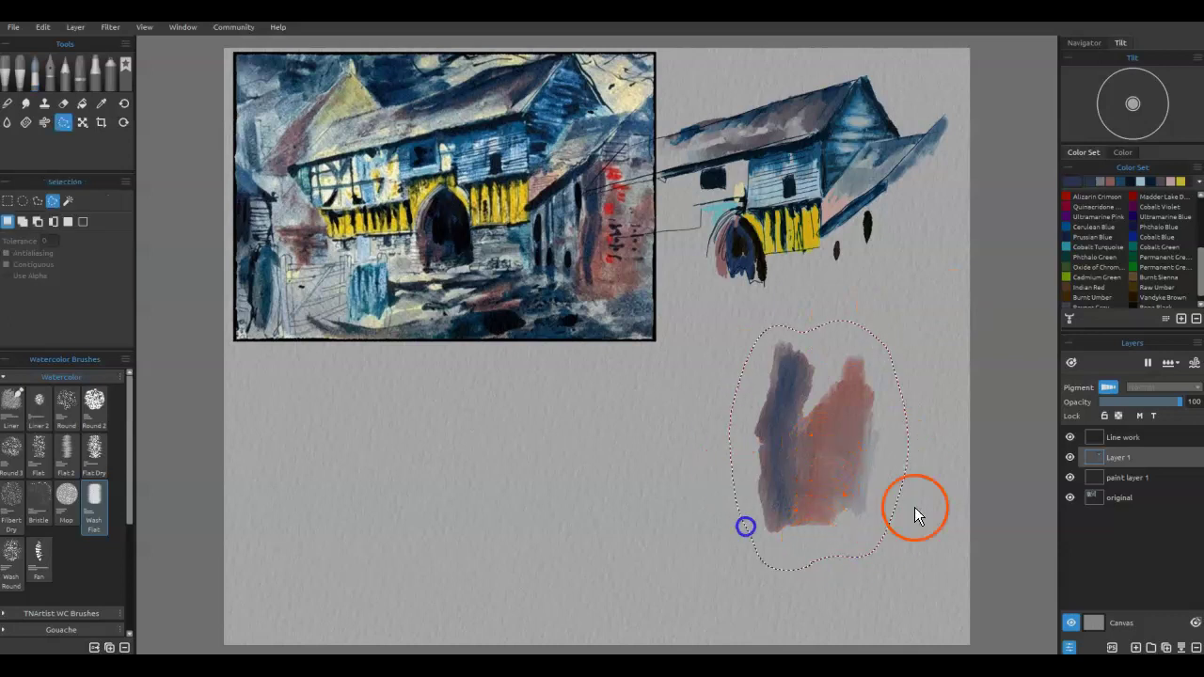
key("Delete")
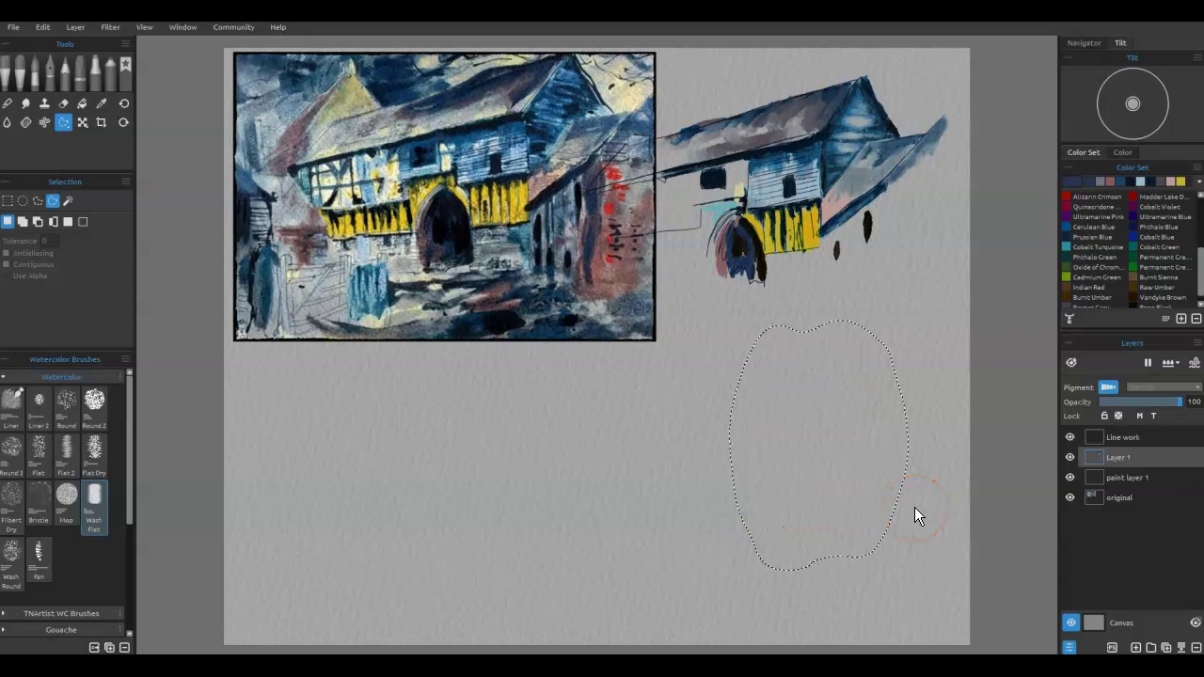
left_click(1133, 479)
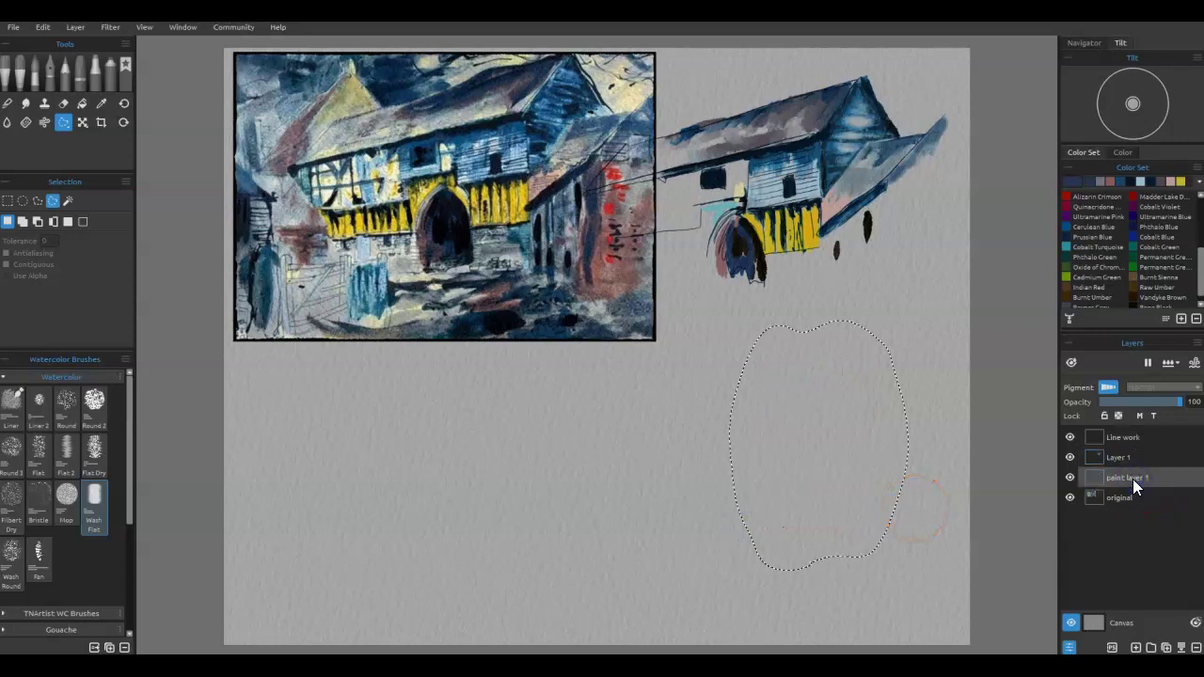
key("ctrl+v")
Move the pasted patch up beneath the side building's sloping roof, over the two dark window ovals.
key("ctrl+t")
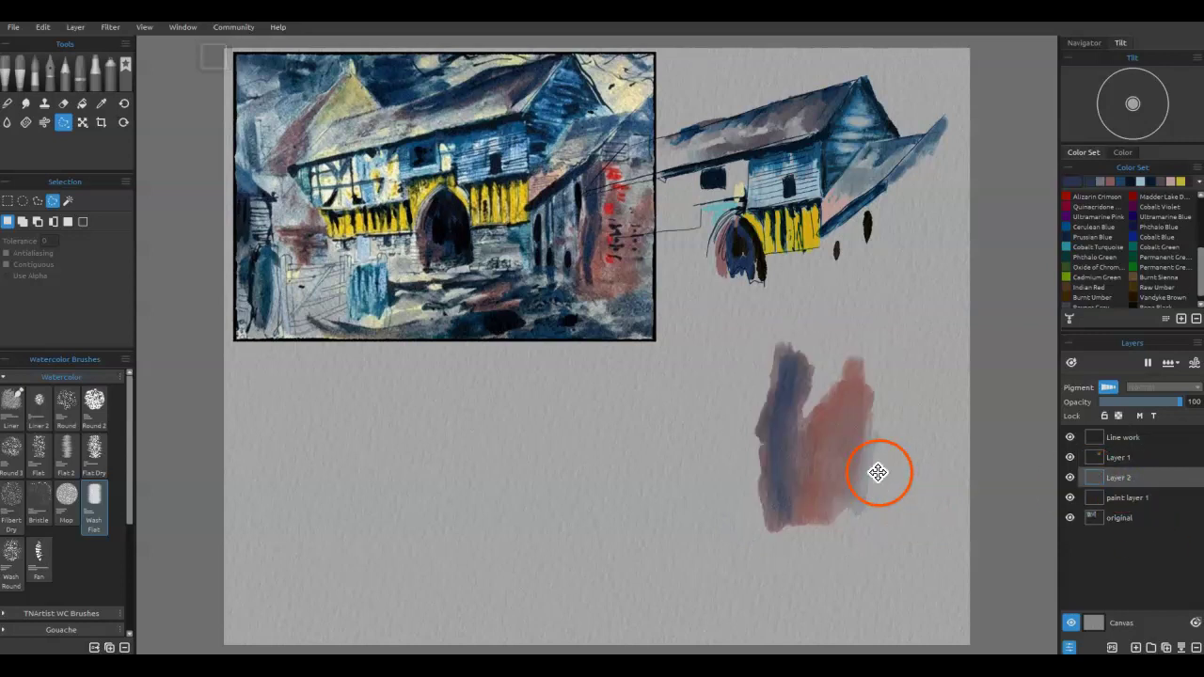
left_click_drag(855, 465, 914, 317)
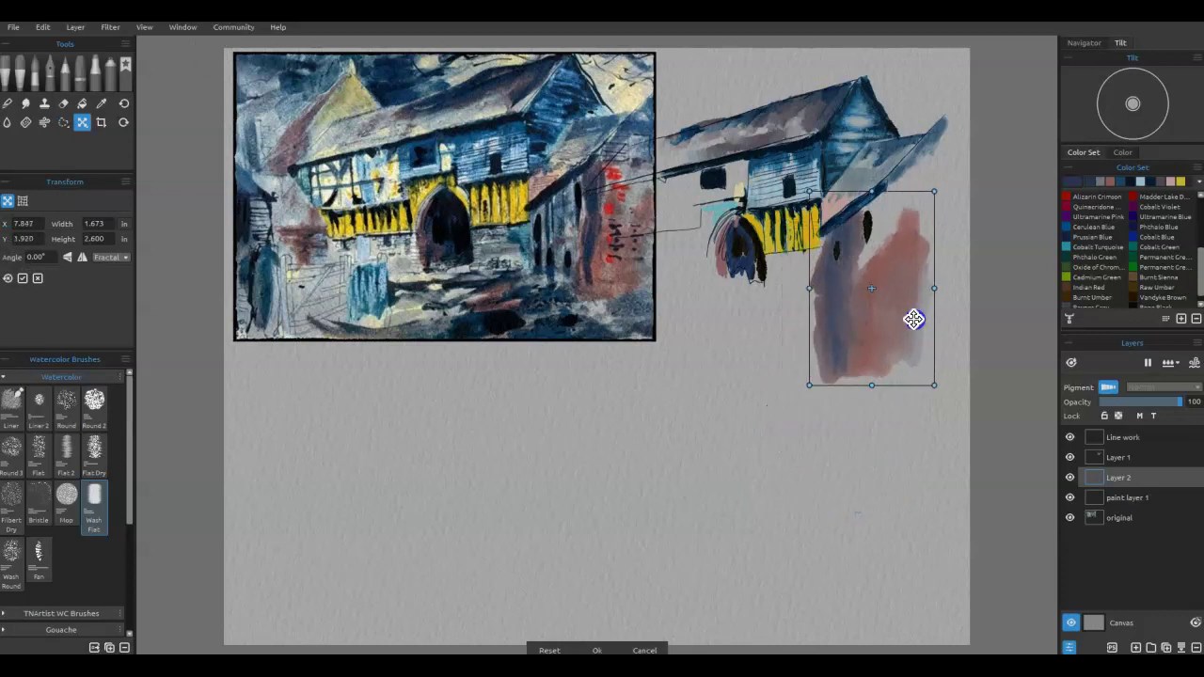
left_click(882, 352)
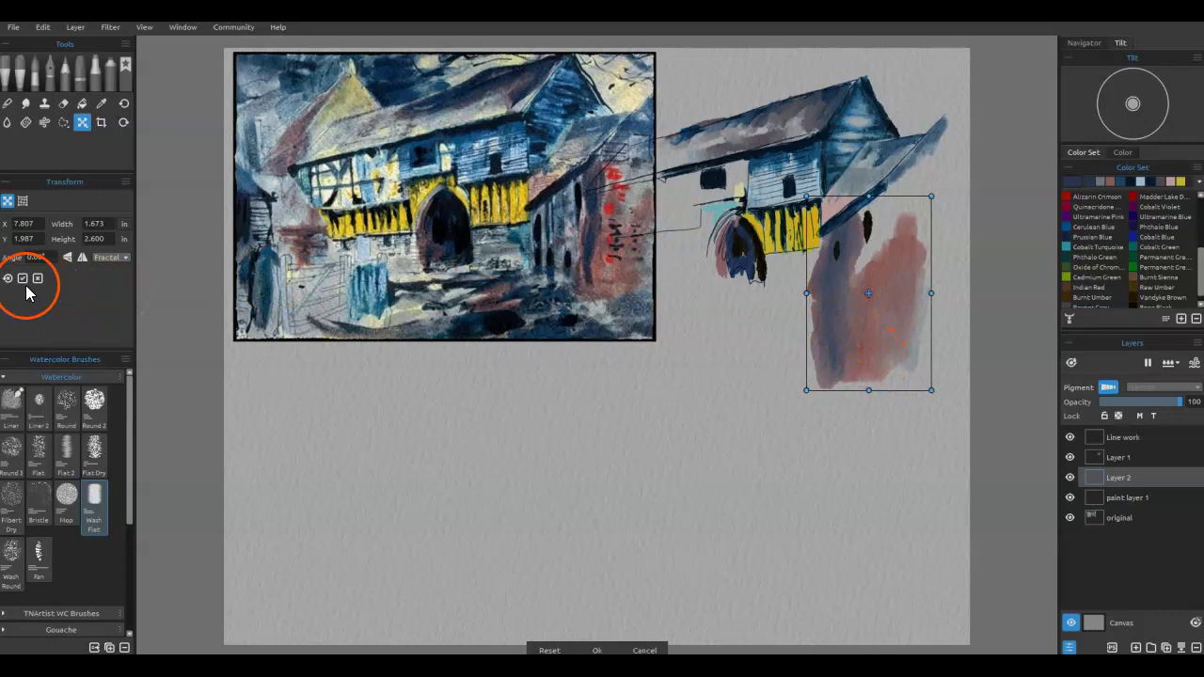
Warp the red and blue patch with a mesh split of 3, pulling its left edge inward, right edge outward and upper and lower middle outward.
left_click(24, 205)
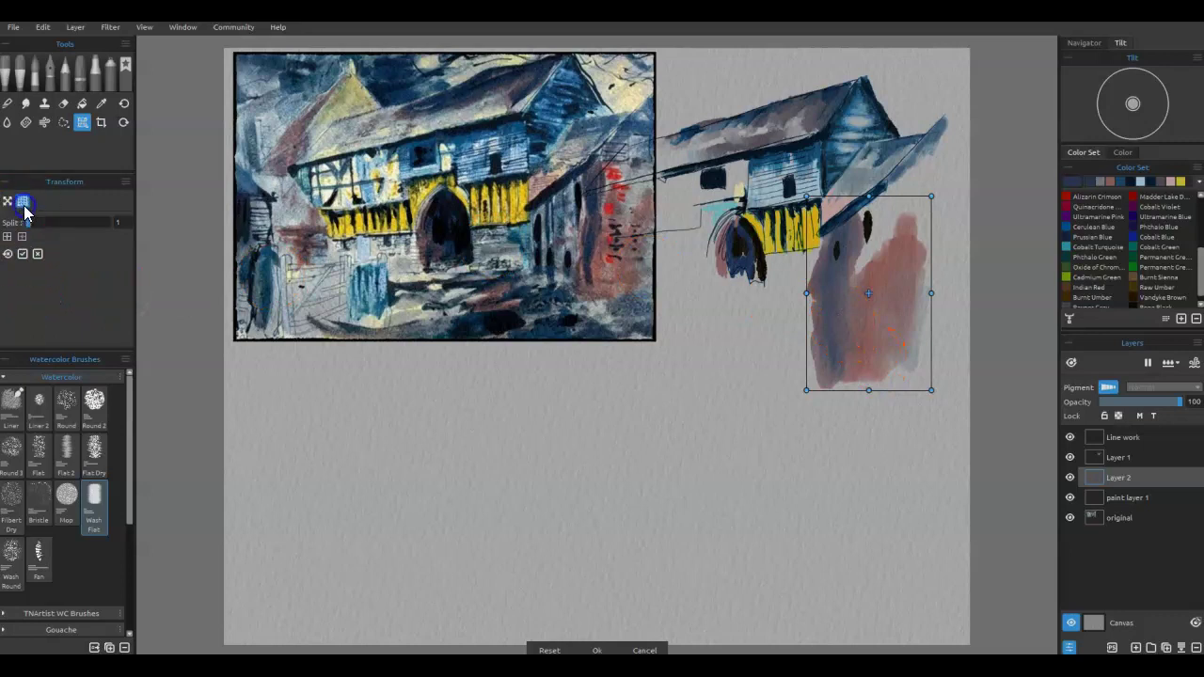
left_click(28, 220)
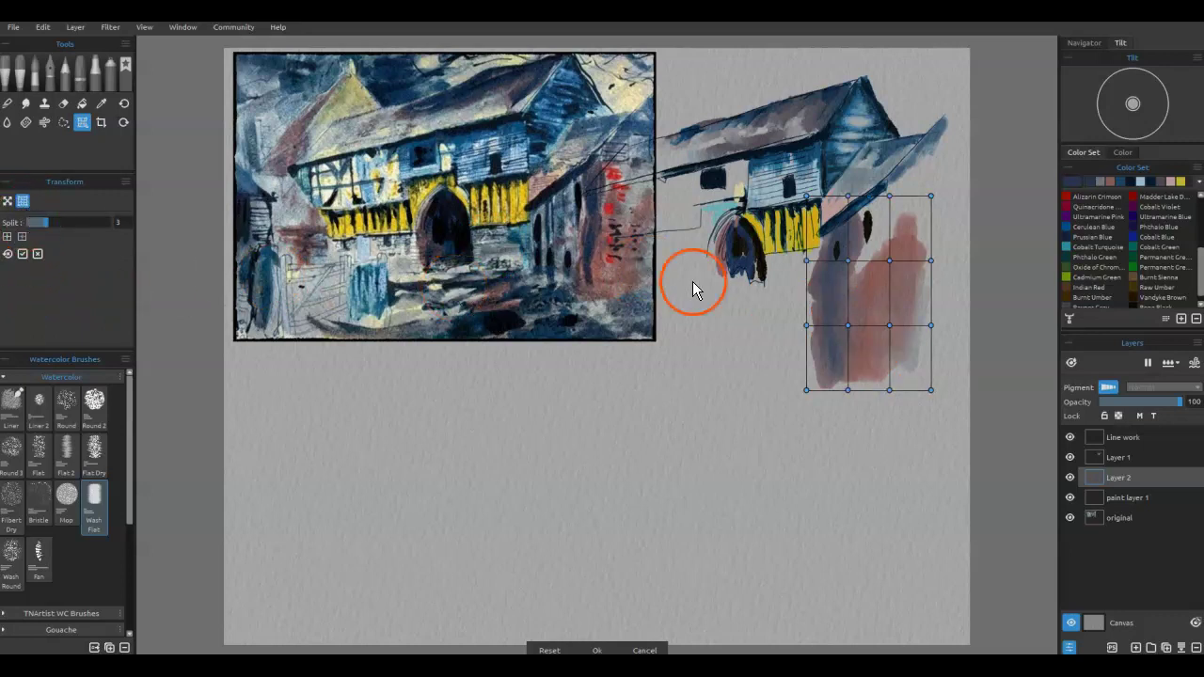
left_click_drag(807, 266, 815, 266)
left_click_drag(807, 326, 820, 332)
left_click_drag(806, 390, 820, 403)
mouse_move(888, 260)
left_mouse_down()
mouse_move(879, 269)
mouse_move(890, 234)
mouse_move(893, 248)
mouse_move(849, 262)
left_mouse_up()
left_click_drag(887, 188, 890, 177)
left_click_drag(930, 325, 939, 325)
left_click(888, 388)
left_click_drag(888, 389, 886, 415)
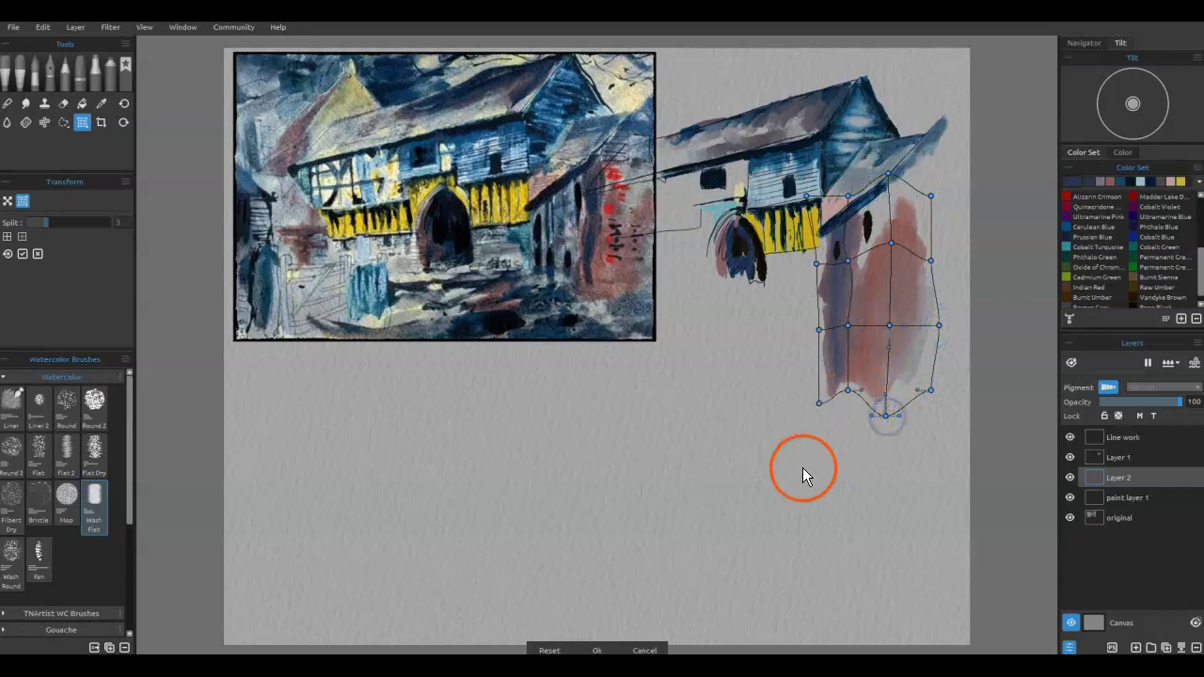
key("Return")
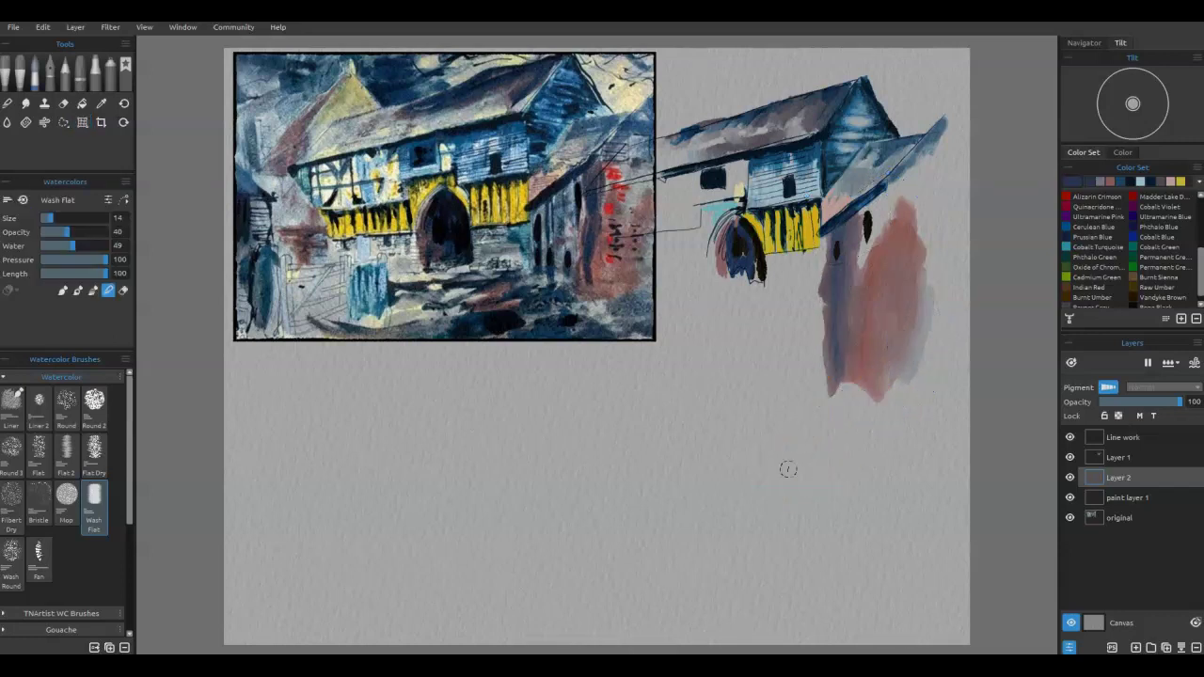
Blend the warped patch's lower edge, right side and red interior with the Wash Flat watercolor brush.
mouse_move(871, 367)
left_mouse_down()
mouse_move(879, 385)
mouse_move(844, 413)
mouse_move(851, 308)
mouse_move(848, 386)
mouse_move(844, 376)
left_mouse_up()
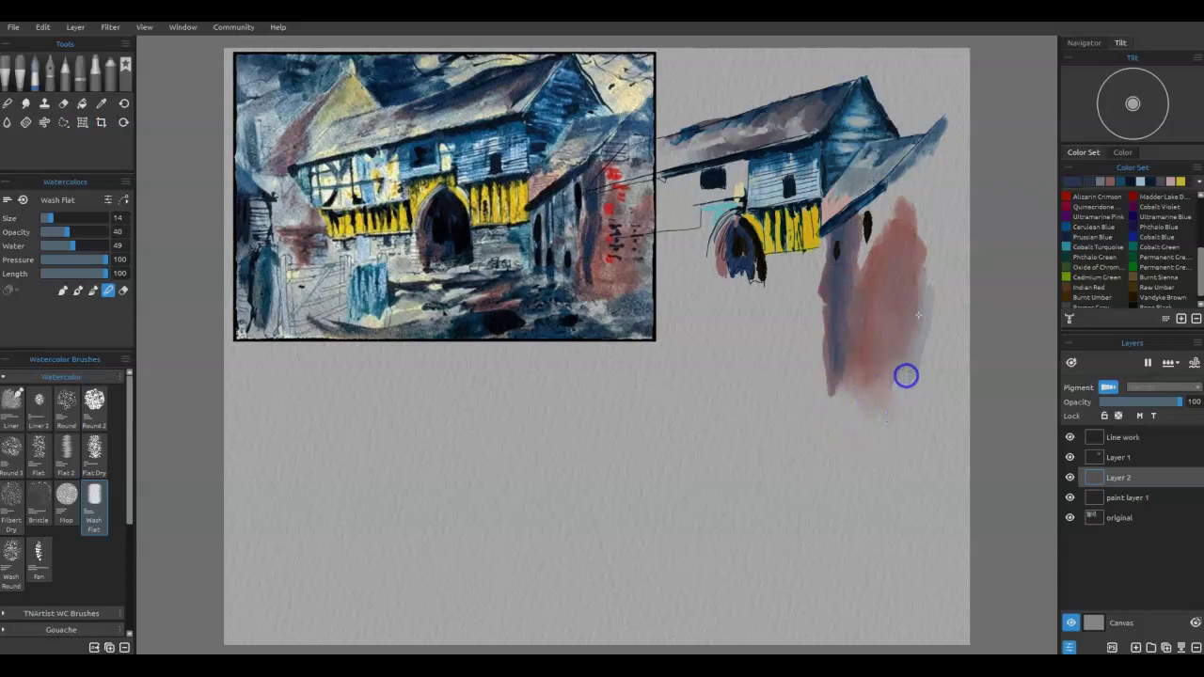
mouse_move(870, 279)
left_mouse_down()
mouse_move(825, 403)
mouse_move(838, 443)
left_mouse_up()
left_click_drag(854, 287, 895, 229)
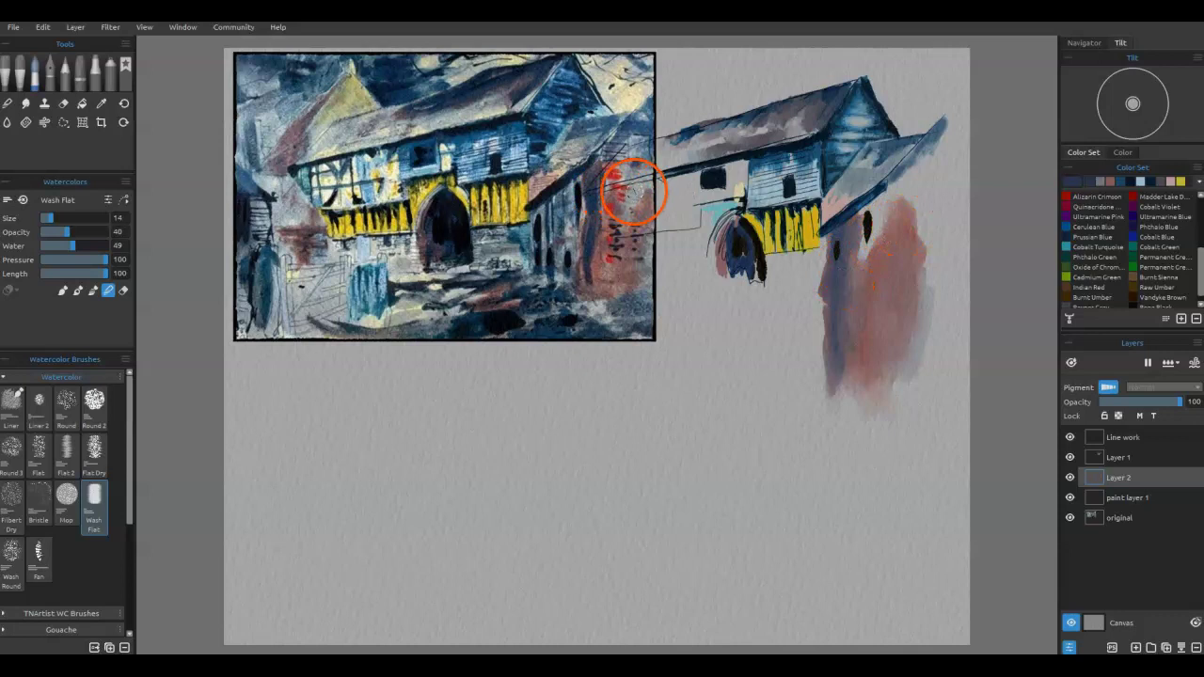
mouse_move(936, 141)
left_mouse_down()
mouse_move(911, 168)
mouse_move(887, 255)
mouse_move(932, 129)
left_mouse_up()
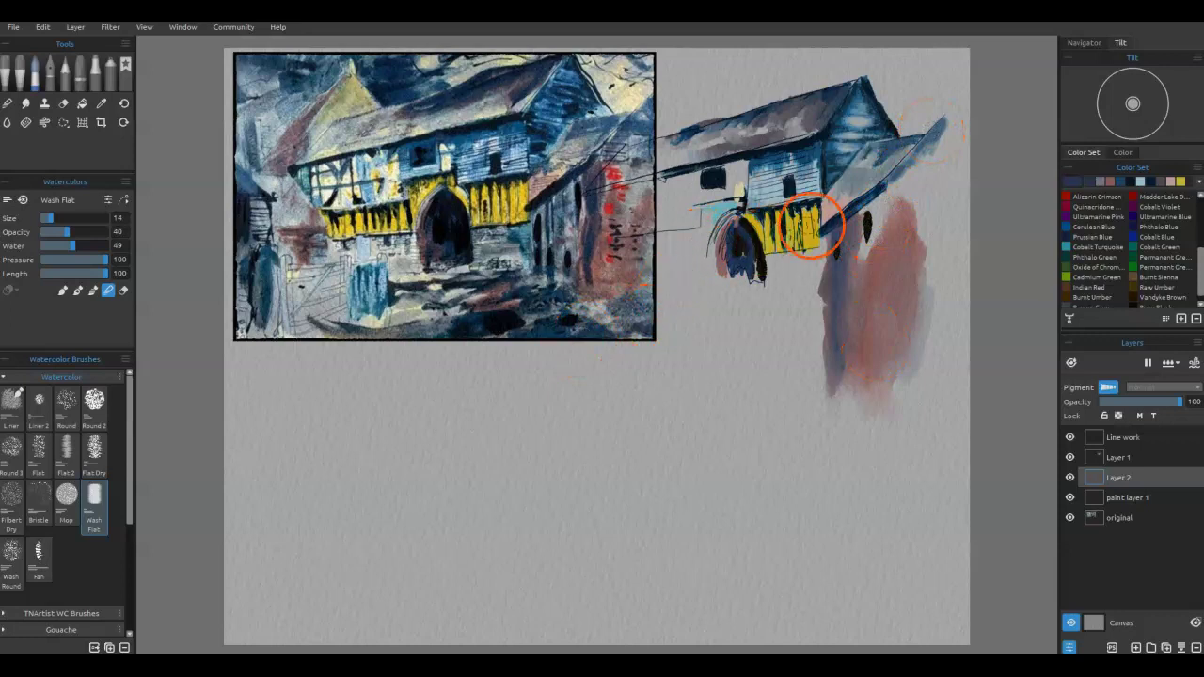
Merge Layer 1, Layer 2 and paint layer 1 into a single layer.
left_click(1128, 459)
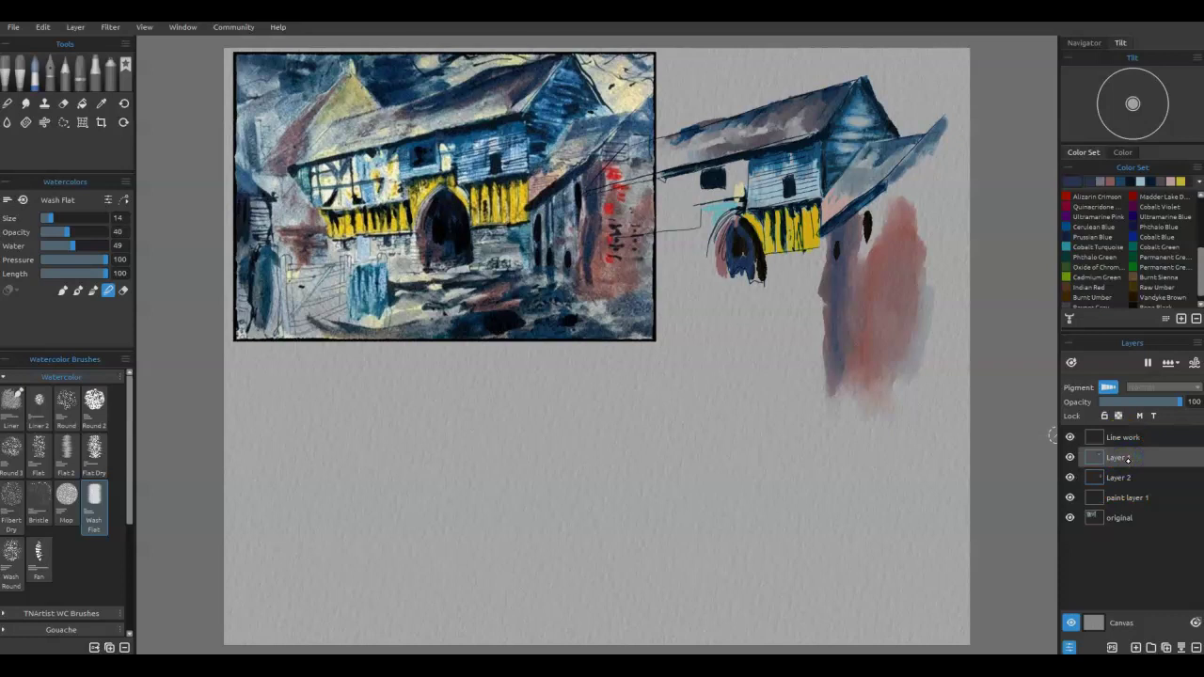
left_click(1134, 499, "shift")
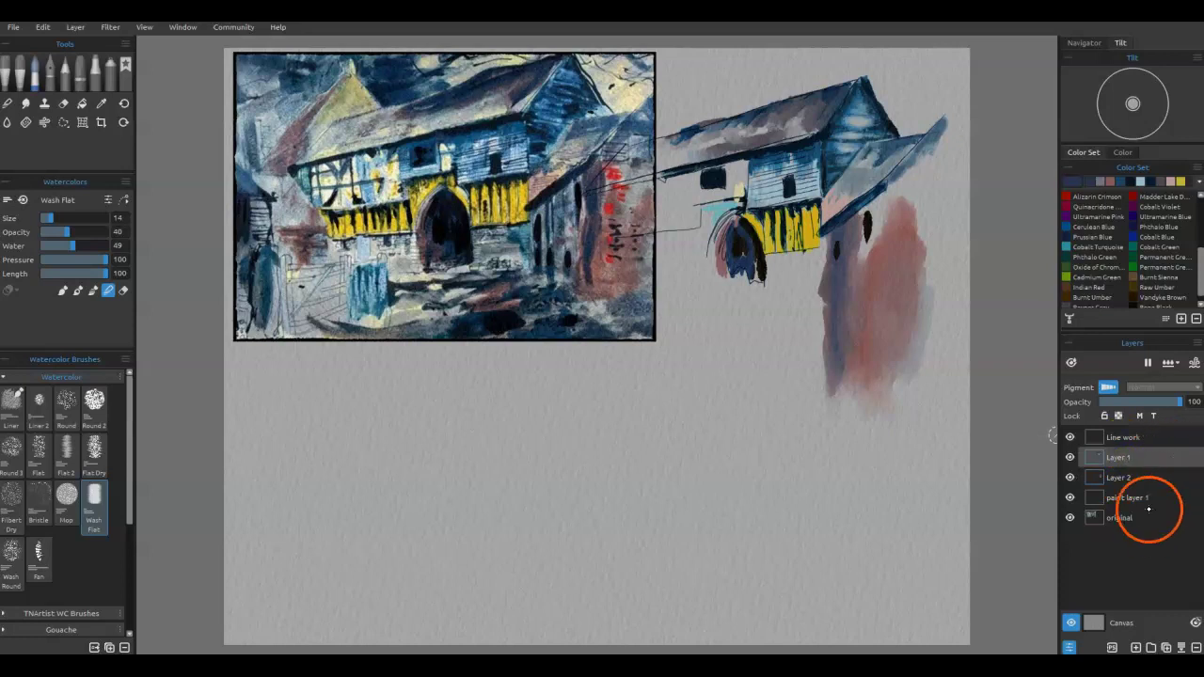
left_click(1180, 647)
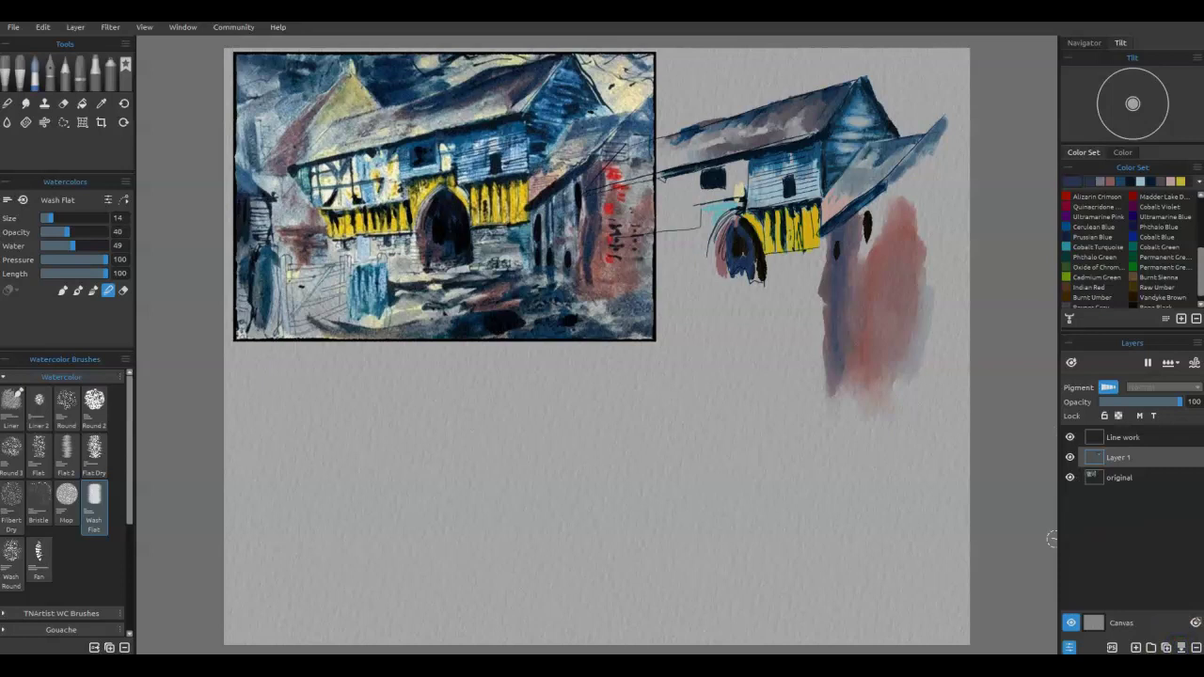
left_click(830, 214)
left_click(736, 326)
left_click(765, 250)
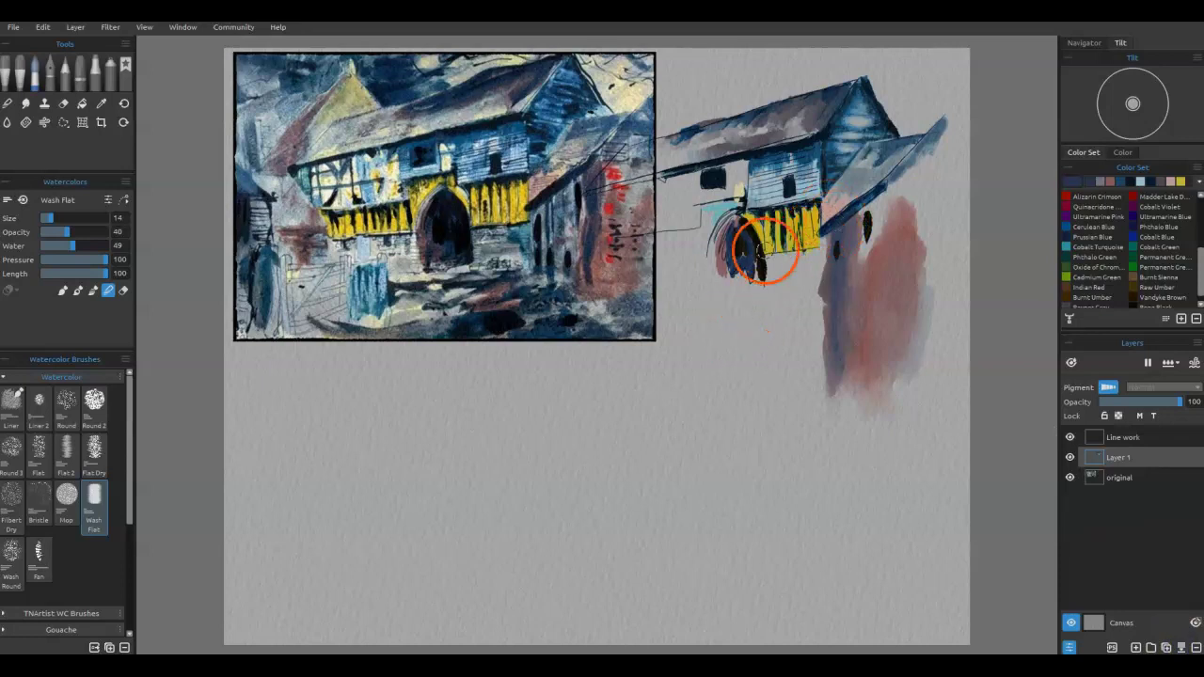
left_click(658, 333)
mouse_move(658, 333)
left_mouse_down()
mouse_move(616, 281)
mouse_move(586, 268)
mouse_move(609, 257)
mouse_move(602, 272)
mouse_move(613, 269)
mouse_move(627, 204)
mouse_move(617, 237)
mouse_move(593, 230)
left_mouse_up()
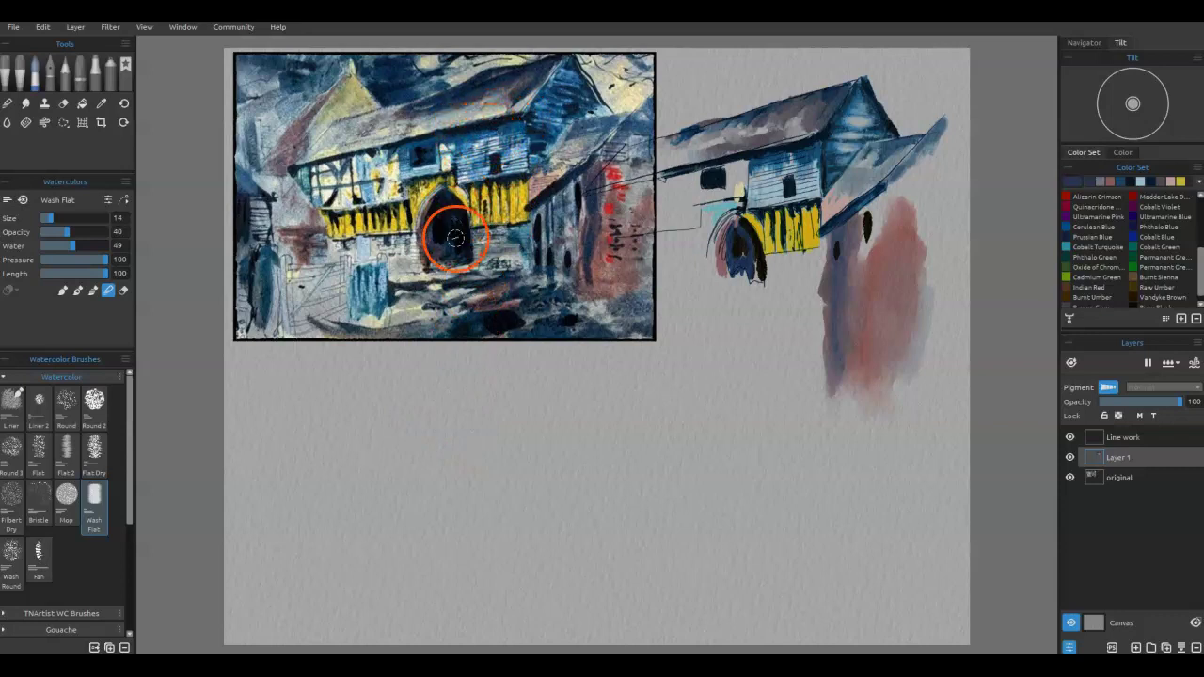
mouse_move(748, 230)
left_mouse_down()
mouse_move(749, 279)
mouse_move(750, 258)
left_mouse_up()
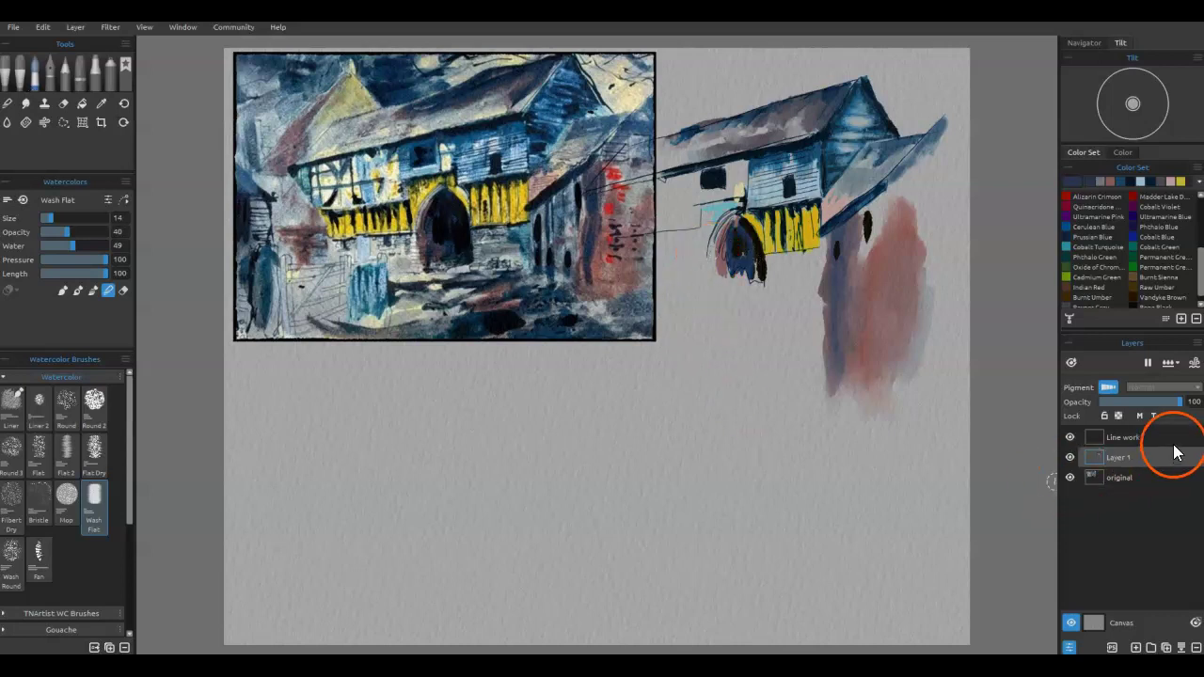
Select the Line work layer together with Layer 1 and move the copied building down to the canvas's lower right, below the reference.
left_click(1129, 436)
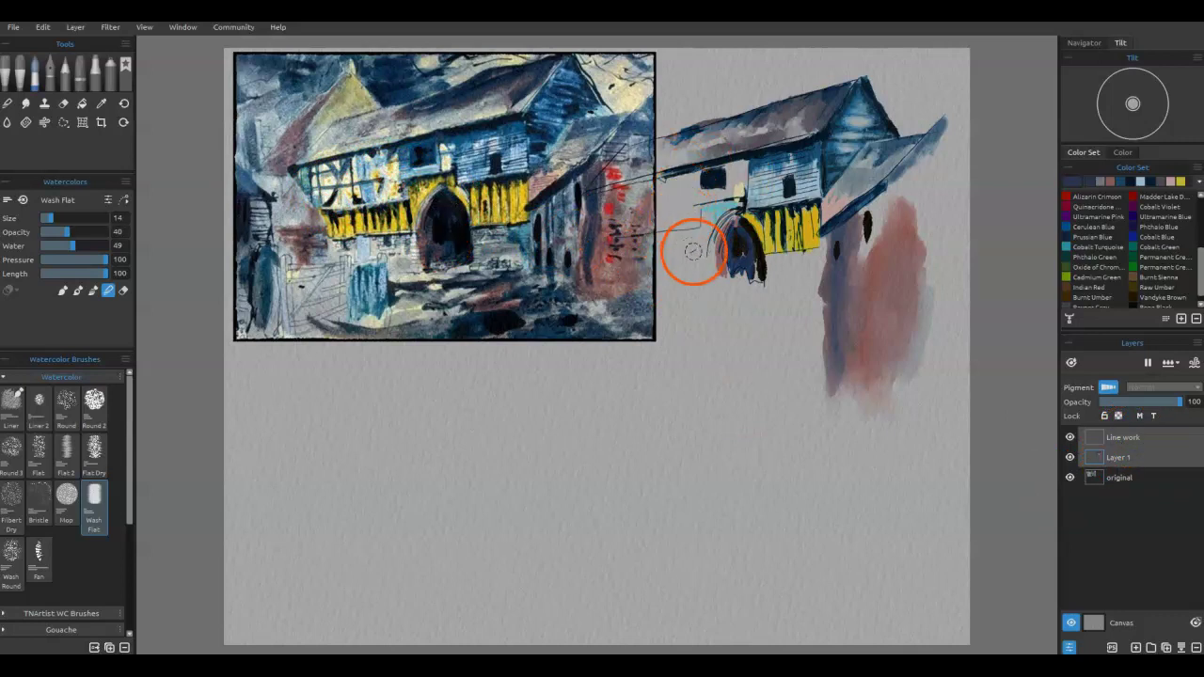
left_click(183, 28)
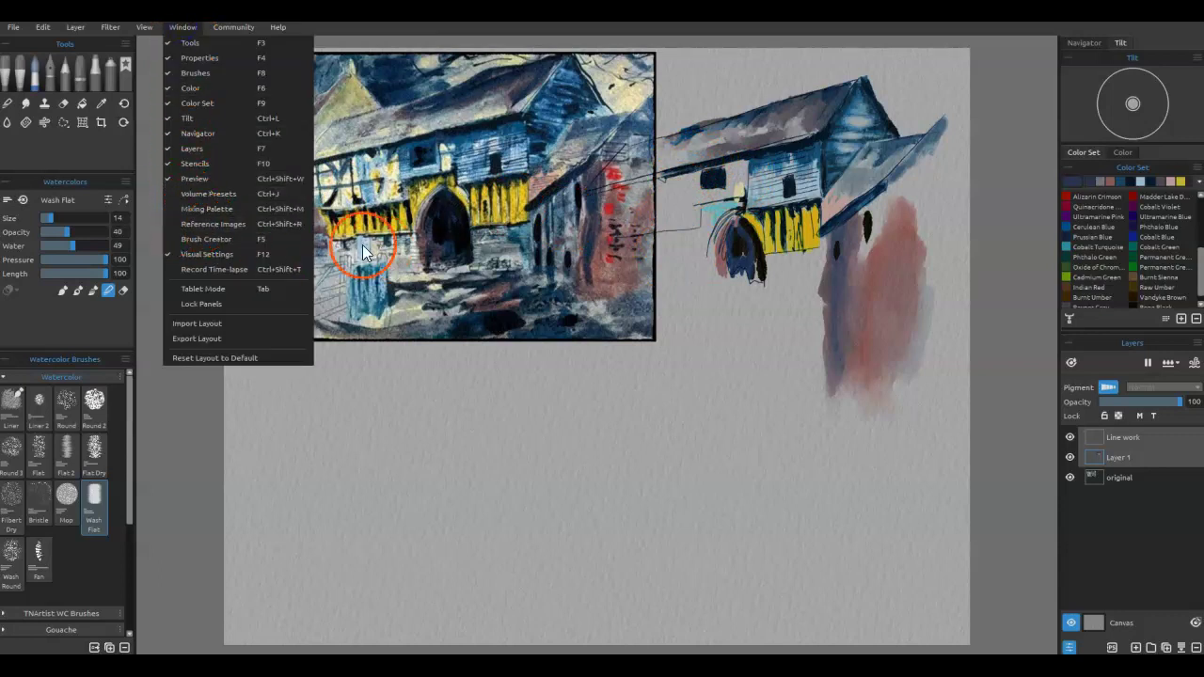
left_click(743, 332)
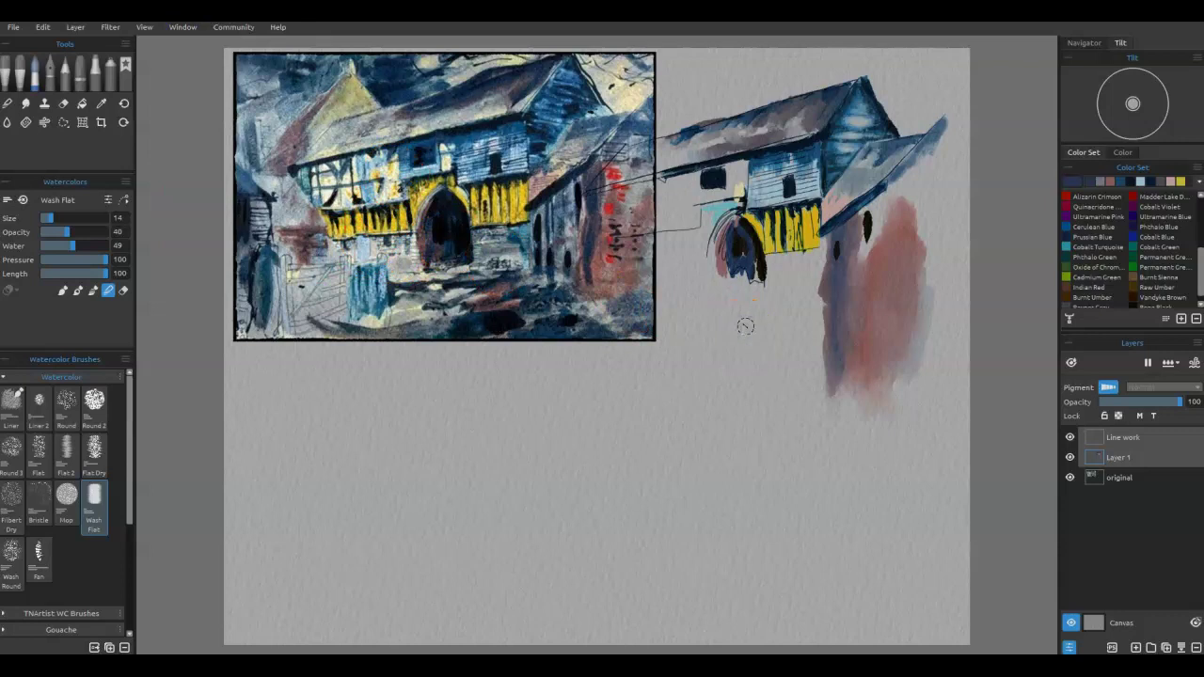
key("ctrl+t")
left_click(1096, 447)
mouse_move(896, 327)
left_mouse_down()
mouse_move(878, 395)
mouse_move(878, 521)
left_mouse_up()
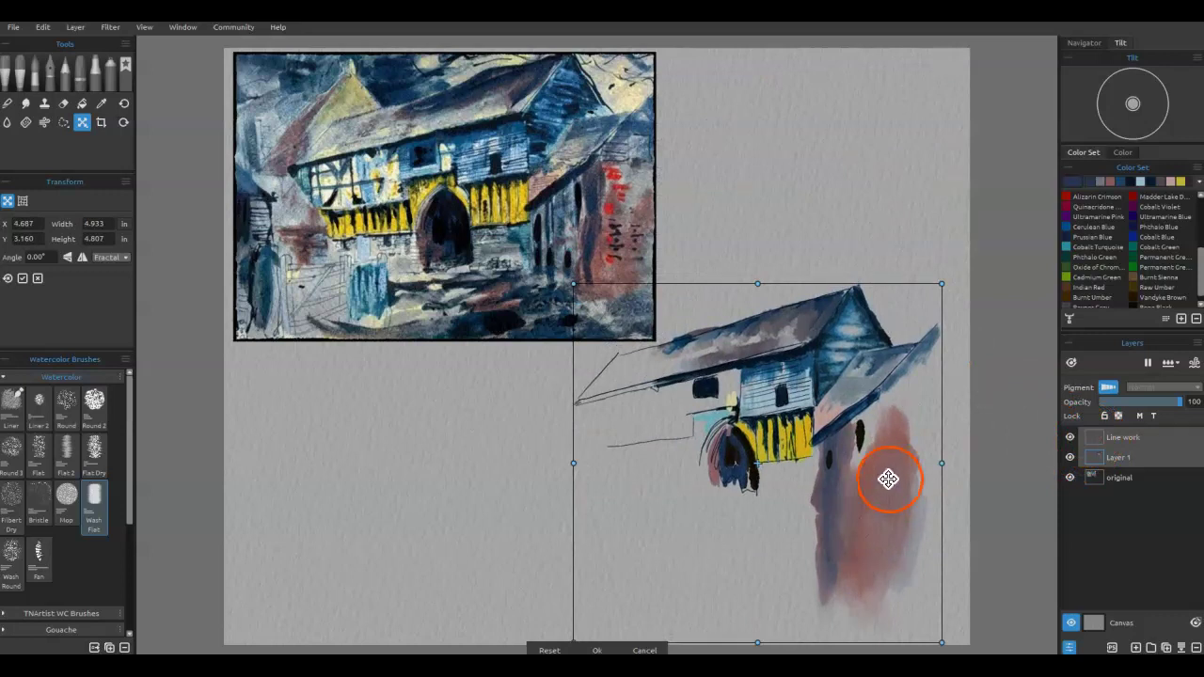
key("Return")
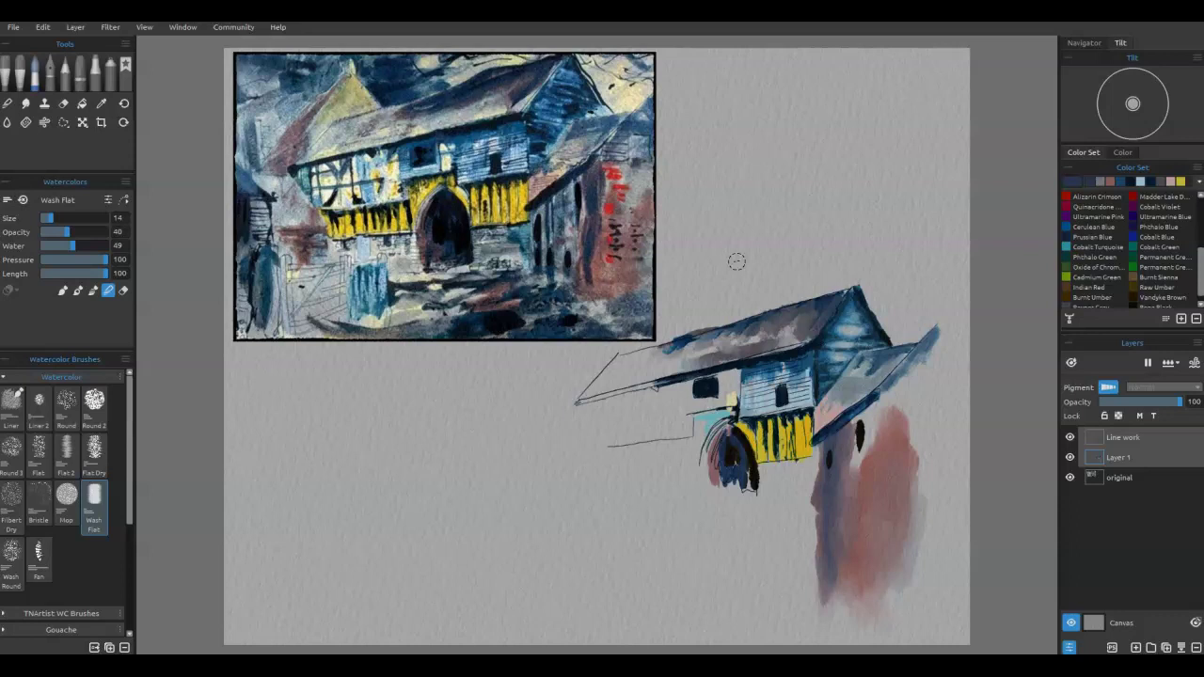
On a new layer above Layer 1, paint pale cream sampled from the reference sky above the roofs and around the wall left of the arch.
key("i")
left_click(622, 104)
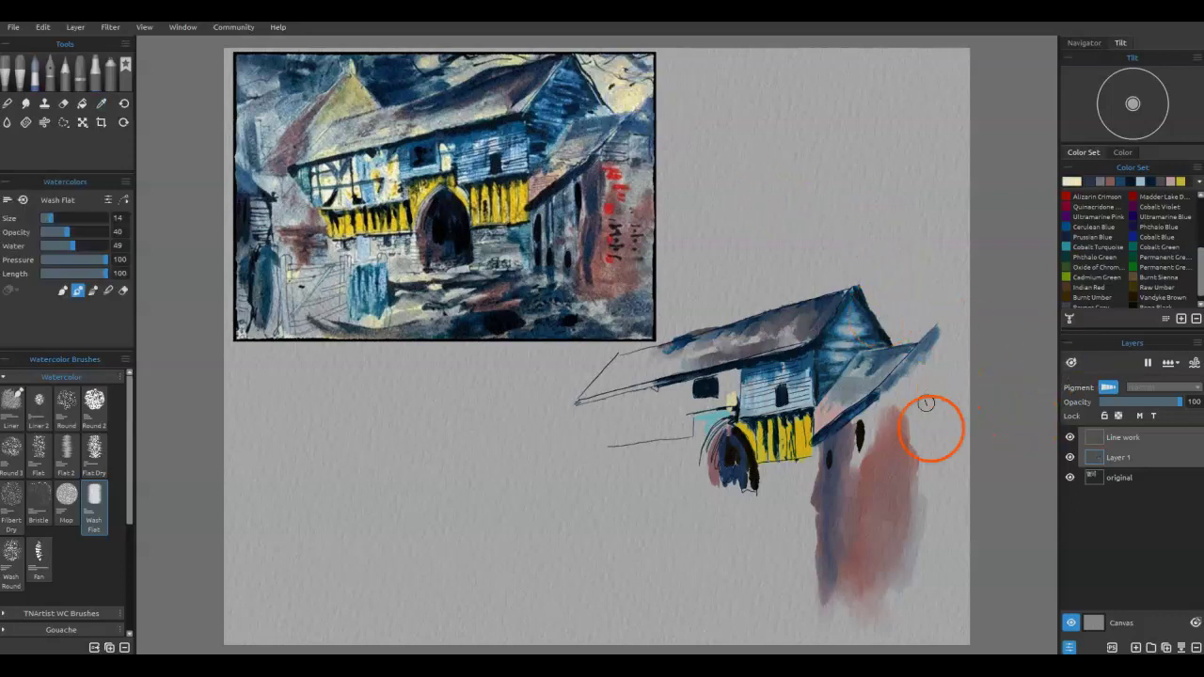
left_click(1120, 458)
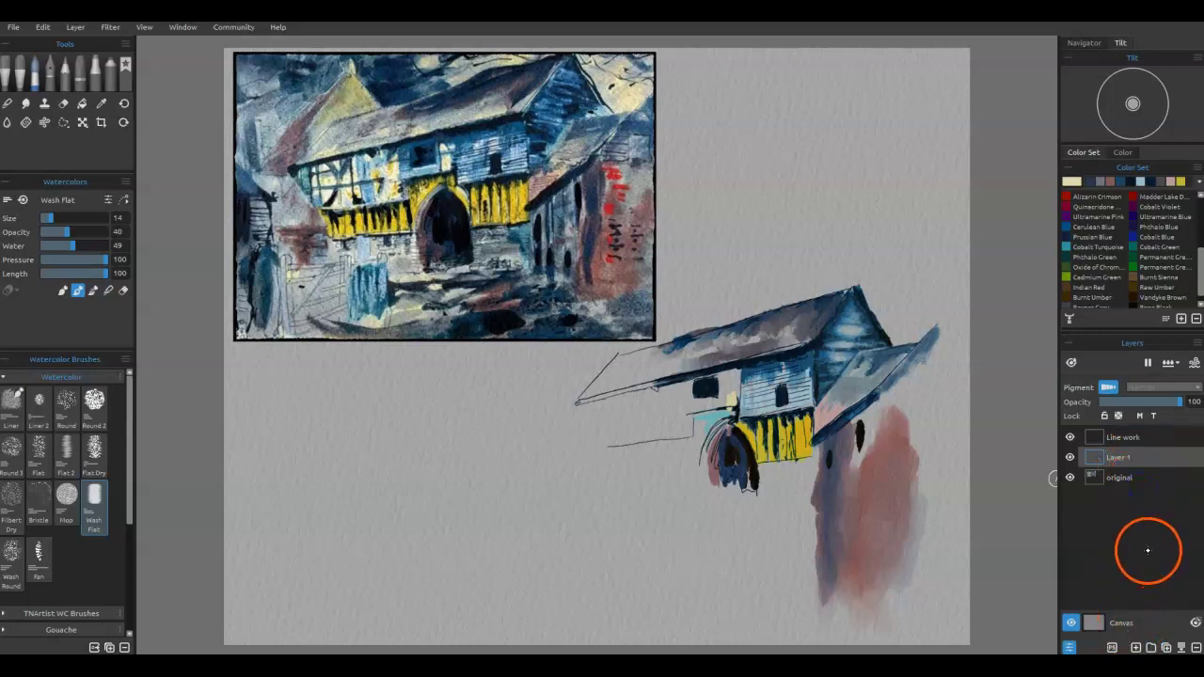
left_click(1135, 648)
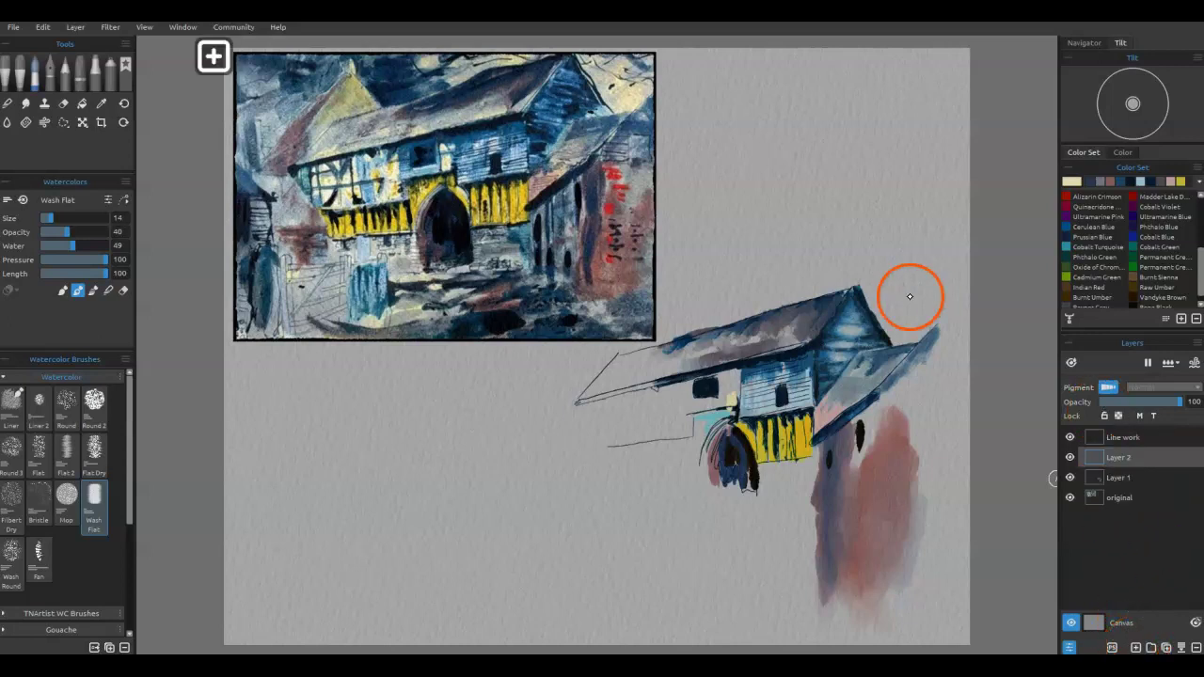
mouse_move(860, 272)
left_mouse_down()
mouse_move(894, 308)
mouse_move(912, 300)
mouse_move(898, 325)
mouse_move(916, 327)
mouse_move(914, 286)
mouse_move(901, 296)
mouse_move(897, 283)
mouse_move(786, 278)
mouse_move(815, 291)
mouse_move(735, 310)
mouse_move(748, 305)
mouse_move(645, 435)
mouse_move(735, 395)
mouse_move(782, 398)
mouse_move(767, 408)
mouse_move(783, 373)
mouse_move(802, 397)
mouse_move(824, 398)
mouse_move(825, 379)
mouse_move(773, 401)
mouse_move(759, 468)
mouse_move(778, 461)
mouse_move(733, 500)
mouse_move(692, 499)
mouse_move(709, 493)
mouse_move(649, 447)
mouse_move(654, 417)
left_mouse_up()
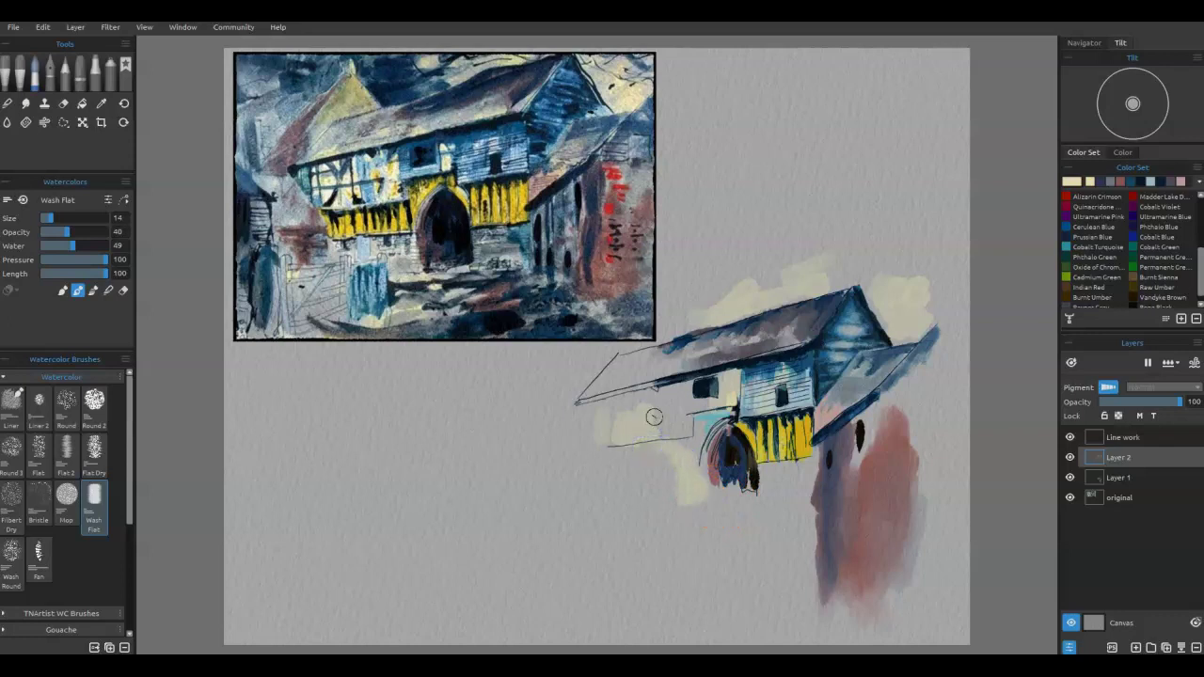